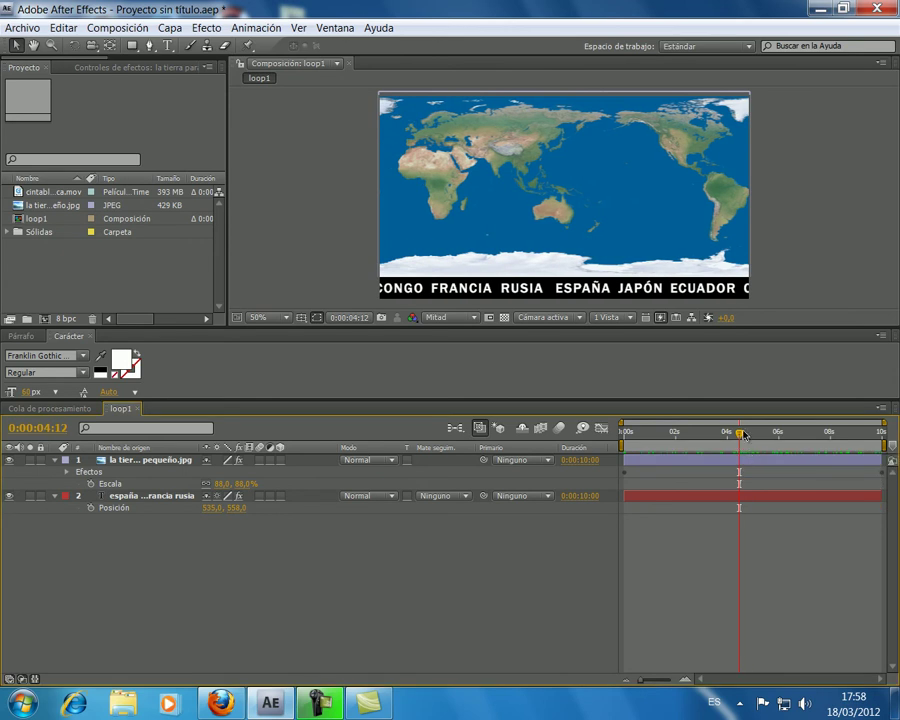
- Scrub through the loop1 composition to review the map and country text animation, returning to the first frame
{"action": "left_click_drag", "start_coordinate": [744, 435], "coordinate": [882, 444]}
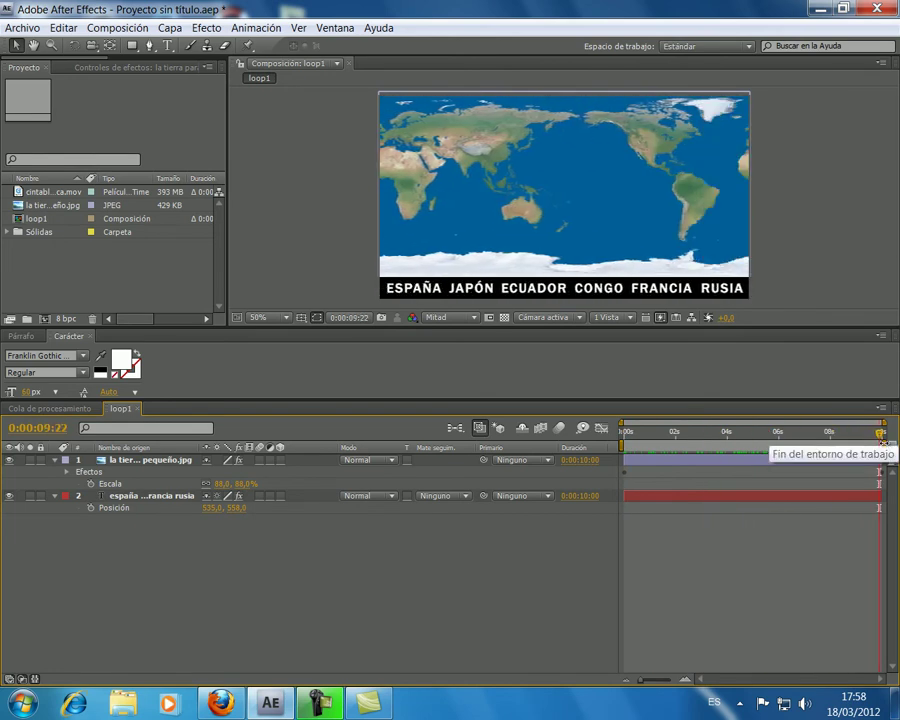
{"action": "left_click_drag", "start_coordinate": [880, 436], "coordinate": [625, 436]}
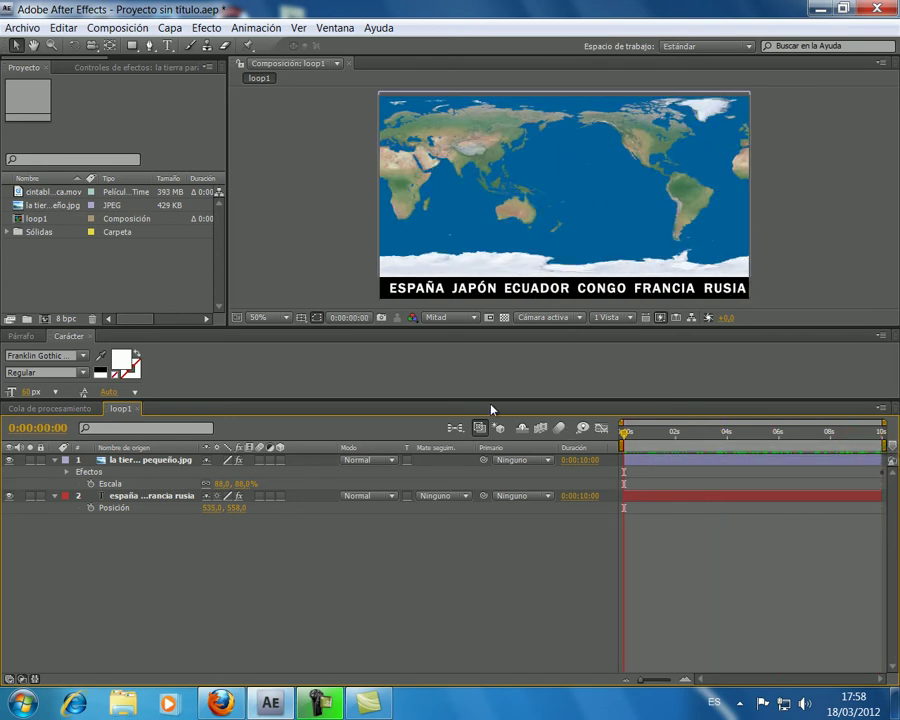
- Import the PANEGRE, lucia and bardem QuickTime movies from the fotaje de pelis folder as footage
{"action": "right_click", "coordinate": [57, 284]}
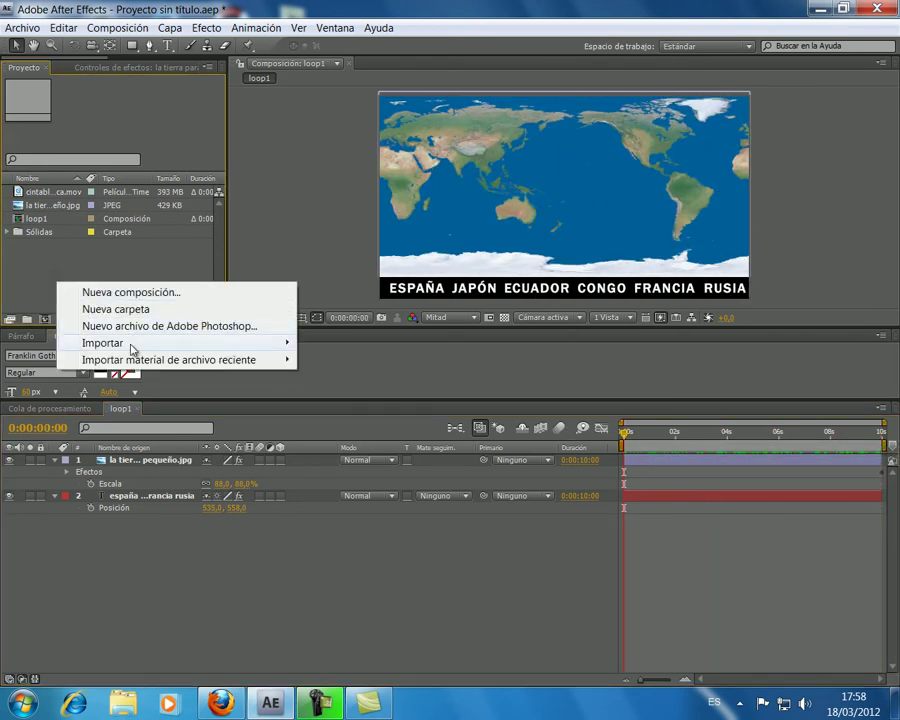
{"action": "mouse_move", "coordinate": [137, 348]}
{"action": "left_click", "coordinate": [368, 345]}
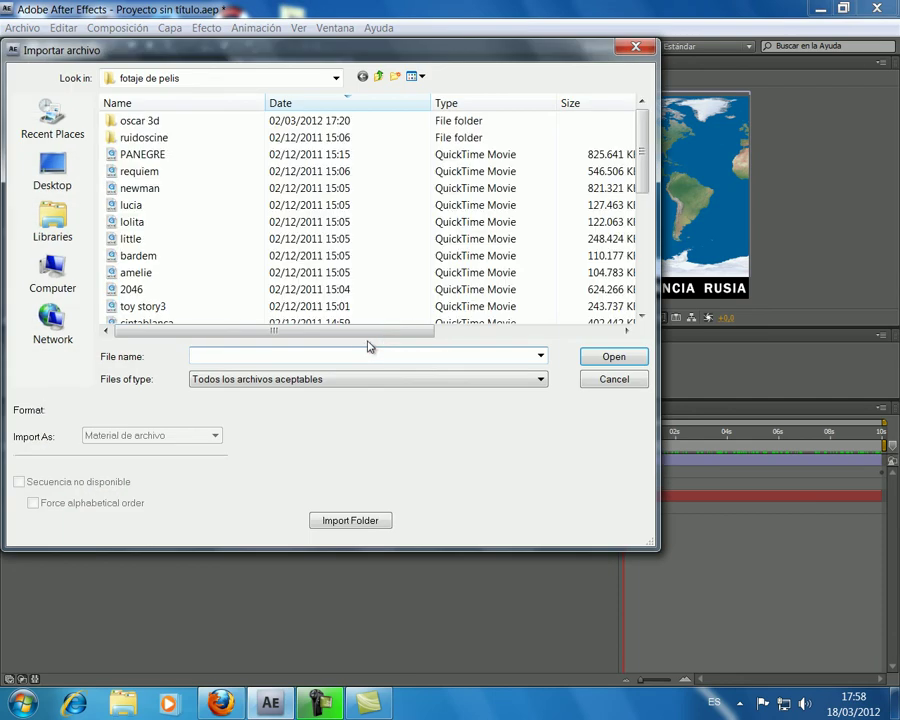
{"action": "left_click", "coordinate": [165, 158]}
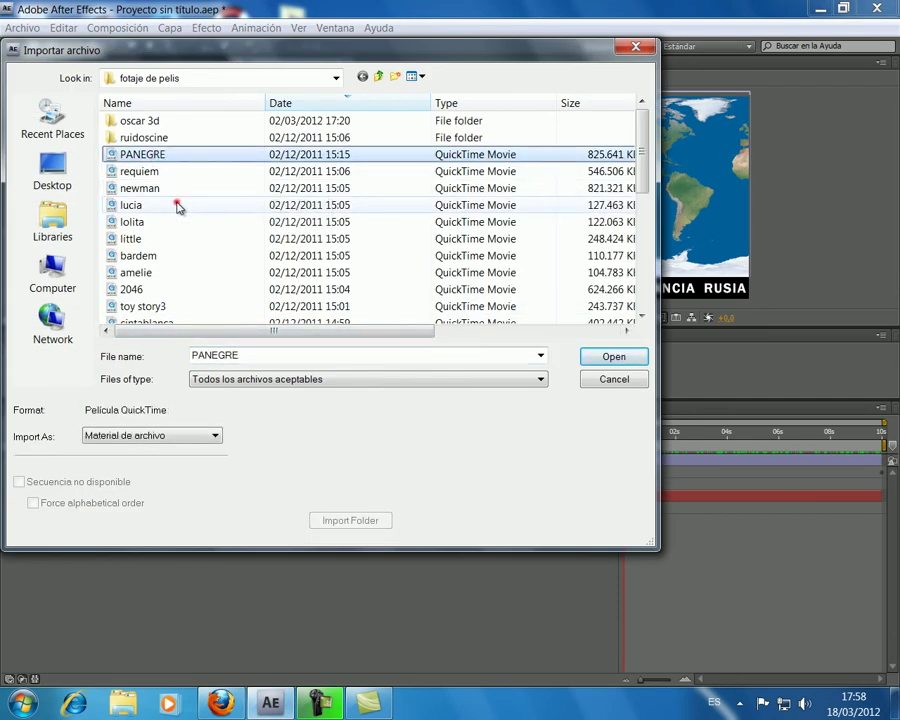
{"action": "left_click", "coordinate": [177, 204], "text": "ctrl"}
{"action": "scroll", "coordinate": [210, 235], "scroll_direction": "down", "scroll_amount": 4}
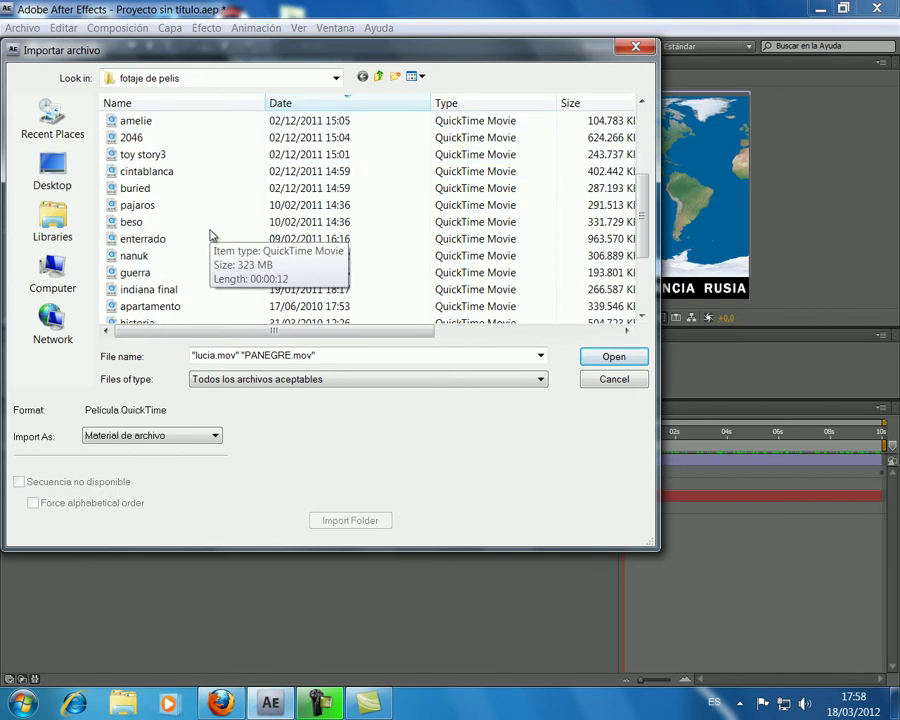
{"action": "scroll", "coordinate": [210, 235], "scroll_direction": "down", "scroll_amount": 1}
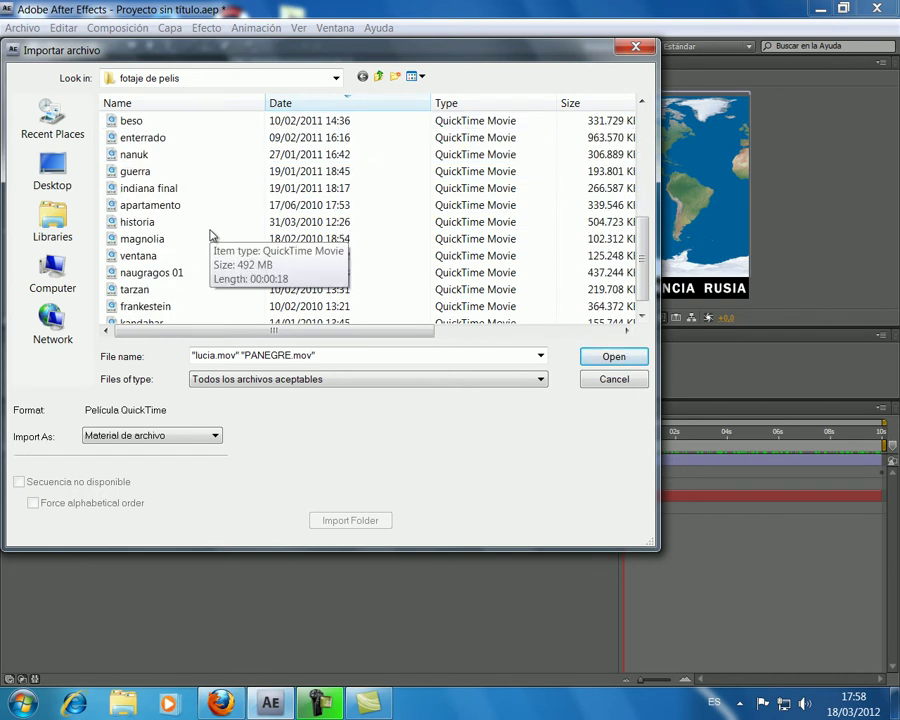
{"action": "scroll", "coordinate": [210, 235], "scroll_direction": "down", "scroll_amount": 1}
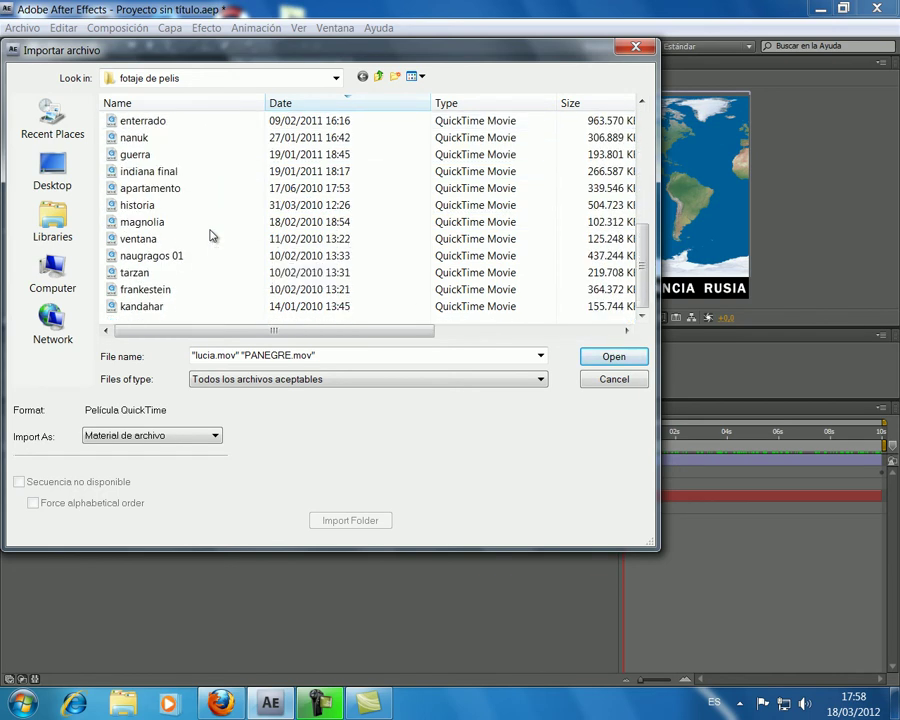
{"action": "scroll", "coordinate": [210, 235], "scroll_direction": "up", "scroll_amount": 1}
{"action": "scroll", "coordinate": [210, 235], "scroll_direction": "up", "scroll_amount": 1}
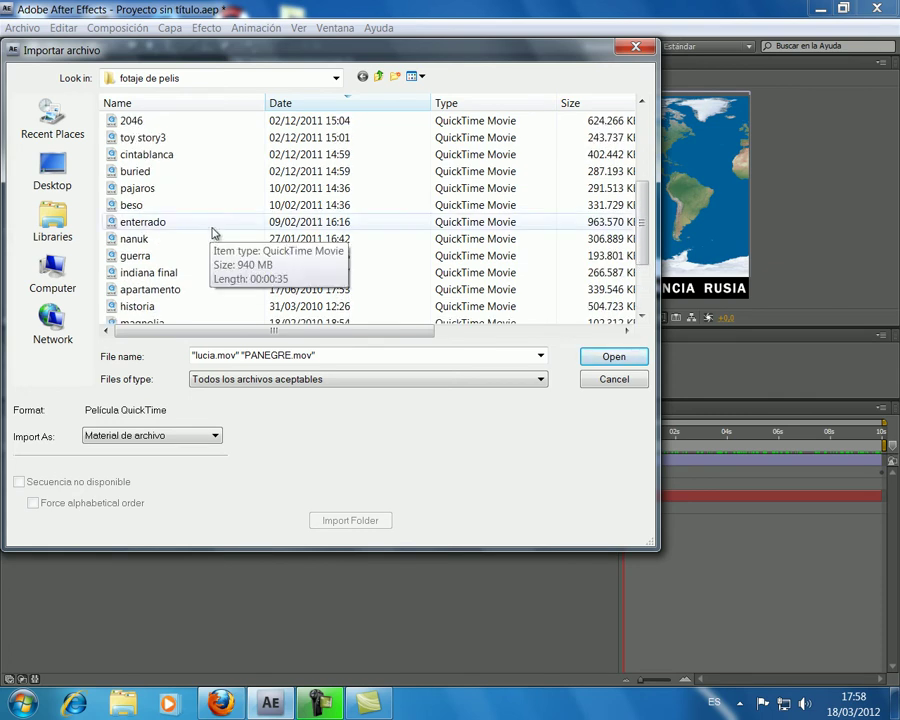
{"action": "scroll", "coordinate": [212, 232], "scroll_direction": "up", "scroll_amount": 2}
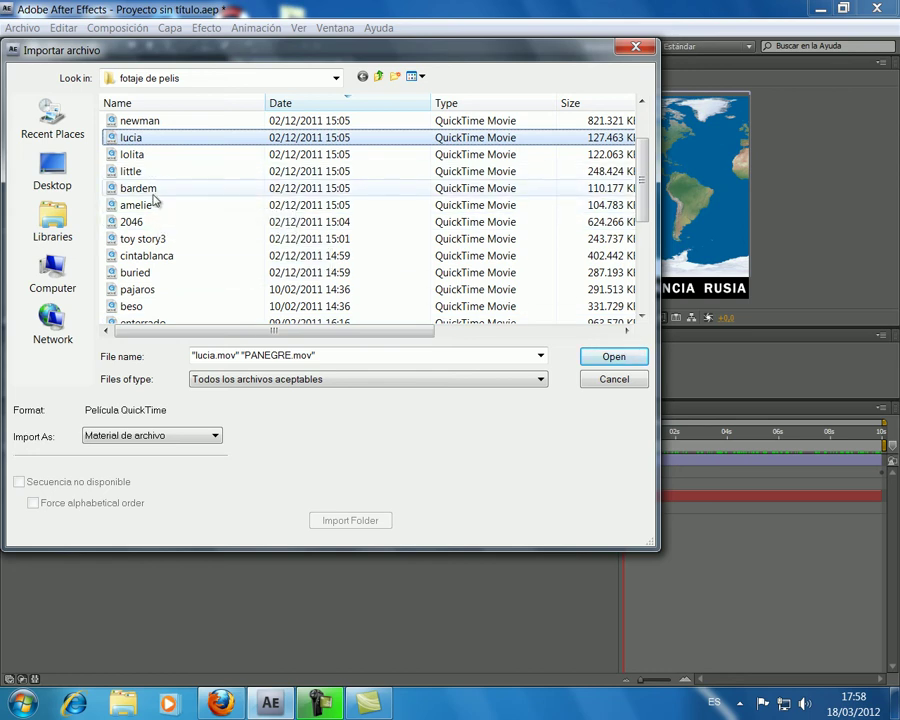
{"action": "left_click", "coordinate": [152, 190], "text": "ctrl"}
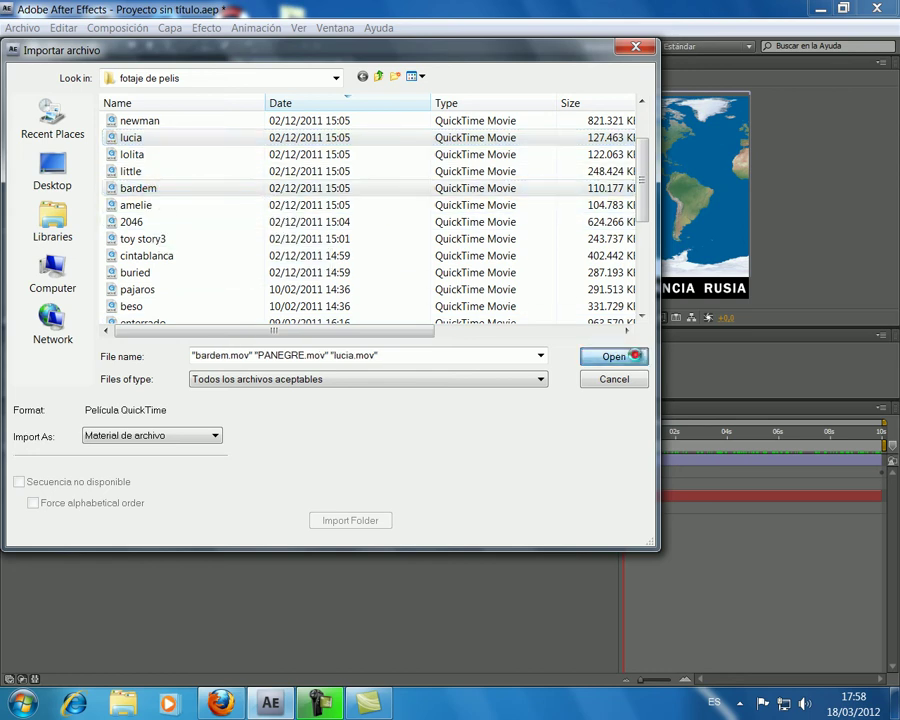
{"action": "left_click", "coordinate": [614, 357]}
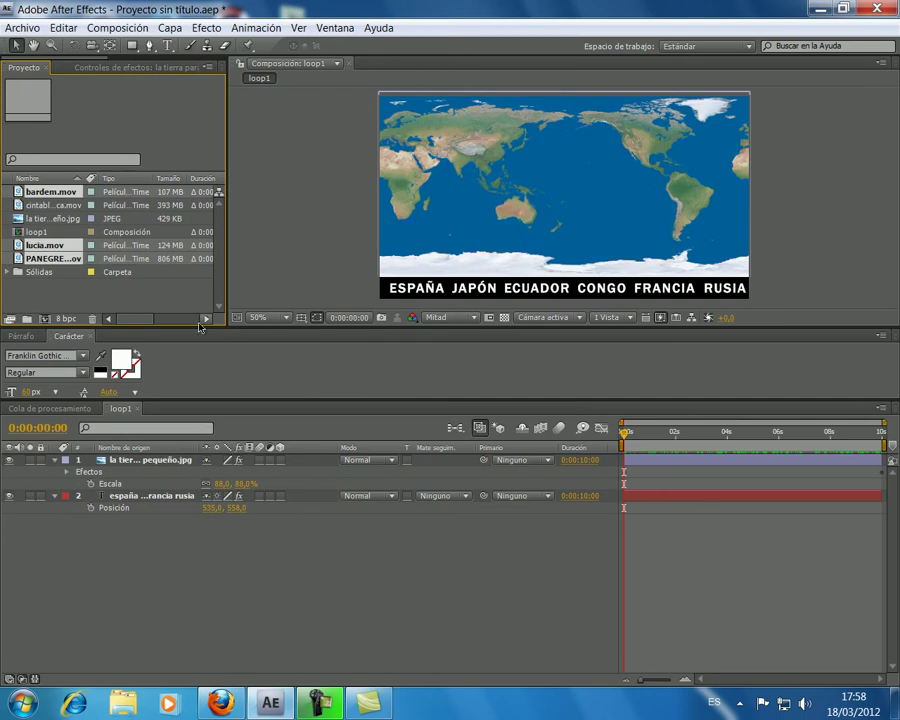
- Check the footage properties of bardem.mov, lucia.mov and PANEGRE.mov in the project
{"action": "left_click", "coordinate": [121, 294]}
{"action": "left_click", "coordinate": [50, 192]}
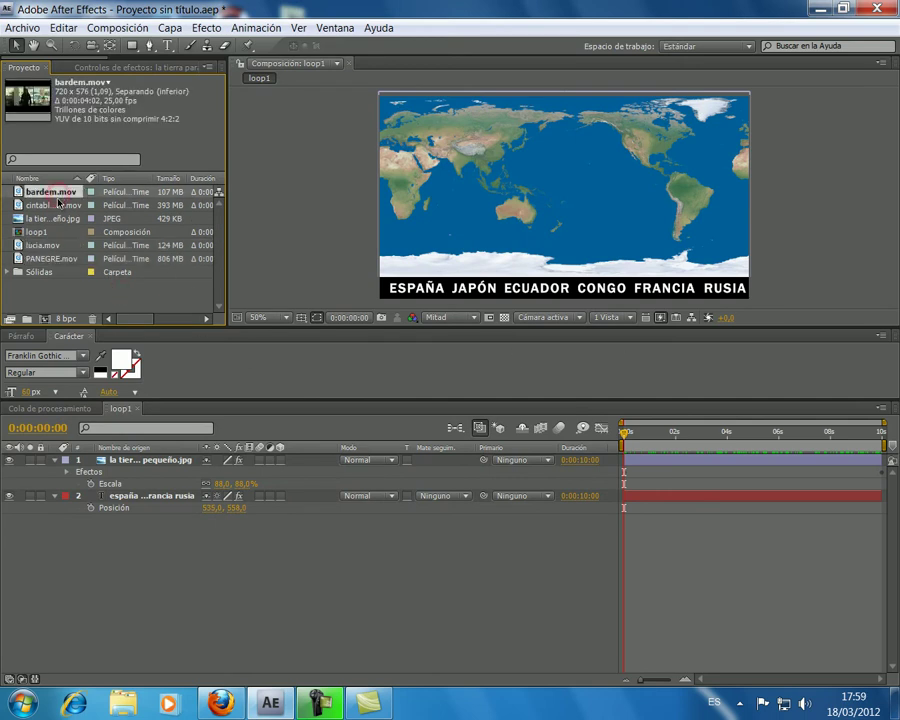
{"action": "left_click", "coordinate": [48, 244]}
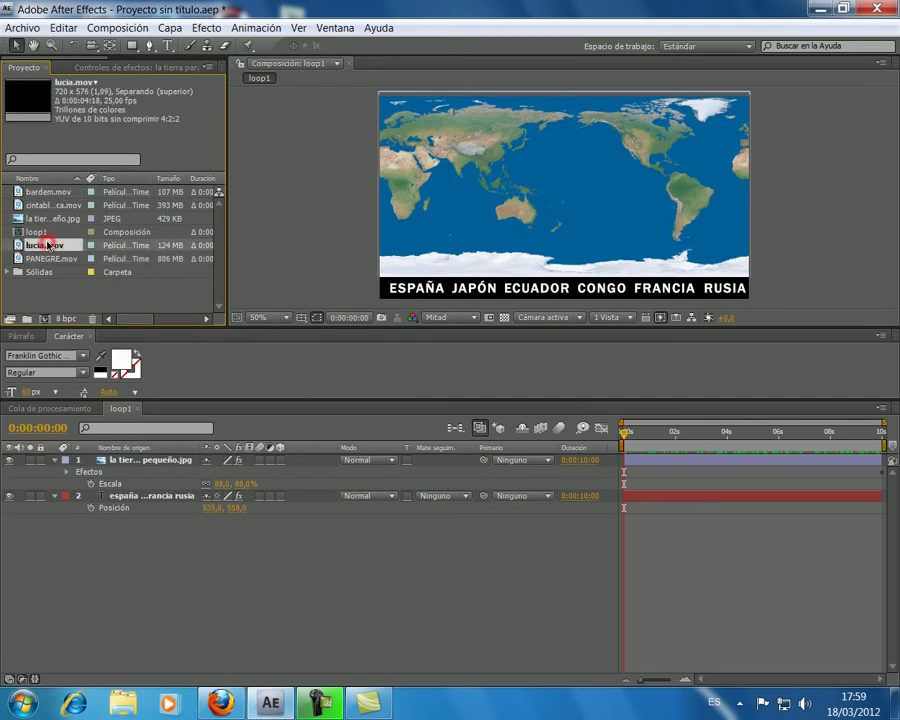
{"action": "left_click", "coordinate": [63, 259]}
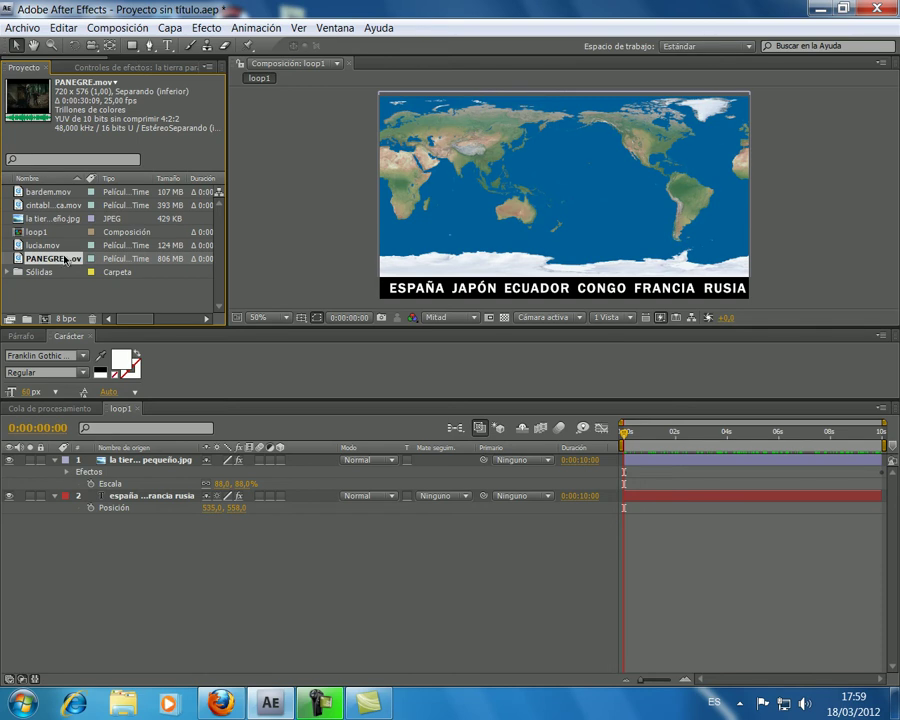
- Create a composition from PANEGRE.mov and set its duration to 0:00:10:00
{"action": "left_click_drag", "start_coordinate": [54, 260], "coordinate": [45, 324]}
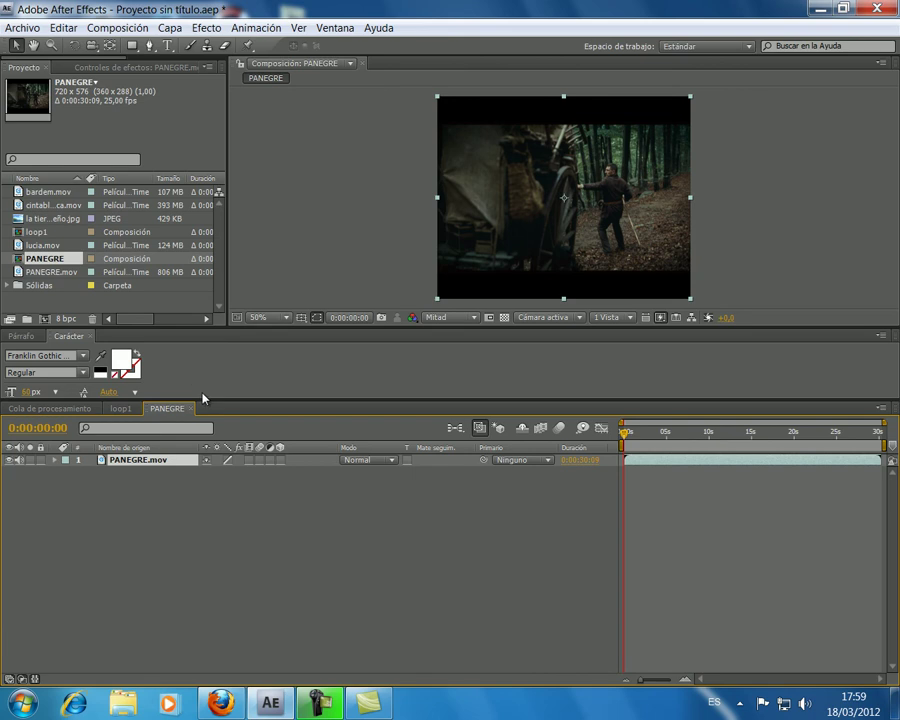
{"action": "left_click_drag", "start_coordinate": [662, 437], "coordinate": [619, 440]}
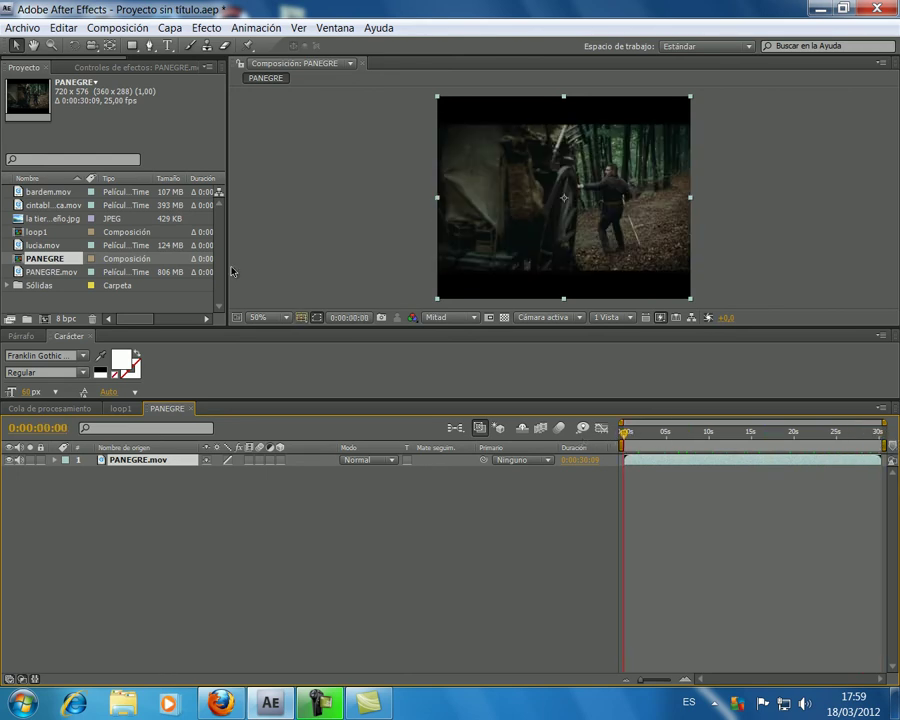
{"action": "left_click", "coordinate": [117, 27]}
{"action": "left_click", "coordinate": [123, 69]}
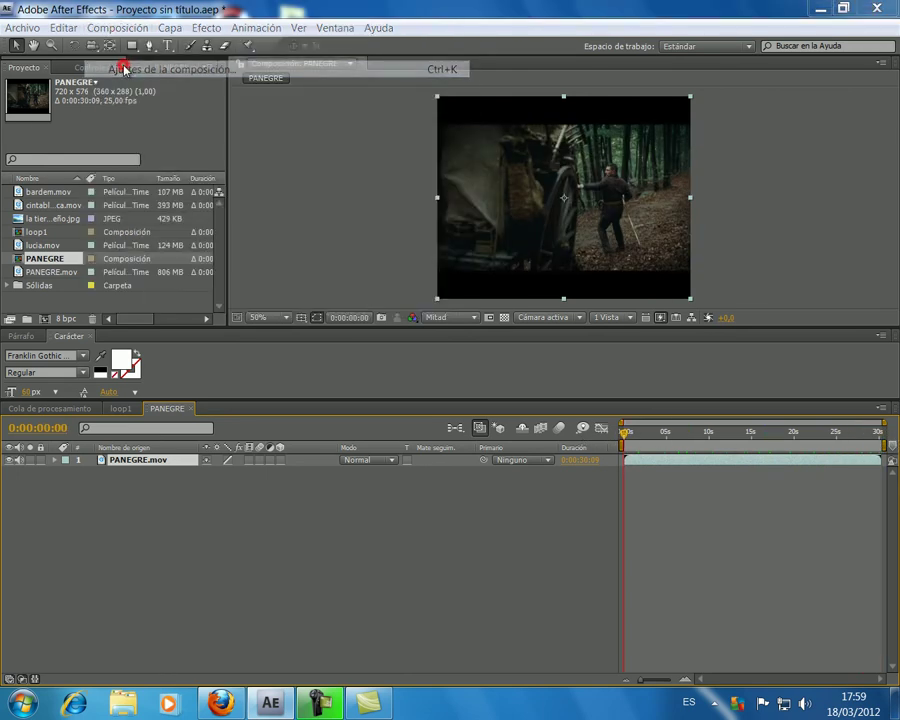
{"action": "left_click", "coordinate": [392, 425]}
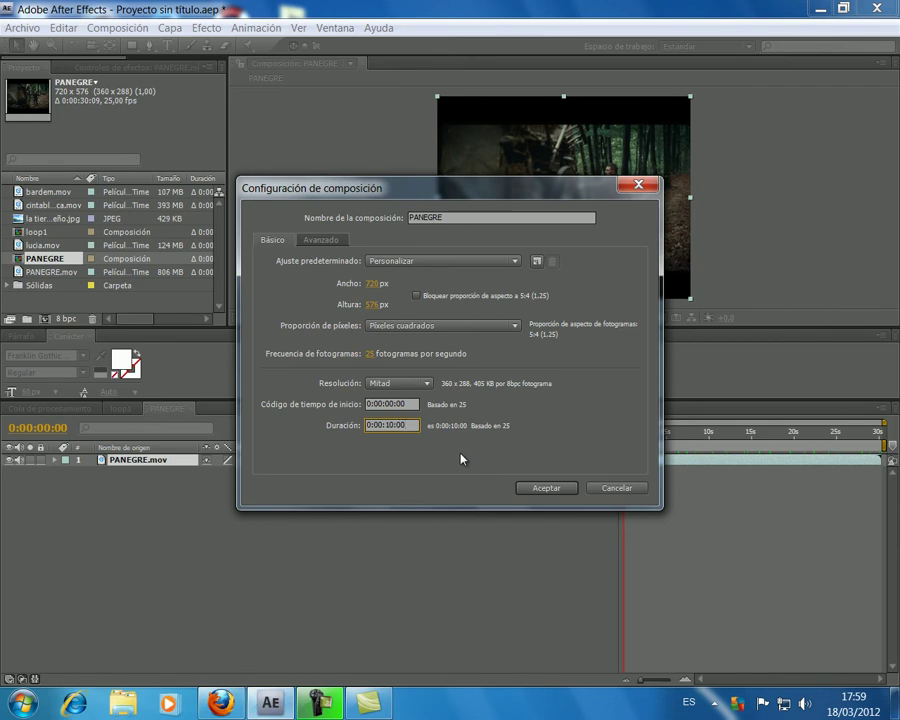
{"action": "key", "text": "Return"}
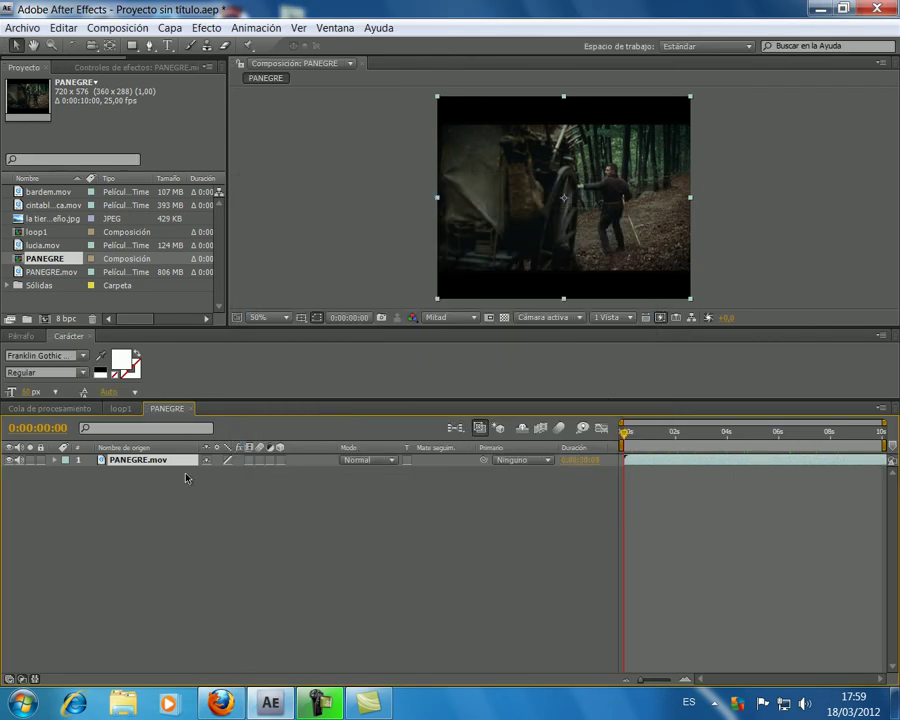
- Open the PANEGRE.mov layer in its own viewer and set its in point at 0:00:00:04, where the running boy's shot begins
{"action": "double_click", "coordinate": [154, 467]}
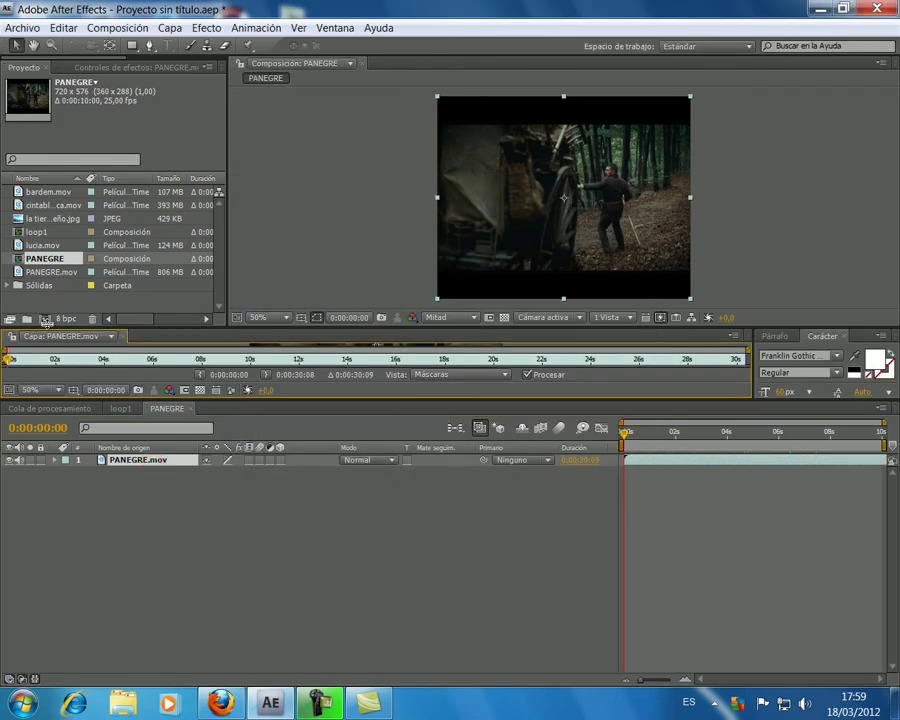
{"action": "left_click", "coordinate": [18, 359]}
{"action": "mouse_move", "coordinate": [28, 365]}
{"action": "left_mouse_down"}
{"action": "mouse_move", "coordinate": [128, 362]}
{"action": "mouse_move", "coordinate": [172, 372]}
{"action": "mouse_move", "coordinate": [172, 364]}
{"action": "mouse_move", "coordinate": [217, 361]}
{"action": "mouse_move", "coordinate": [313, 364]}
{"action": "mouse_move", "coordinate": [3, 366]}
{"action": "left_mouse_up"}
{"action": "key", "text": "Page_Up"}
{"action": "key", "text": "Page_Up"}
{"action": "key", "text": "Page_Down"}
{"action": "key", "text": "Page_Down"}
{"action": "key", "text": "Page_Down"}
{"action": "key", "text": "Page_Down"}
{"action": "key", "text": "Page_Down"}
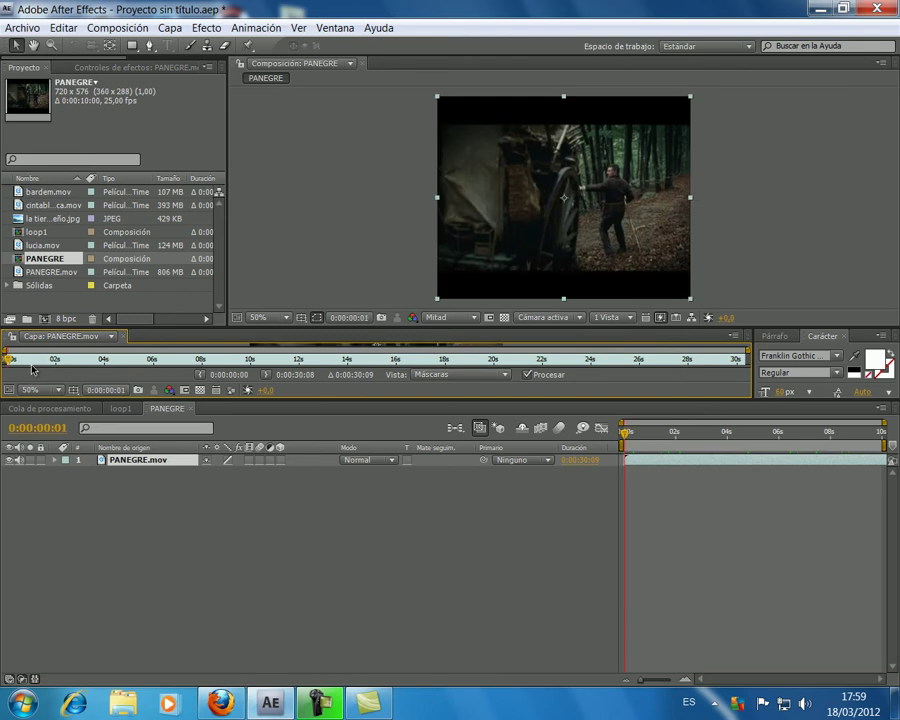
{"action": "key", "text": "Page_Down"}
{"action": "key", "text": "Page_Down"}
{"action": "key", "text": "Page_Down"}
{"action": "key", "text": "Page_Down"}
{"action": "key", "text": "Page_Down"}
{"action": "key", "text": "Page_Down"}
{"action": "key", "text": "Page_Down"}
{"action": "key", "text": "Page_Down"}
{"action": "key", "text": "Page_Down"}
{"action": "key", "text": "Page_Down"}
{"action": "key", "text": "Page_Down"}
{"action": "key", "text": "Page_Down"}
{"action": "key", "text": "Page_Down"}
{"action": "key", "text": "Page_Down"}
{"action": "key", "text": "Page_Down"}
{"action": "key", "text": "Page_Down"}
{"action": "key", "text": "Page_Down"}
{"action": "key", "text": "Page_Down"}
{"action": "key", "text": "Page_Down"}
{"action": "key", "text": "Page_Down"}
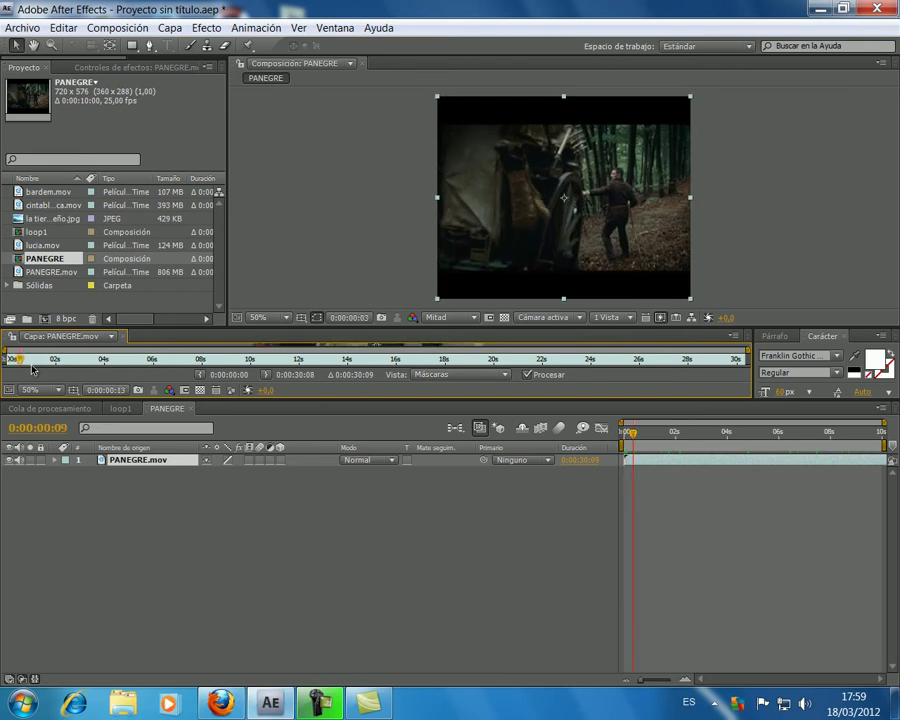
{"action": "key", "text": "Page_Up"}
{"action": "key", "text": "Page_Up"}
{"action": "key", "text": "Page_Up"}
{"action": "key", "text": "Page_Up"}
{"action": "key", "text": "Page_Up"}
{"action": "key", "text": "Page_Up"}
{"action": "key", "text": "Page_Up"}
{"action": "key", "text": "Page_Up"}
{"action": "key", "text": "Page_Up"}
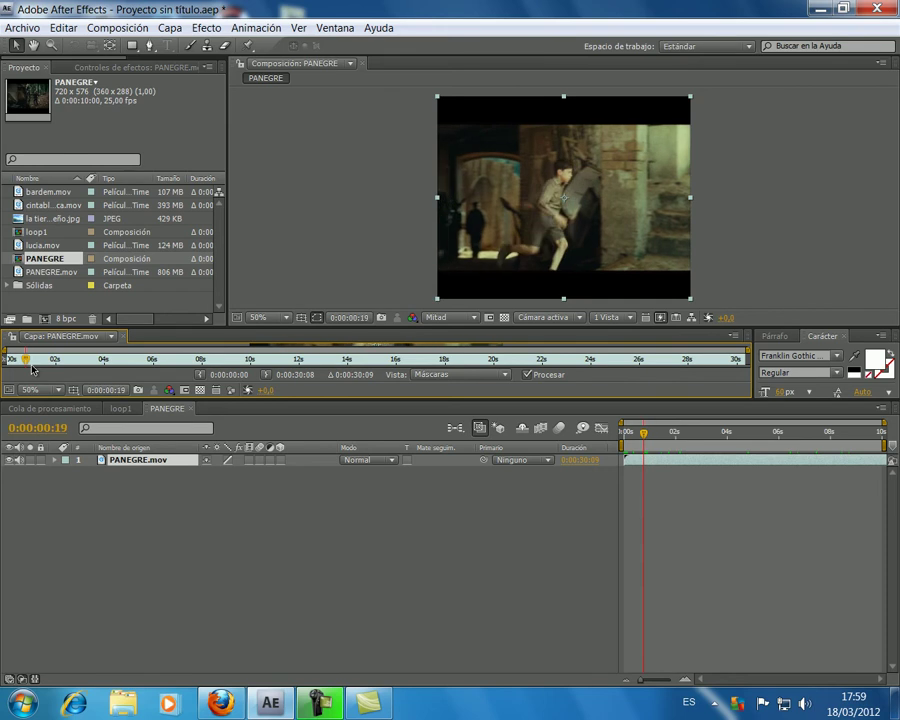
{"action": "key", "text": "Page_Up"}
{"action": "key", "text": "Page_Up"}
{"action": "key", "text": "Page_Up"}
{"action": "key", "text": "Page_Up"}
{"action": "key", "text": "Page_Up"}
{"action": "key", "text": "Page_Up"}
{"action": "key", "text": "Page_Up"}
{"action": "key", "text": "Page_Up"}
{"action": "key", "text": "Page_Up"}
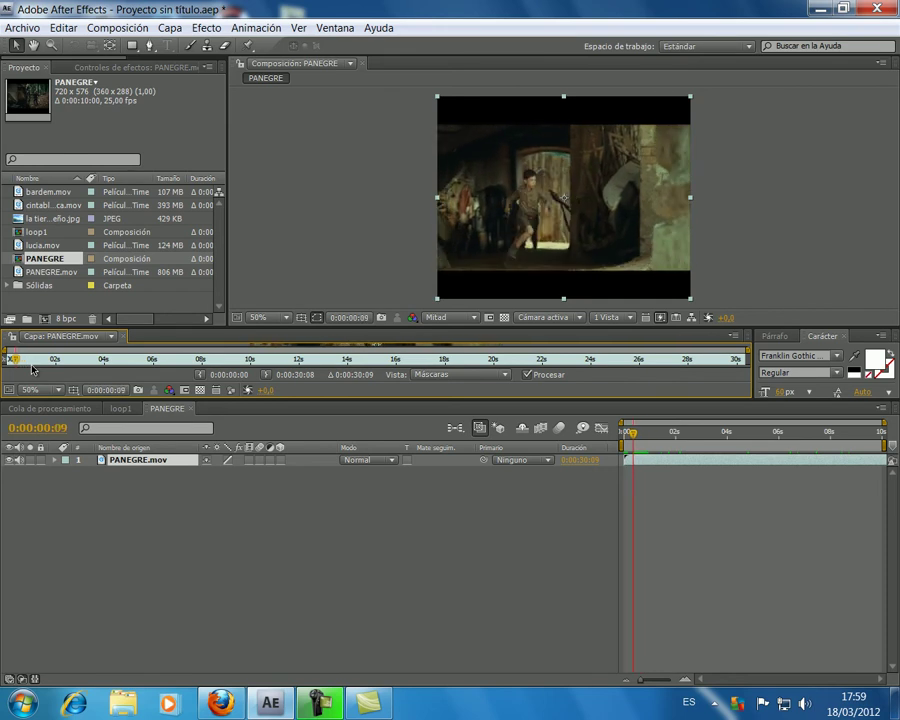
{"action": "key", "text": "Page_Up"}
{"action": "key", "text": "Page_Up"}
{"action": "key", "text": "Page_Up"}
{"action": "key", "text": "Page_Down"}
{"action": "key", "text": "Page_Down"}
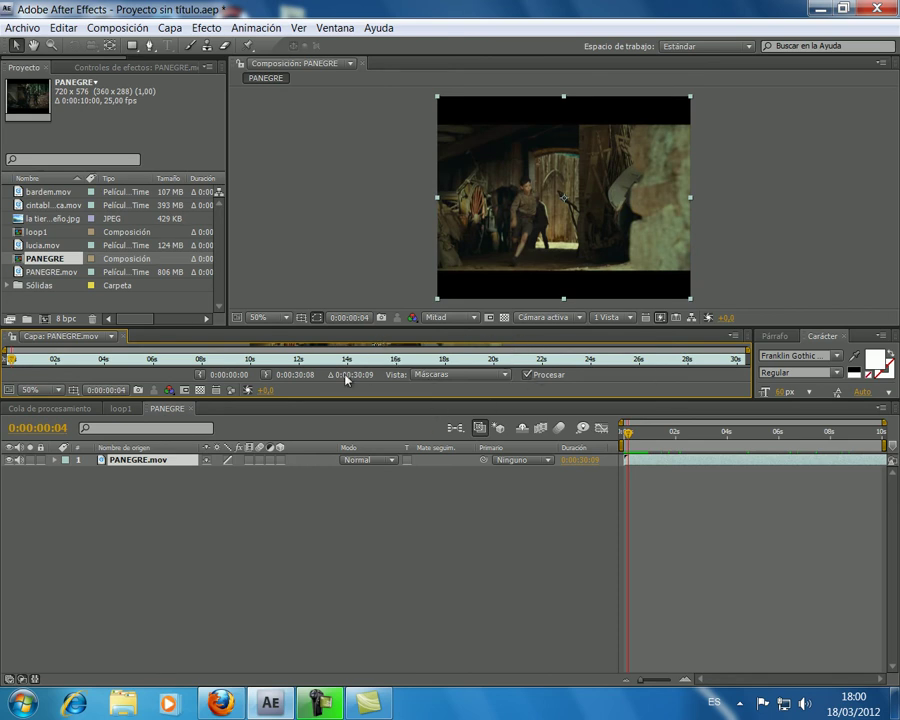
{"action": "left_click", "coordinate": [200, 376]}
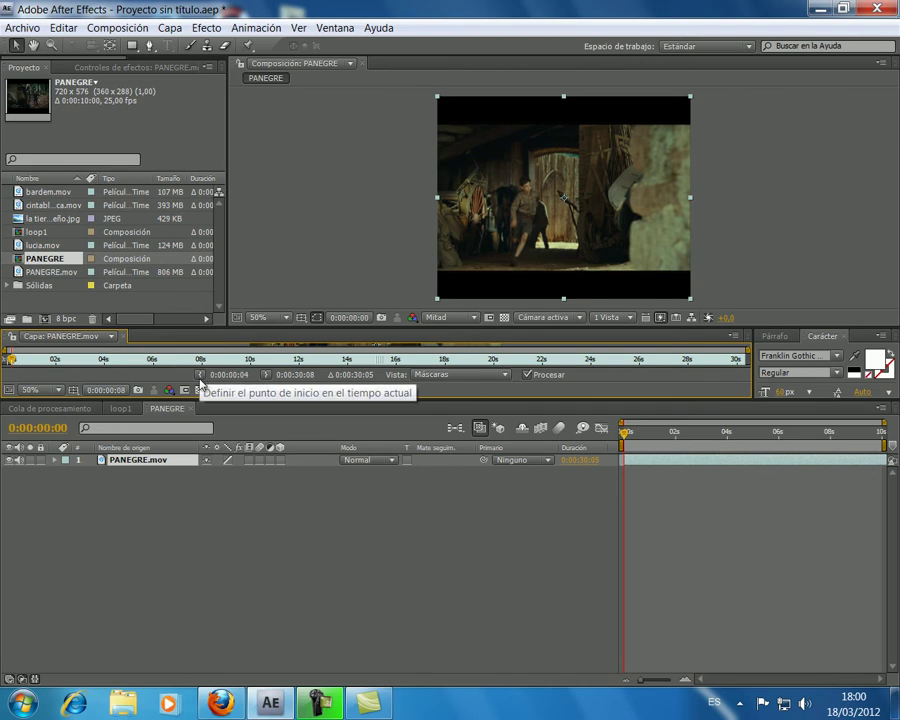
- Play and scrub through the PANEGRE.mov layer, and set its out point at 0:00:04:12
{"action": "key", "text": "space"}
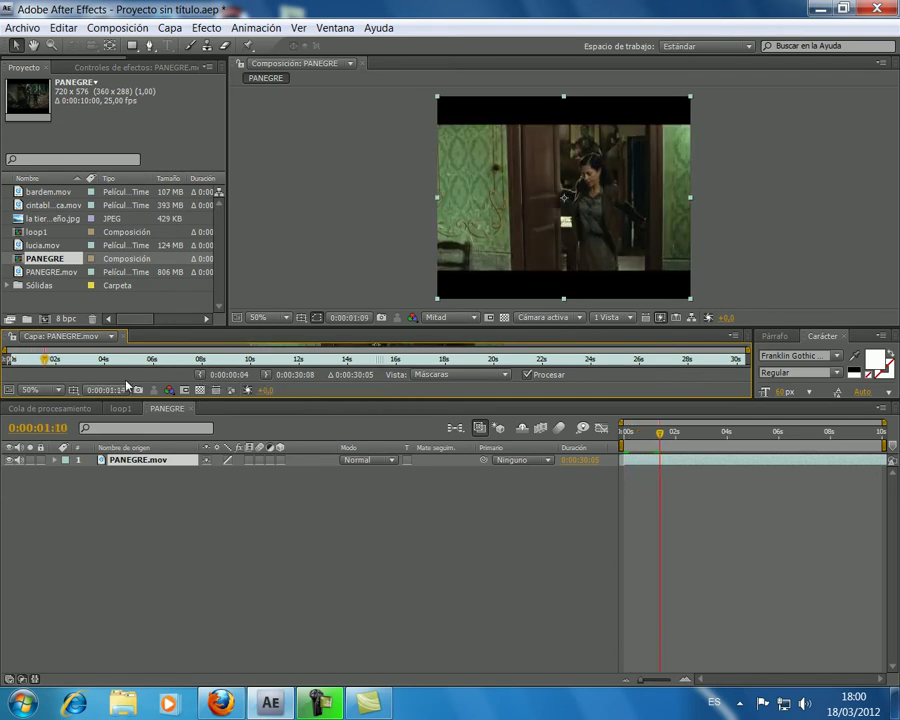
{"action": "mouse_move", "coordinate": [44, 360]}
{"action": "left_mouse_down"}
{"action": "mouse_move", "coordinate": [100, 368]}
{"action": "mouse_move", "coordinate": [100, 376]}
{"action": "left_mouse_up"}
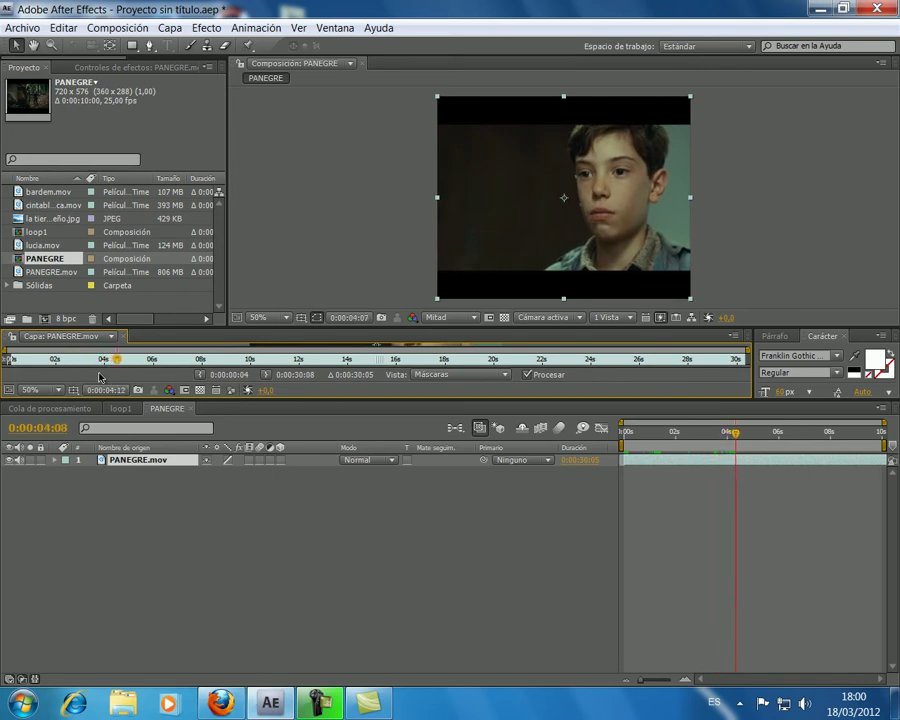
{"action": "key", "text": "Page_Up"}
{"action": "key", "text": "Page_Up"}
{"action": "left_click", "coordinate": [266, 375]}
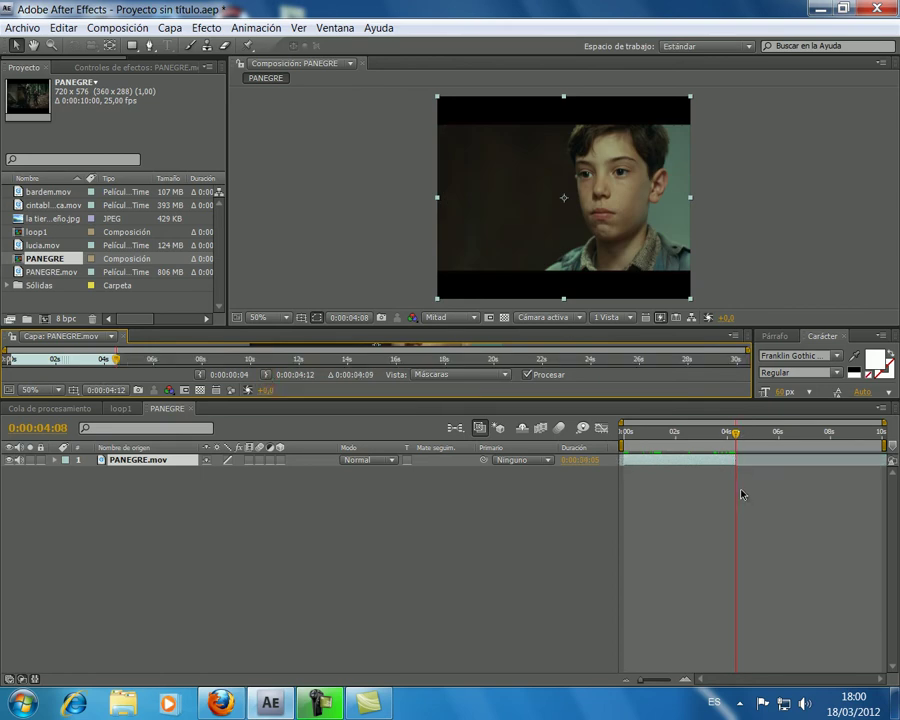
- Add lucia.mov above PANEGRE.mov in the PANEGRE composition and shift it in time to start shortly before the PANEGRE.mov layer ends
{"action": "left_click", "coordinate": [363, 63]}
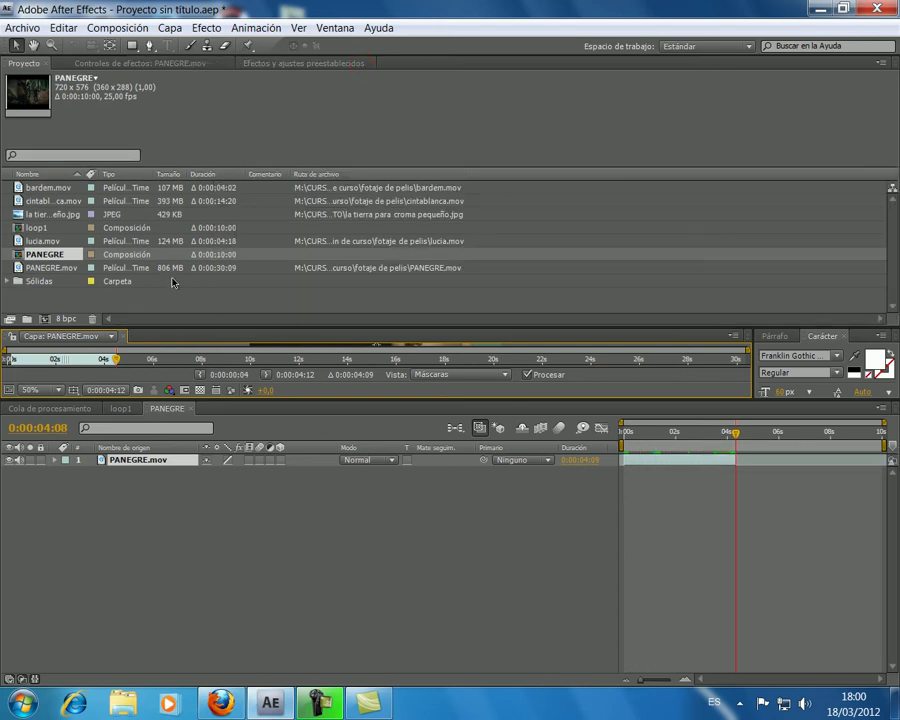
{"action": "double_click", "coordinate": [57, 258]}
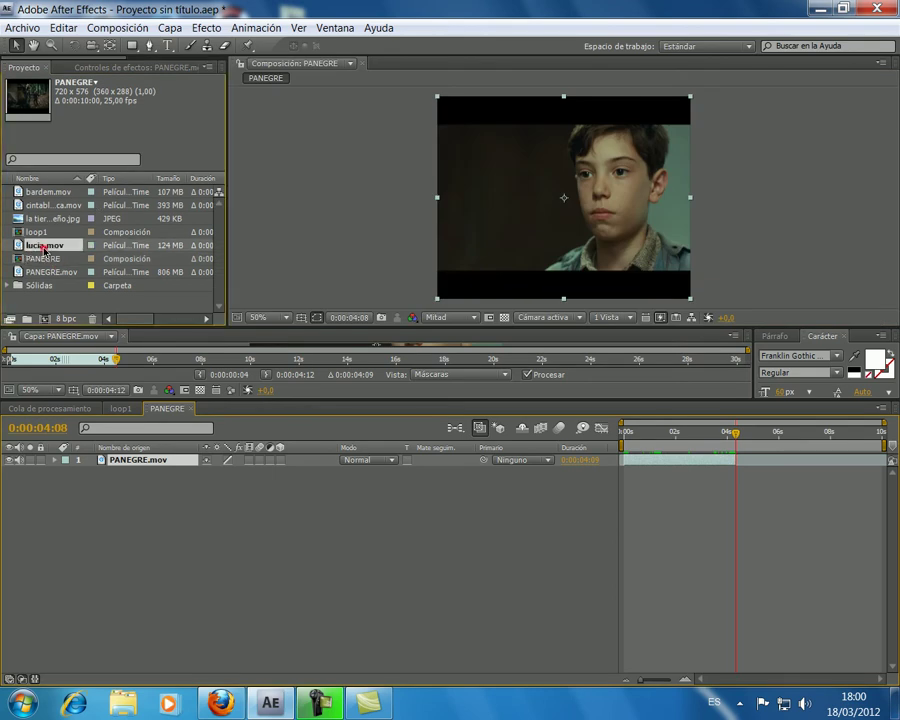
{"action": "left_click", "coordinate": [44, 245]}
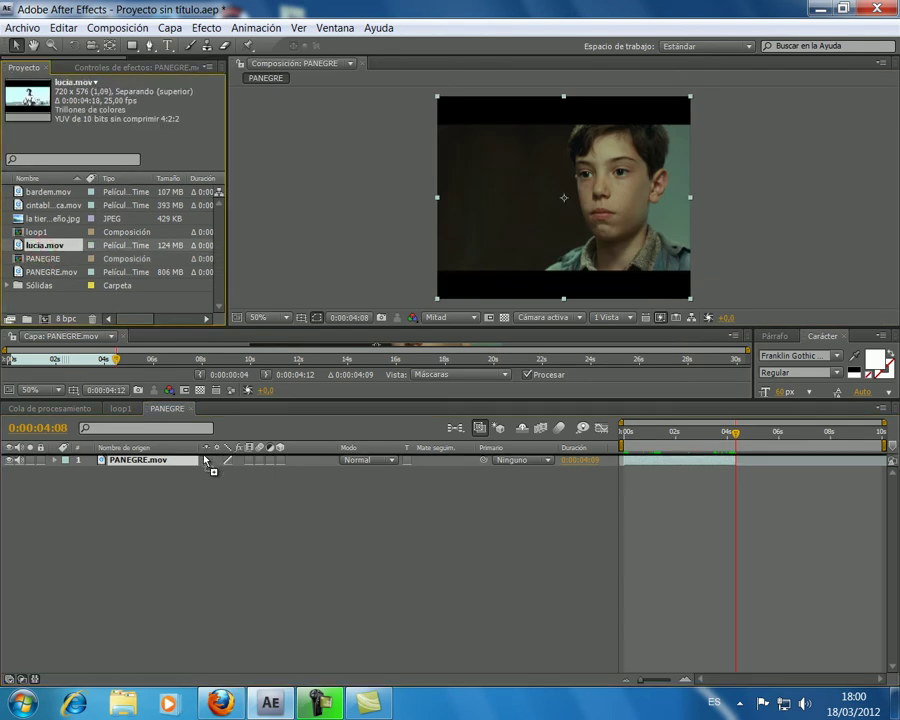
{"action": "key", "text": "ctrl+slash"}
{"action": "left_click", "coordinate": [659, 462]}
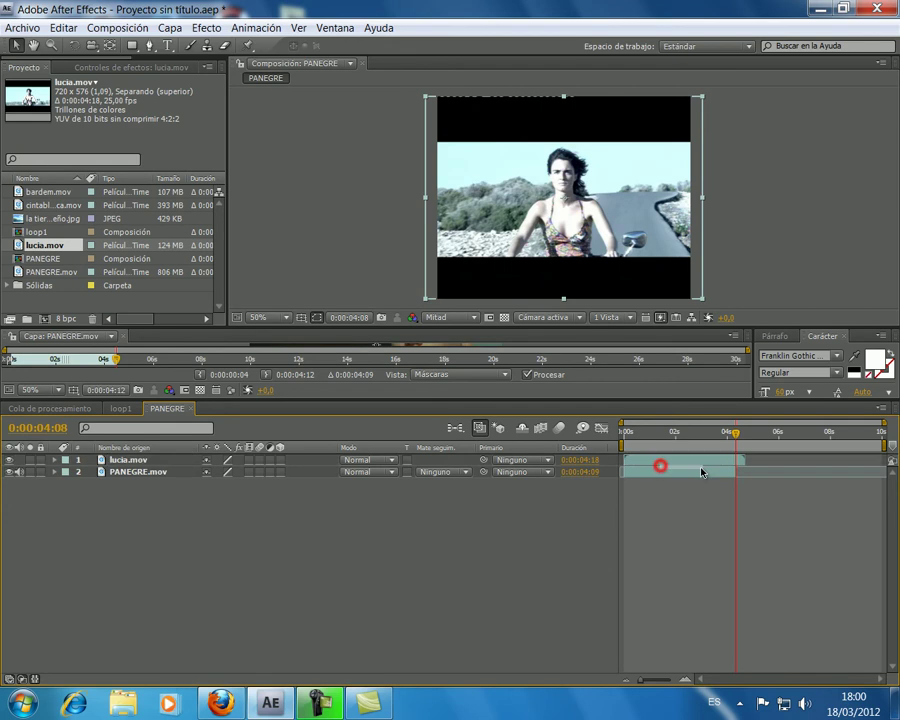
{"action": "left_click_drag", "start_coordinate": [675, 463], "coordinate": [833, 462]}
- Open the lucia.mov layer in its own viewer, scrub near its end, set its out point at 0:00:04:15, and close the viewer
{"action": "double_click", "coordinate": [786, 464]}
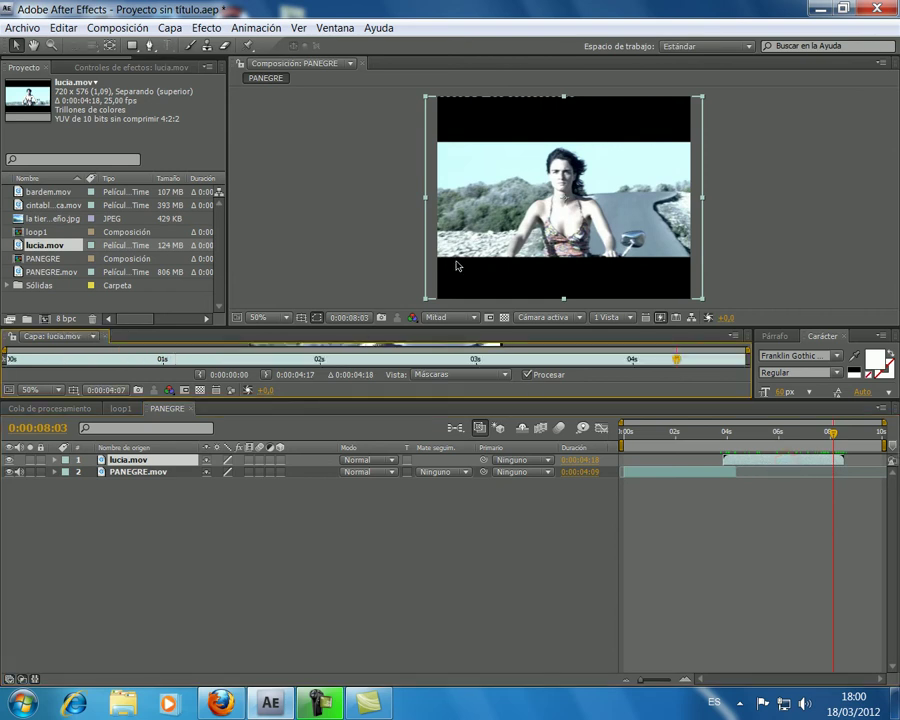
{"action": "left_click_drag", "start_coordinate": [485, 330], "coordinate": [478, 200]}
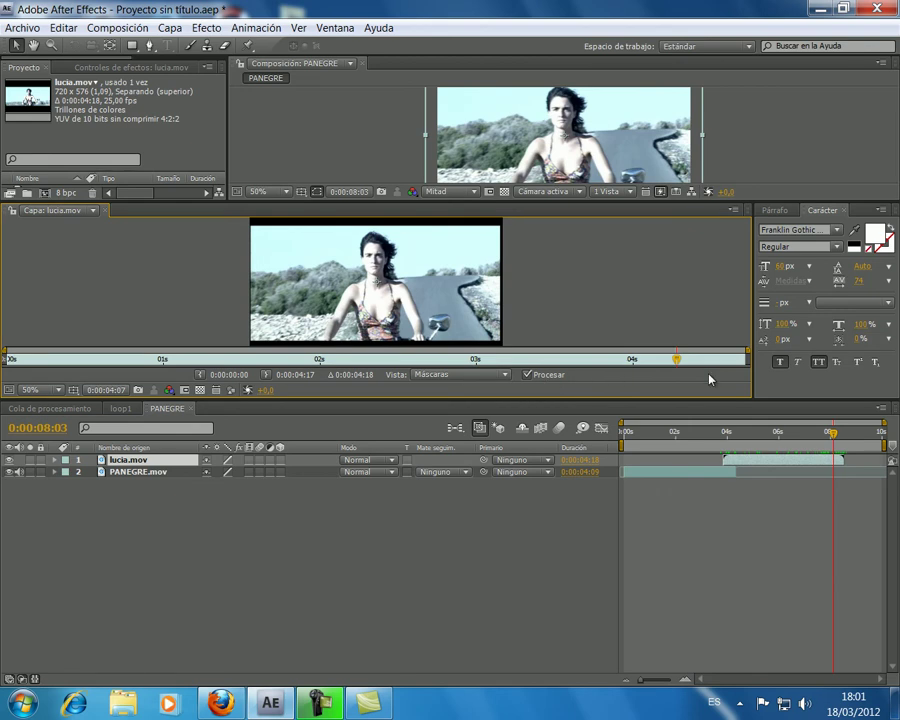
{"action": "left_click_drag", "start_coordinate": [680, 358], "coordinate": [731, 368]}
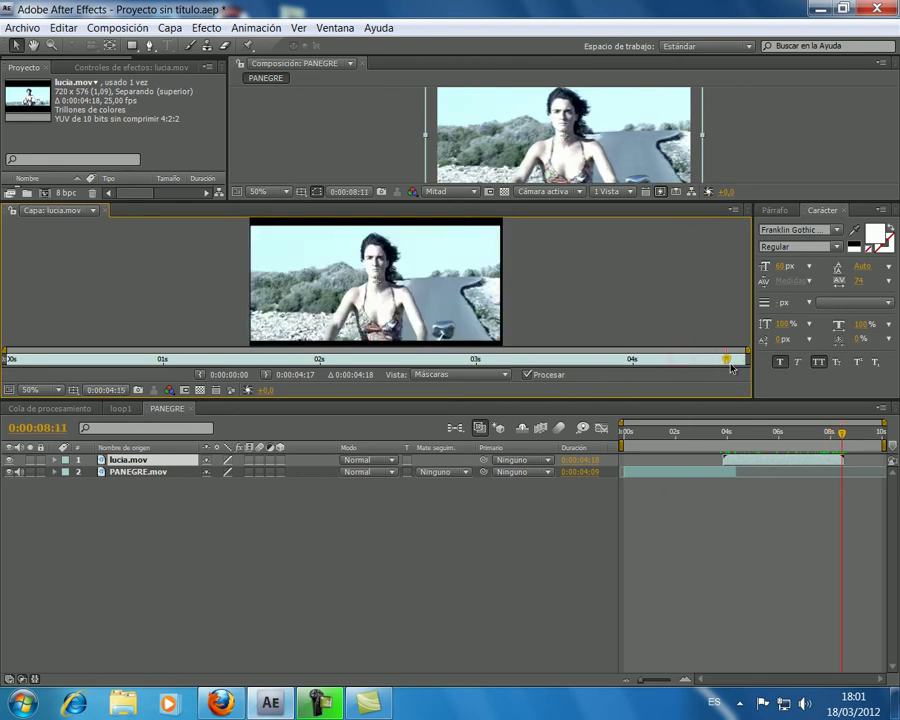
{"action": "left_click", "coordinate": [268, 376]}
{"action": "left_click_drag", "start_coordinate": [580, 199], "coordinate": [580, 243]}
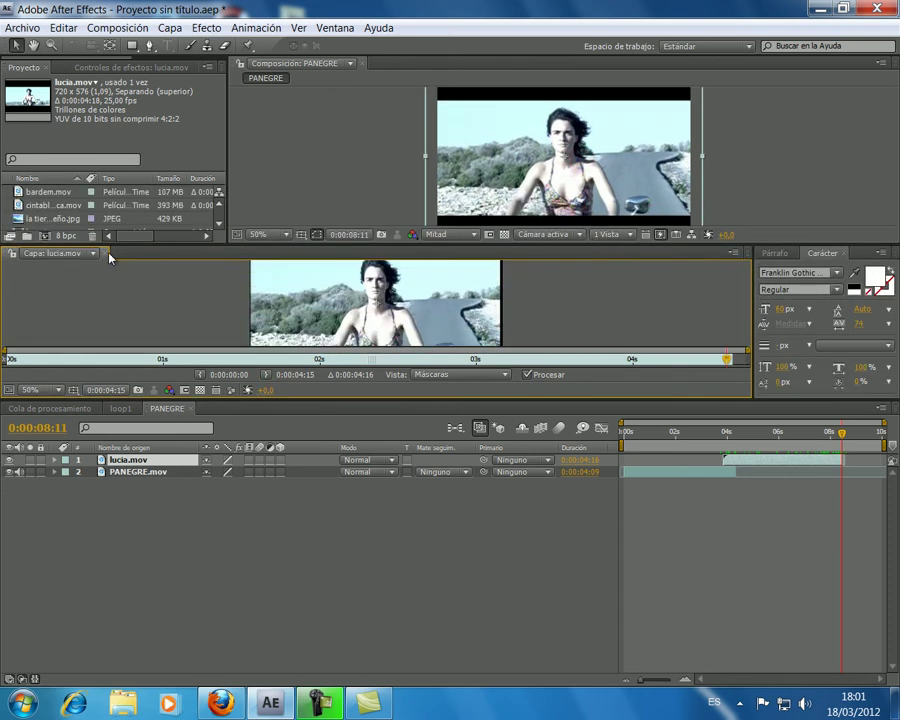
{"action": "left_click", "coordinate": [108, 256]}
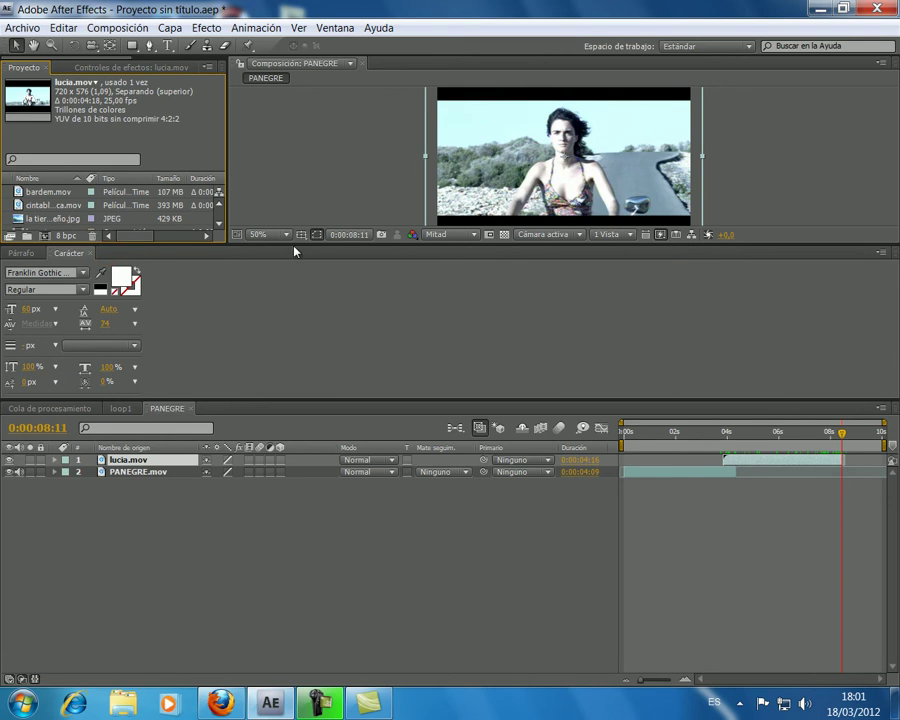
- Close the Character and Paragraph panels and enlarge the composition viewer above the timeline
{"action": "left_click_drag", "start_coordinate": [293, 244], "coordinate": [300, 292]}
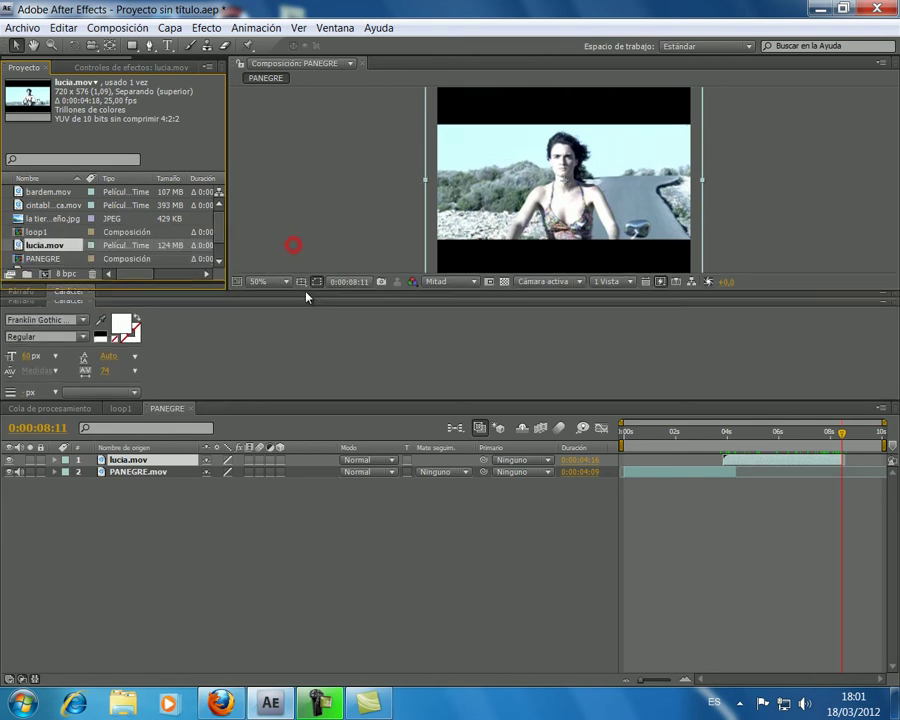
{"action": "left_click", "coordinate": [90, 300]}
{"action": "left_click", "coordinate": [42, 300]}
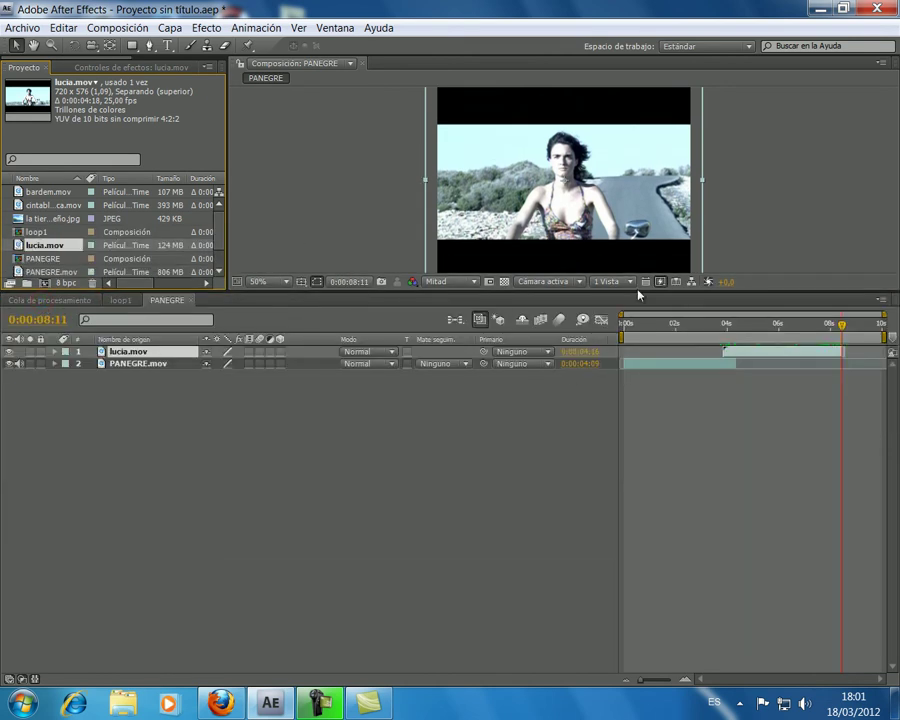
{"action": "left_click_drag", "start_coordinate": [633, 292], "coordinate": [638, 470]}
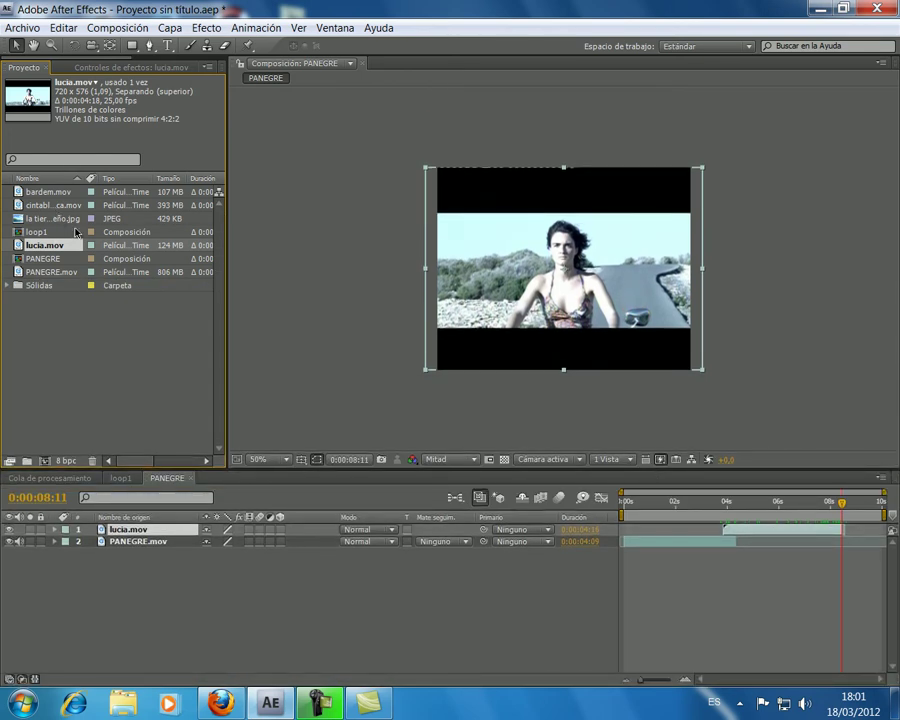
- Delete cintablanca.mov from the project, and add bardem.mov above lucia.mov in PANEGRE, shifted in time to overlap the end of lucia.mov
{"action": "left_click", "coordinate": [55, 205]}
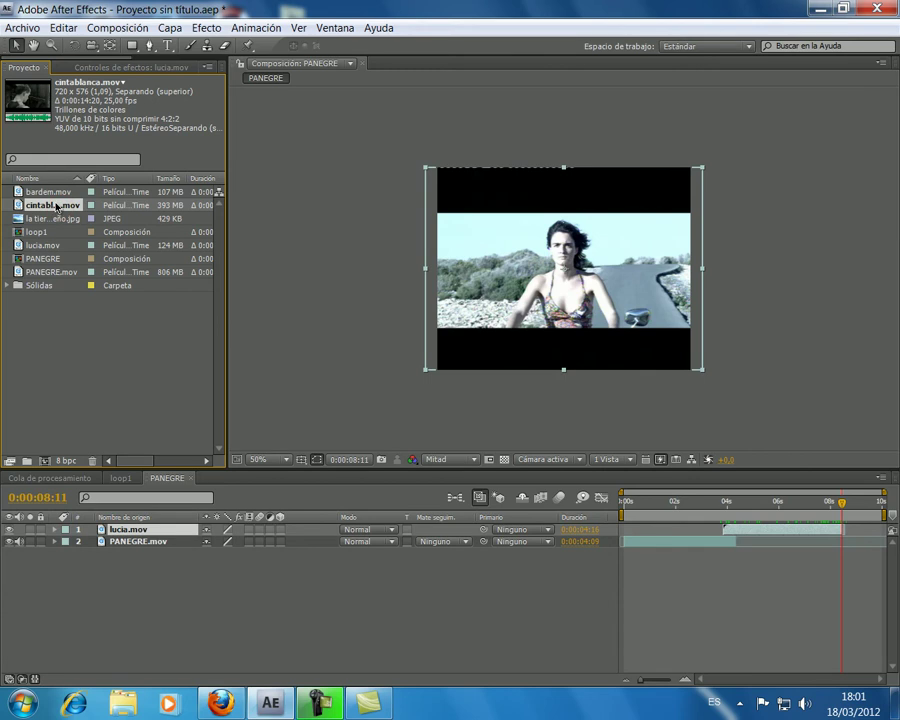
{"action": "key", "text": "Delete"}
{"action": "left_click", "coordinate": [50, 191]}
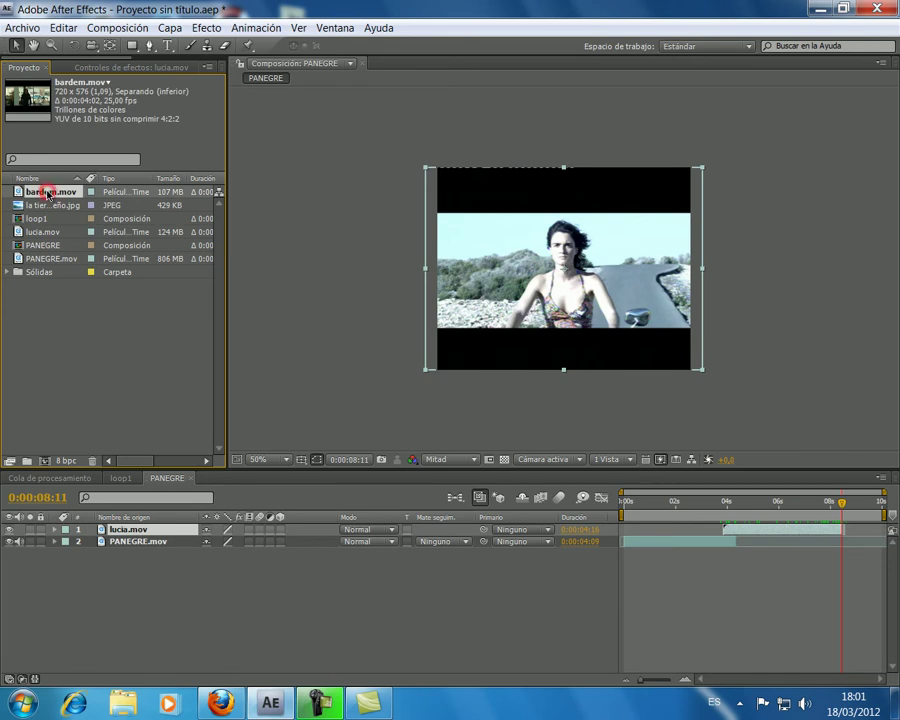
{"action": "left_click_drag", "start_coordinate": [83, 515], "coordinate": [86, 527]}
{"action": "left_click_drag", "start_coordinate": [657, 533], "coordinate": [807, 532]}
- Trim the bardem.mov layer in its own viewer with an out point at 0:00:03:24 and an in point at 0:00:00:10
{"action": "left_click", "coordinate": [852, 504]}
{"action": "left_click_drag", "start_coordinate": [852, 507], "coordinate": [876, 513]}
{"action": "left_click_drag", "start_coordinate": [876, 513], "coordinate": [872, 513]}
{"action": "double_click", "coordinate": [846, 533]}
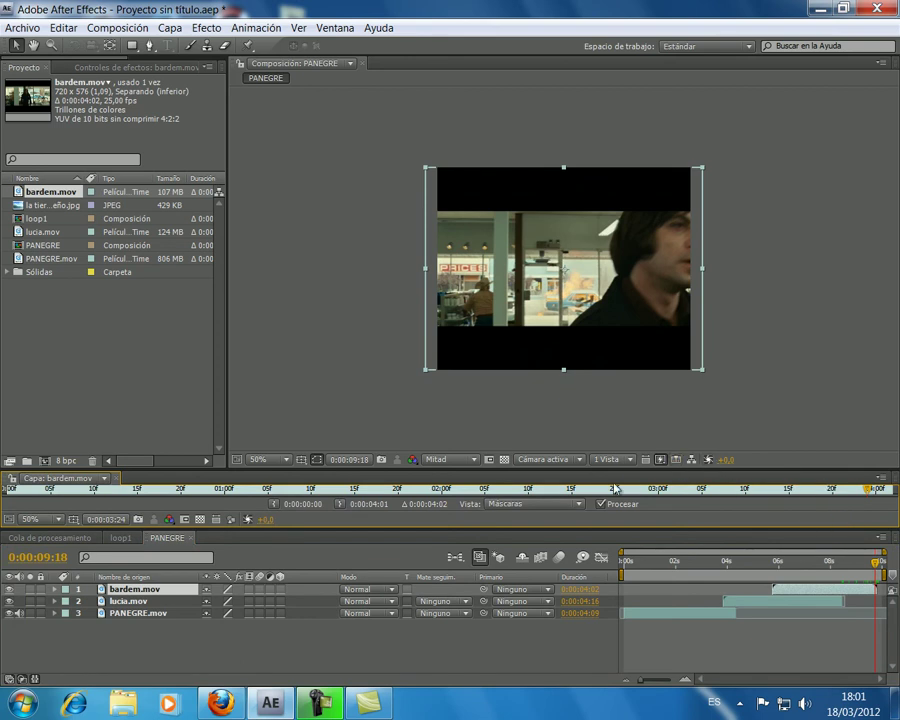
{"action": "left_click", "coordinate": [339, 505]}
{"action": "left_click_drag", "start_coordinate": [647, 468], "coordinate": [648, 214]}
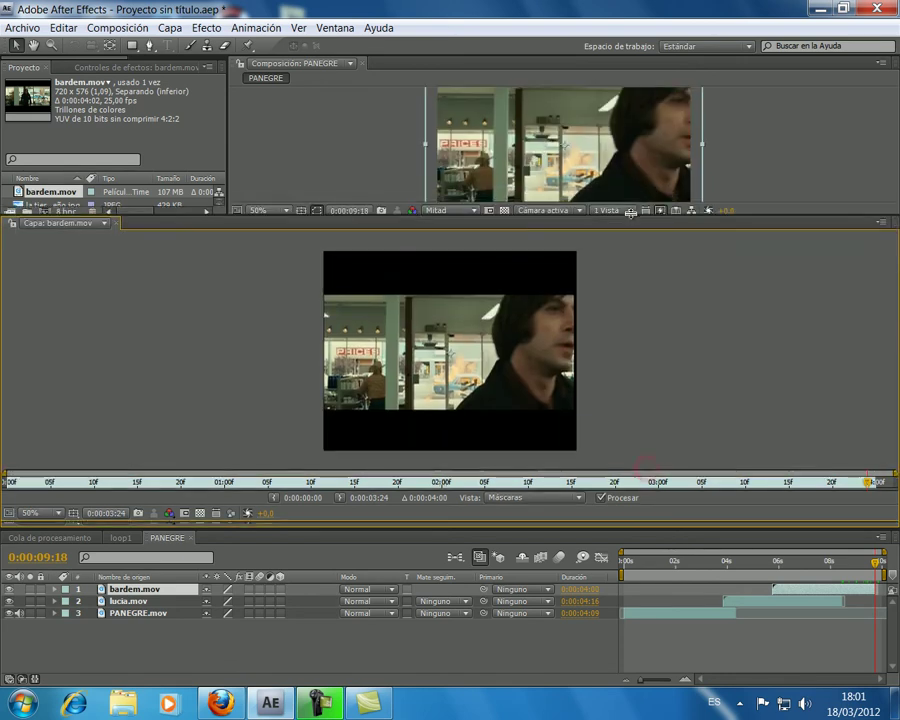
{"action": "left_click_drag", "start_coordinate": [835, 489], "coordinate": [97, 503]}
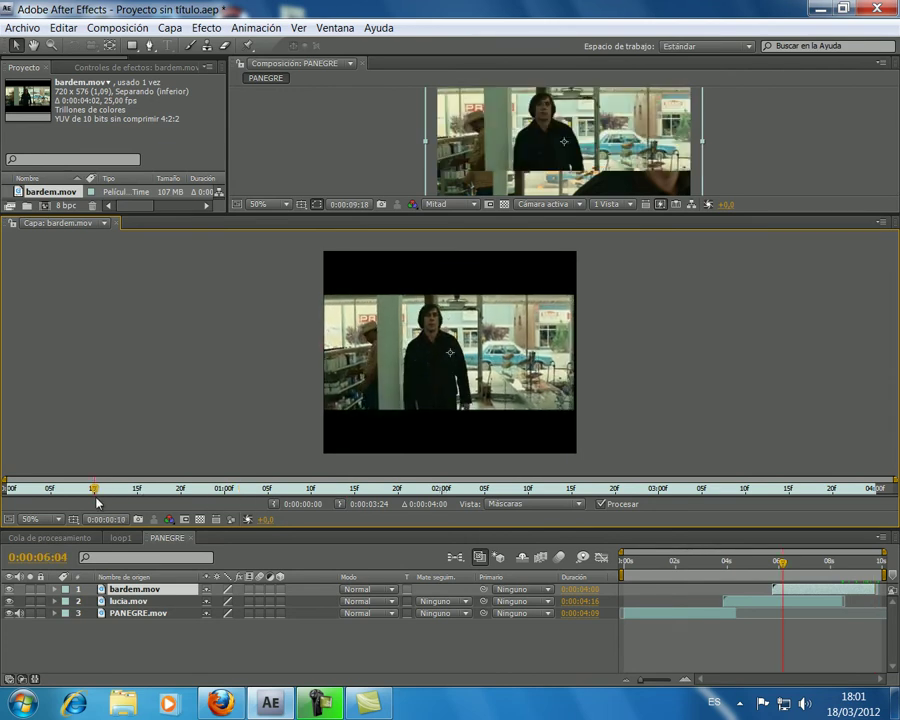
{"action": "left_click", "coordinate": [273, 503]}
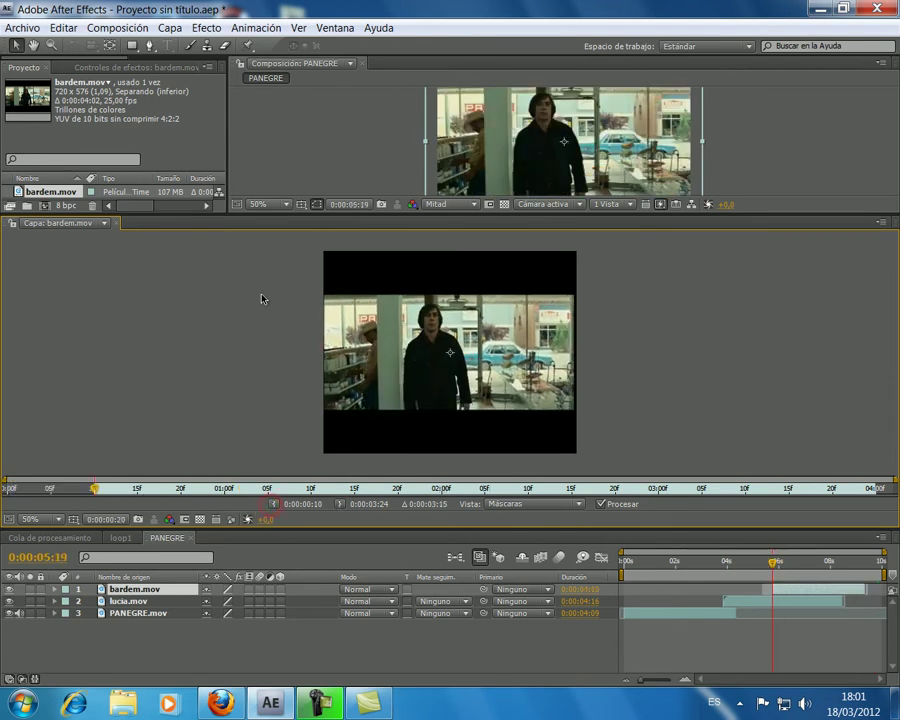
{"action": "left_click", "coordinate": [104, 222]}
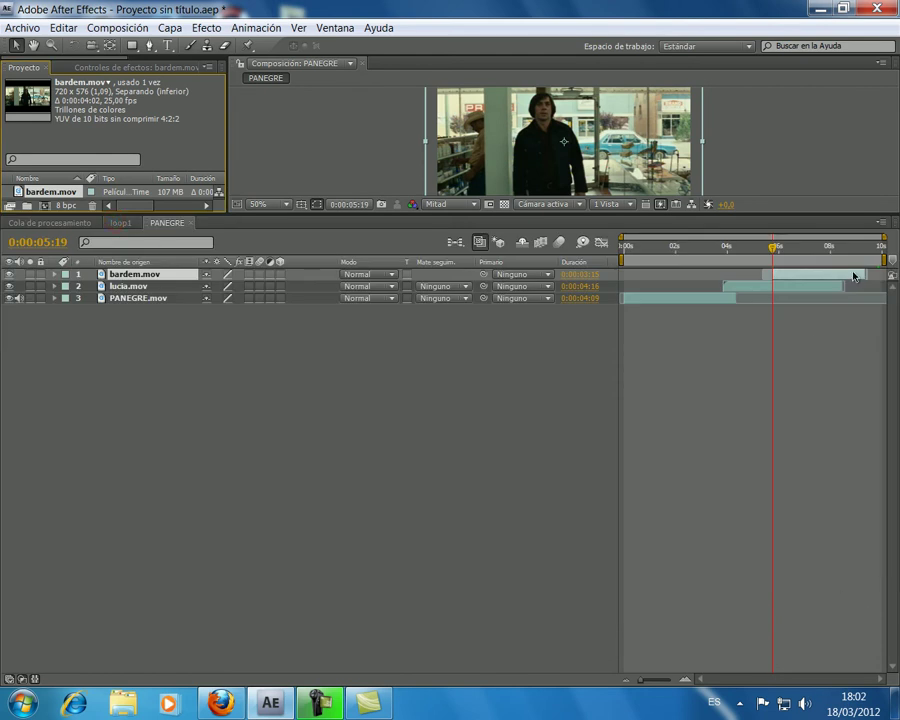
{"action": "mouse_move", "coordinate": [848, 273]}
{"action": "left_mouse_down"}
{"action": "mouse_move", "coordinate": [858, 275]}
{"action": "mouse_move", "coordinate": [846, 271]}
{"action": "left_mouse_up"}
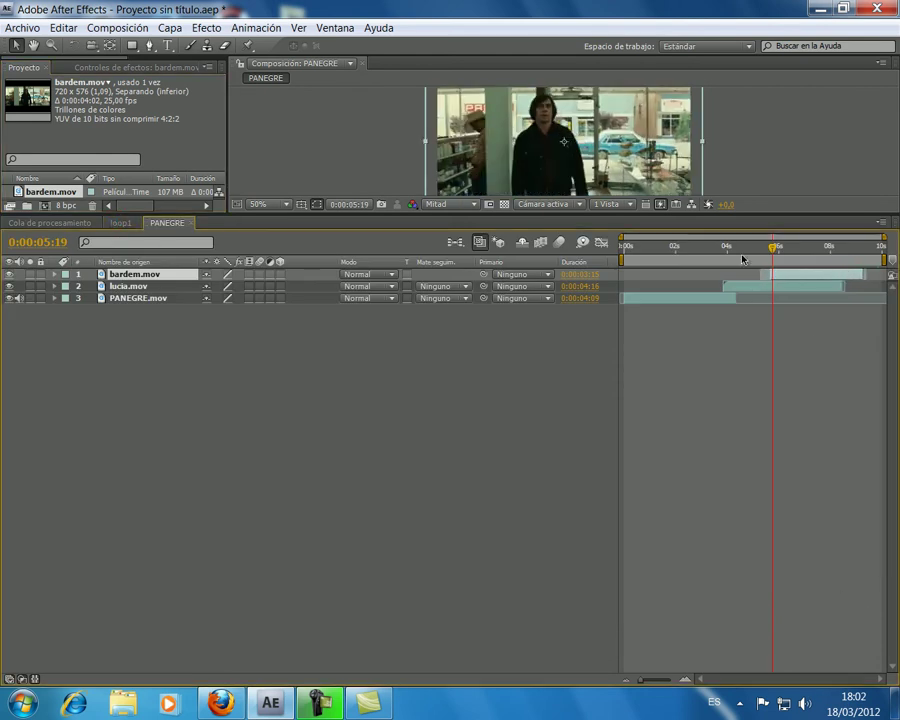
{"action": "left_click_drag", "start_coordinate": [759, 212], "coordinate": [757, 478]}
- Fade in lucia.mov with Opacity keyframes of 0% at 0:00:03:21 and 100% at 0:00:04:09
{"action": "left_click", "coordinate": [725, 514]}
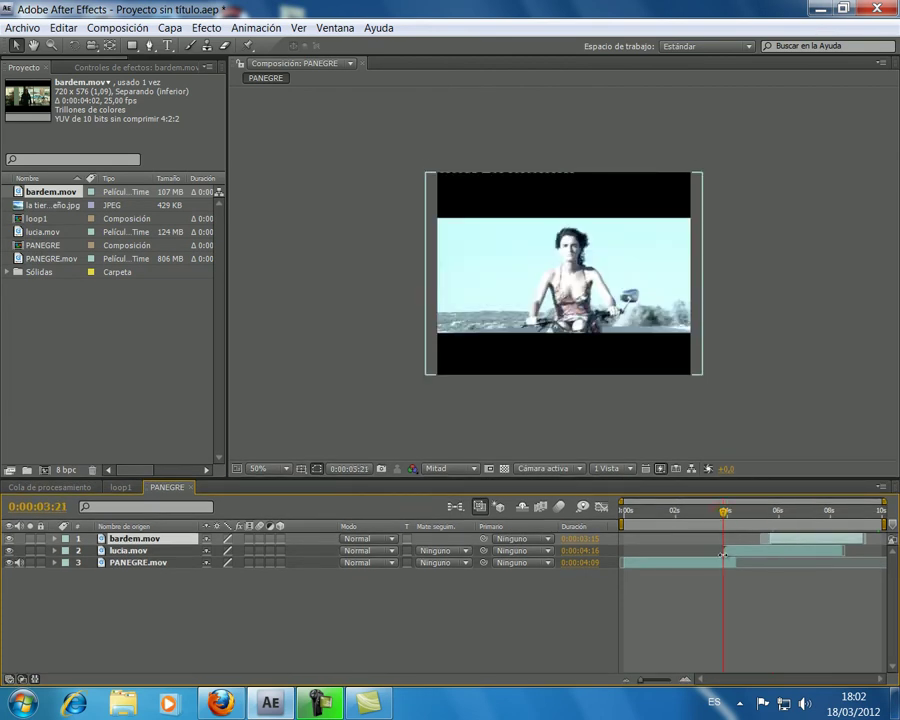
{"action": "left_click", "coordinate": [148, 551]}
{"action": "key", "text": "t"}
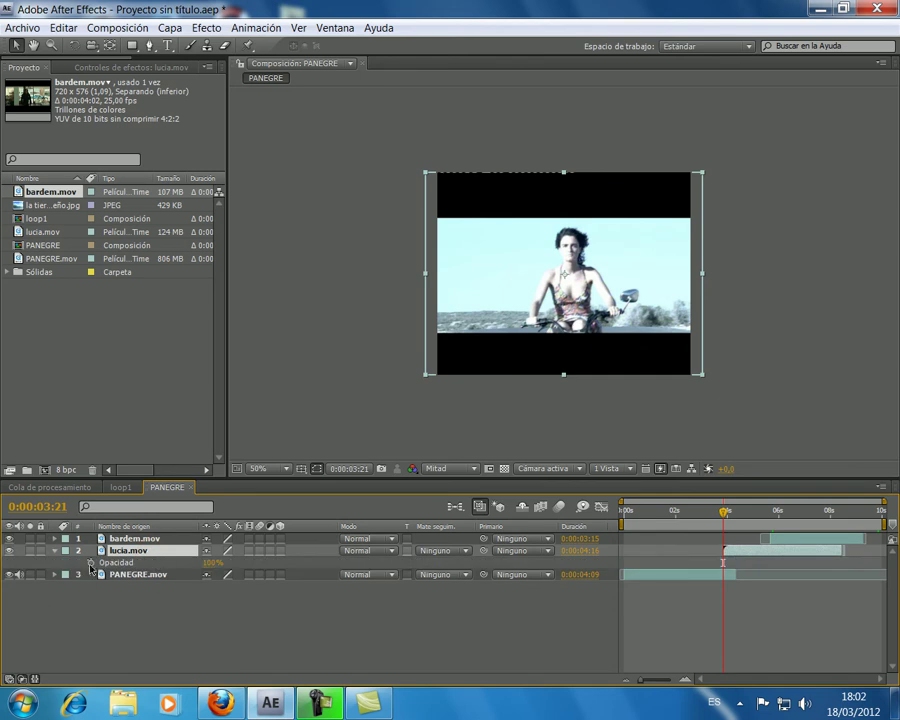
{"action": "left_click", "coordinate": [92, 563]}
{"action": "left_click_drag", "start_coordinate": [210, 565], "coordinate": [209, 566]}
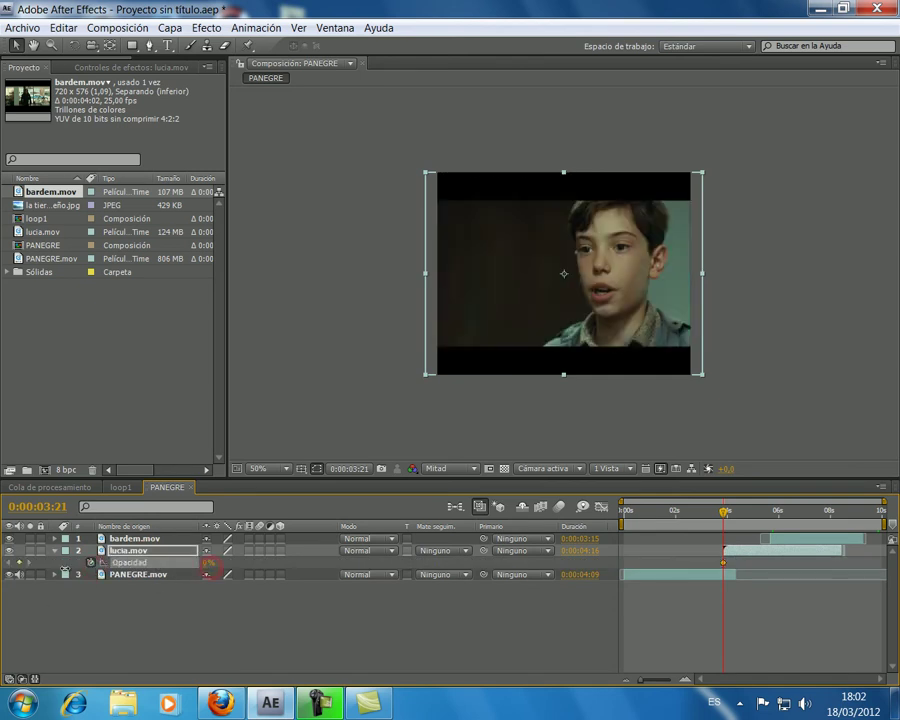
{"action": "left_click_drag", "start_coordinate": [726, 513], "coordinate": [741, 521]}
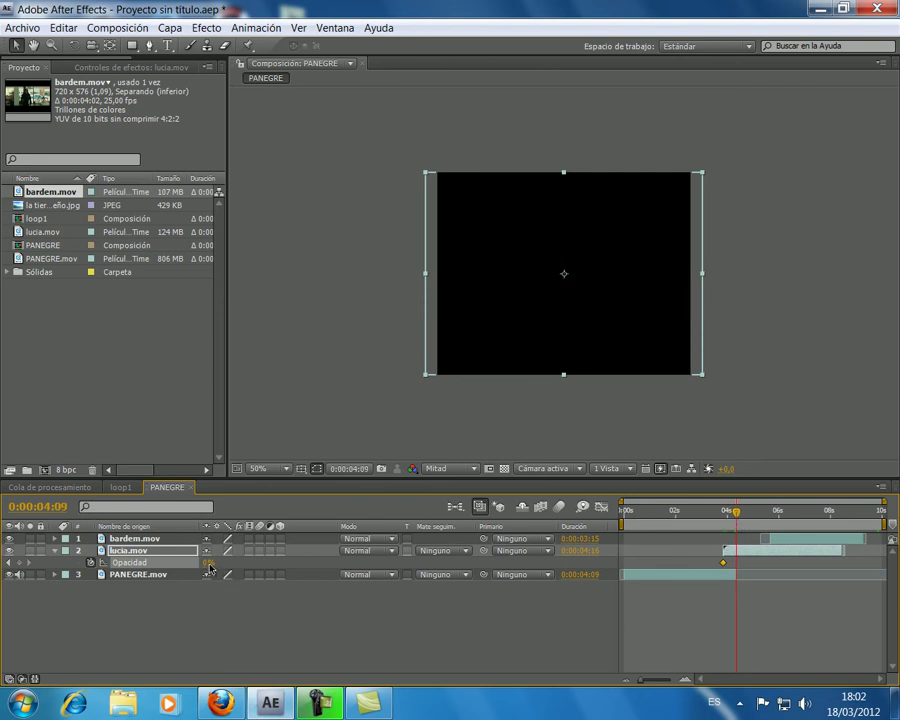
{"action": "left_click_drag", "start_coordinate": [205, 567], "coordinate": [205, 563]}
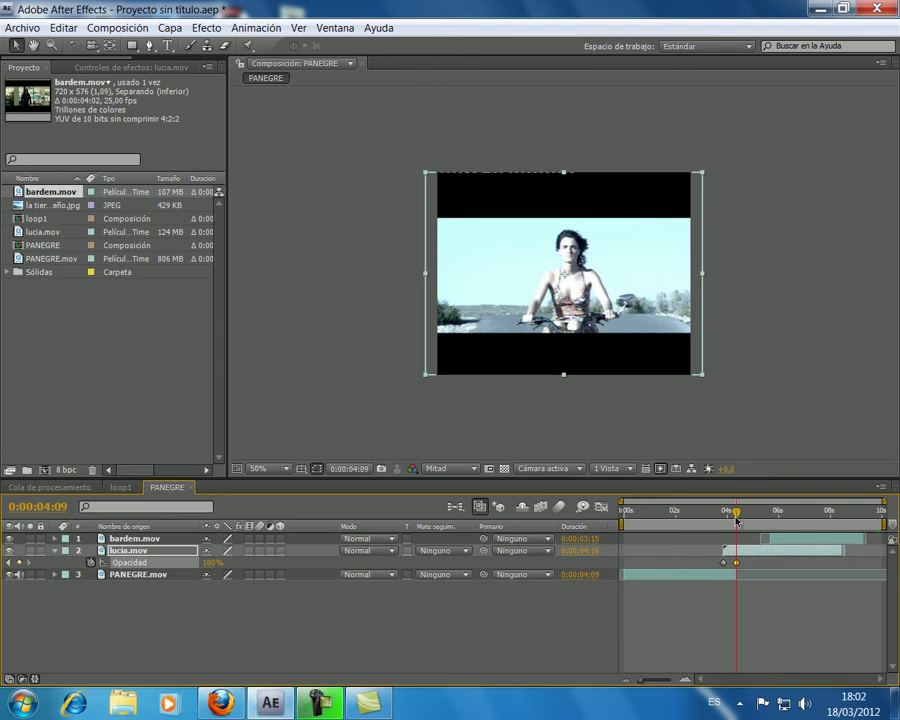
- Shift lucia.mov earlier to start at about 2.5 s, and shift bardem.mov later so it ends at the end of the composition
{"action": "left_click_drag", "start_coordinate": [737, 515], "coordinate": [838, 559]}
{"action": "left_click", "coordinate": [830, 541]}
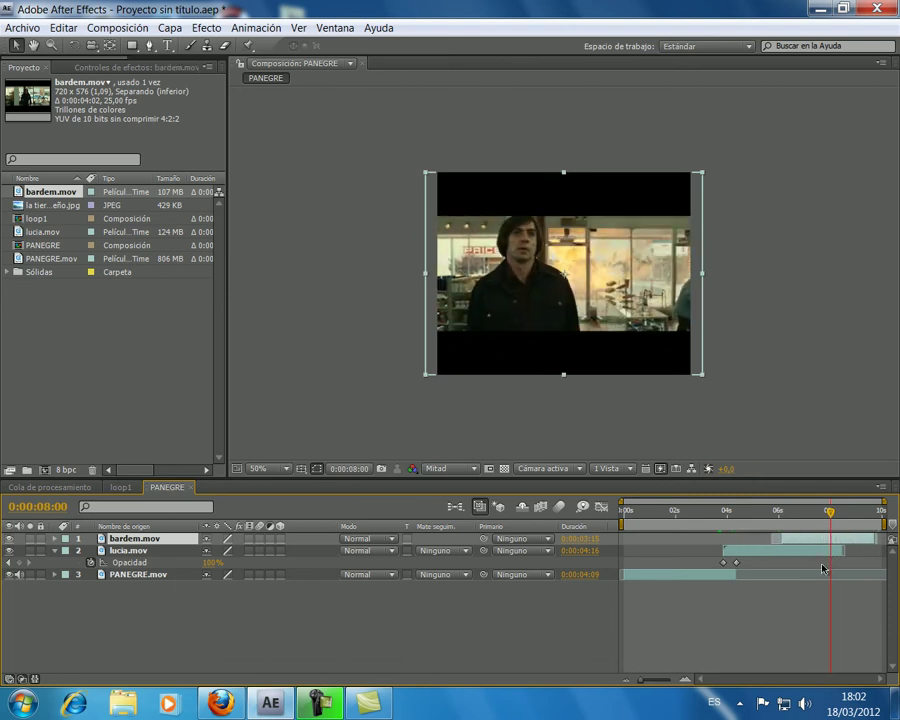
{"action": "left_click_drag", "start_coordinate": [761, 551], "coordinate": [726, 552]}
{"action": "left_click", "coordinate": [816, 538]}
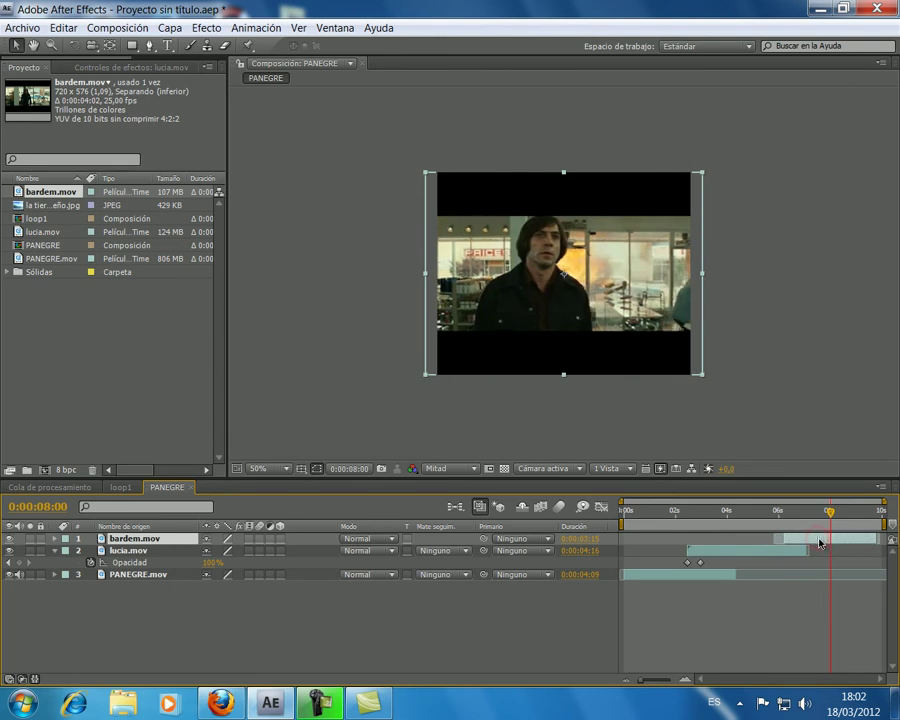
{"action": "left_click_drag", "start_coordinate": [818, 545], "coordinate": [790, 515]}
- Fade in bardem.mov with Opacity keyframes of 0% at 0:00:06:11 and 100% at 0:00:07:00
{"action": "left_click", "coordinate": [788, 513]}
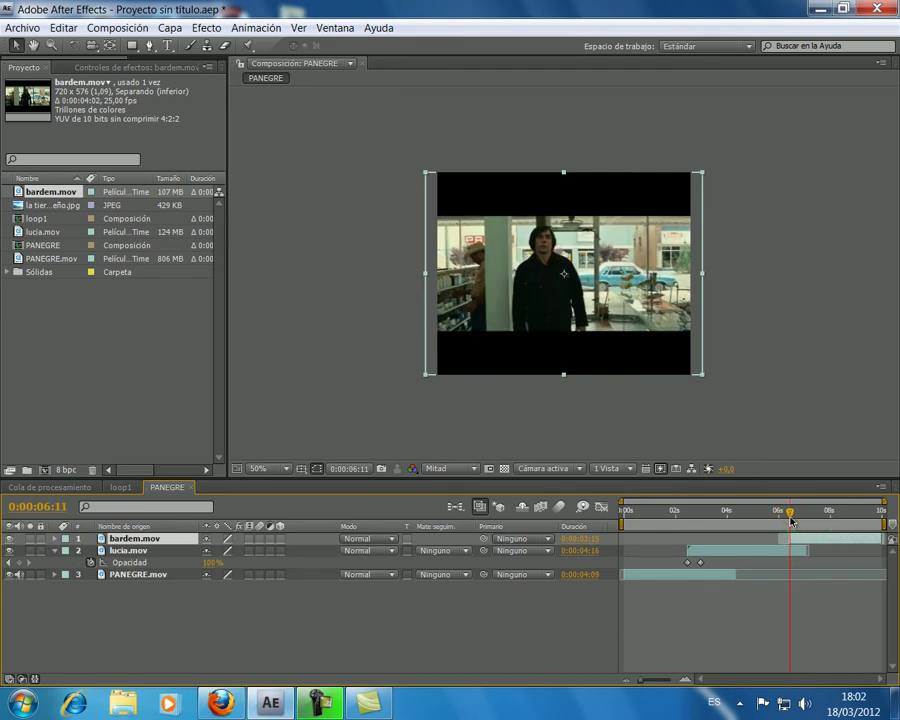
{"action": "key", "text": "t"}
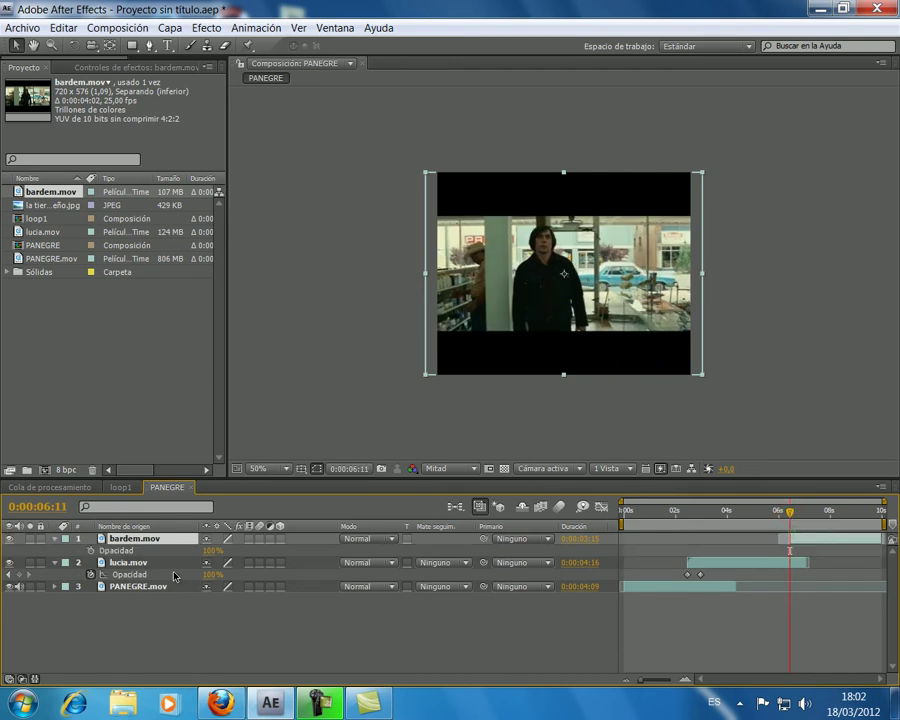
{"action": "left_click", "coordinate": [91, 550]}
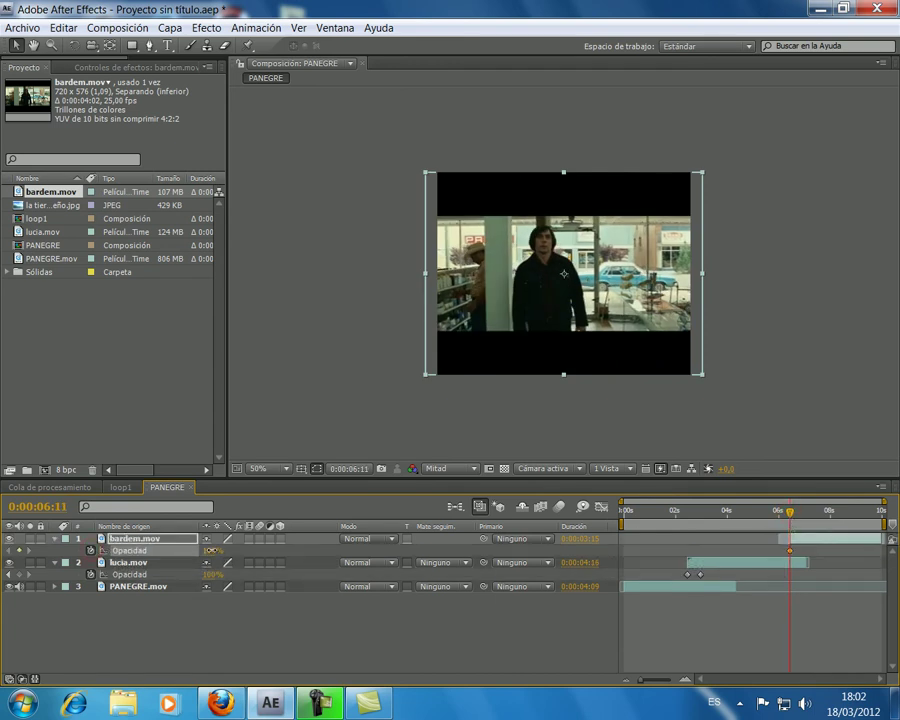
{"action": "left_click_drag", "start_coordinate": [210, 550], "coordinate": [206, 550]}
{"action": "left_click_drag", "start_coordinate": [789, 513], "coordinate": [804, 513]}
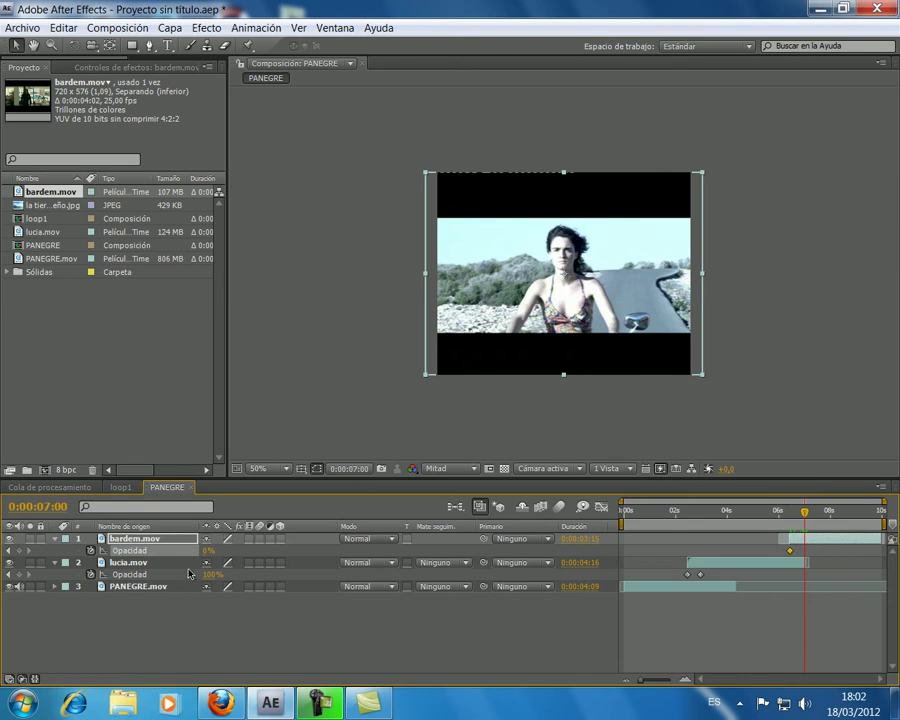
{"action": "left_click_drag", "start_coordinate": [203, 550], "coordinate": [210, 550]}
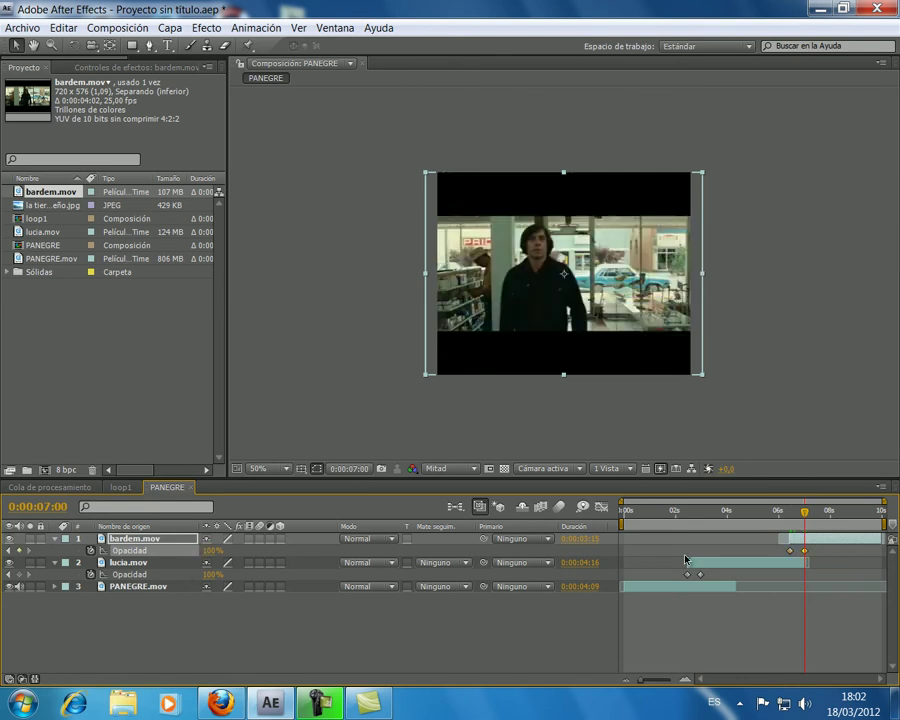
- Run a RAM preview of the PANEGRE composition and mute the PANEGRE.mov layer's audio
{"action": "key", "text": "KP_0"}
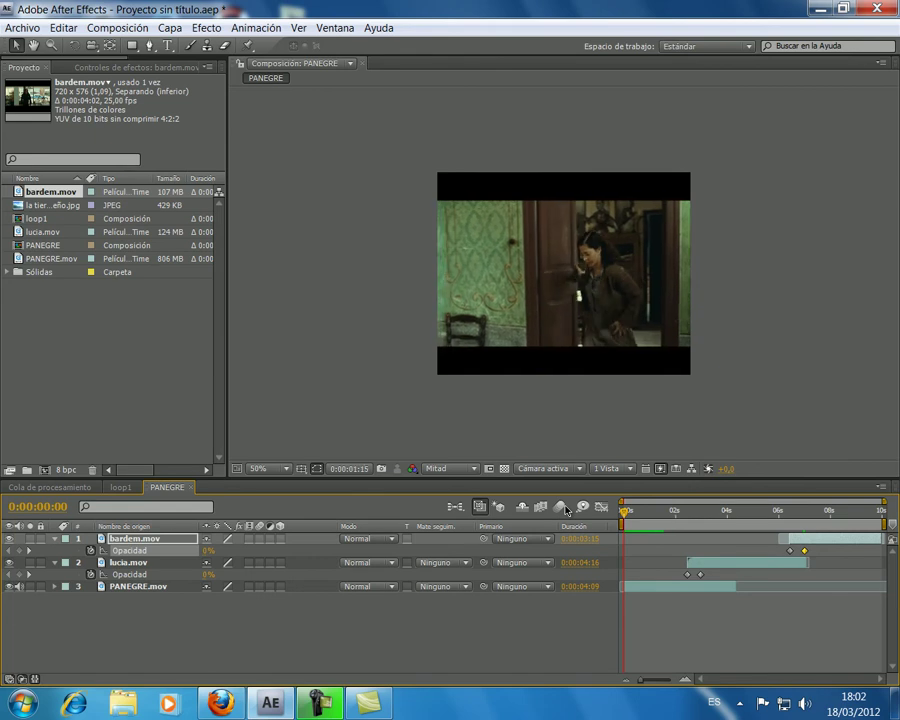
{"action": "key", "text": "KP_0"}
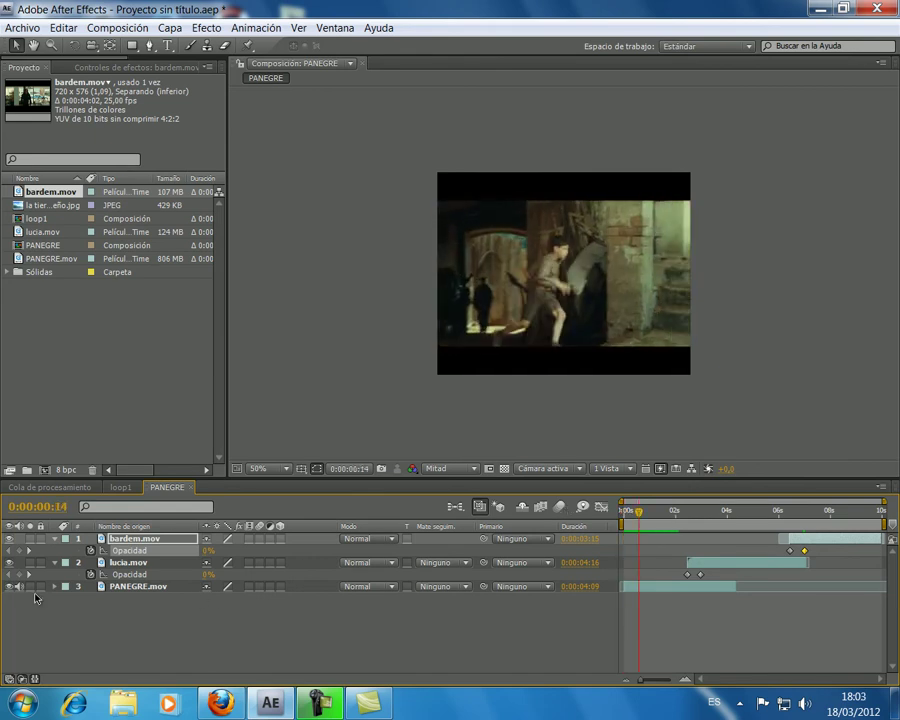
{"action": "left_click", "coordinate": [15, 589]}
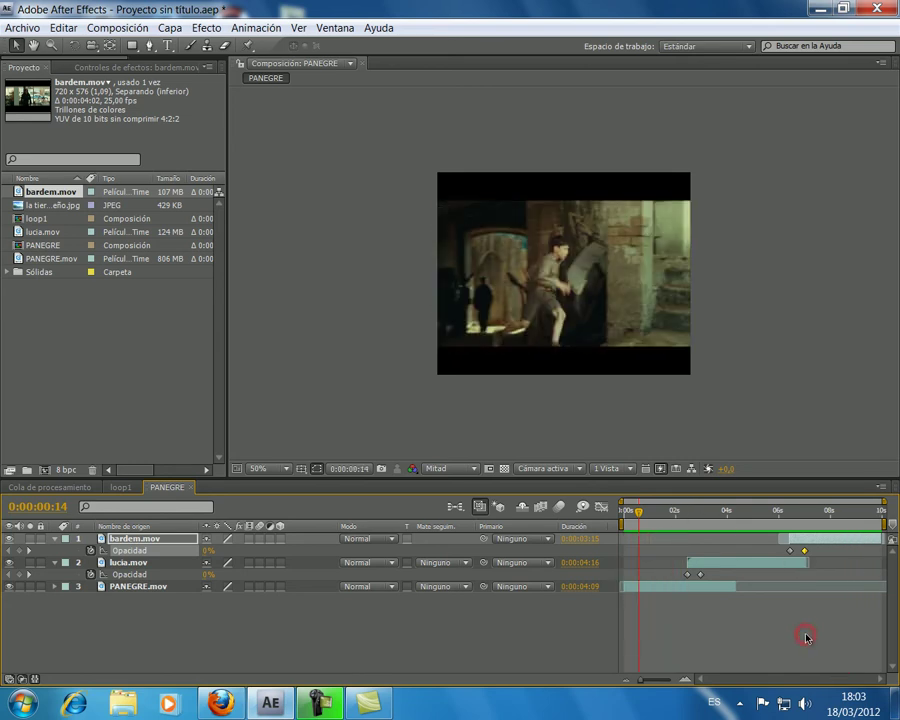
- Lengthen the fades by moving the 100% Opacity keyframes of lucia.mov to about 4.2 s and bardem.mov to about 7 s, starting bardem.mov at about 5.5 s
{"action": "left_click_drag", "start_coordinate": [701, 575], "coordinate": [733, 581]}
{"action": "left_click_drag", "start_coordinate": [643, 505], "coordinate": [783, 545]}
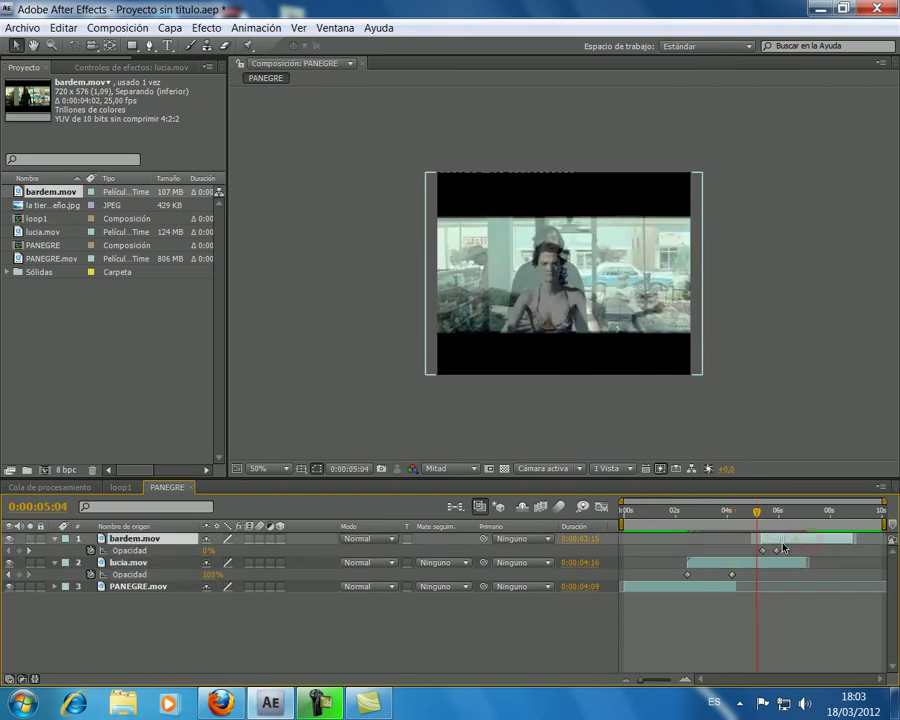
{"action": "left_click", "coordinate": [788, 553]}
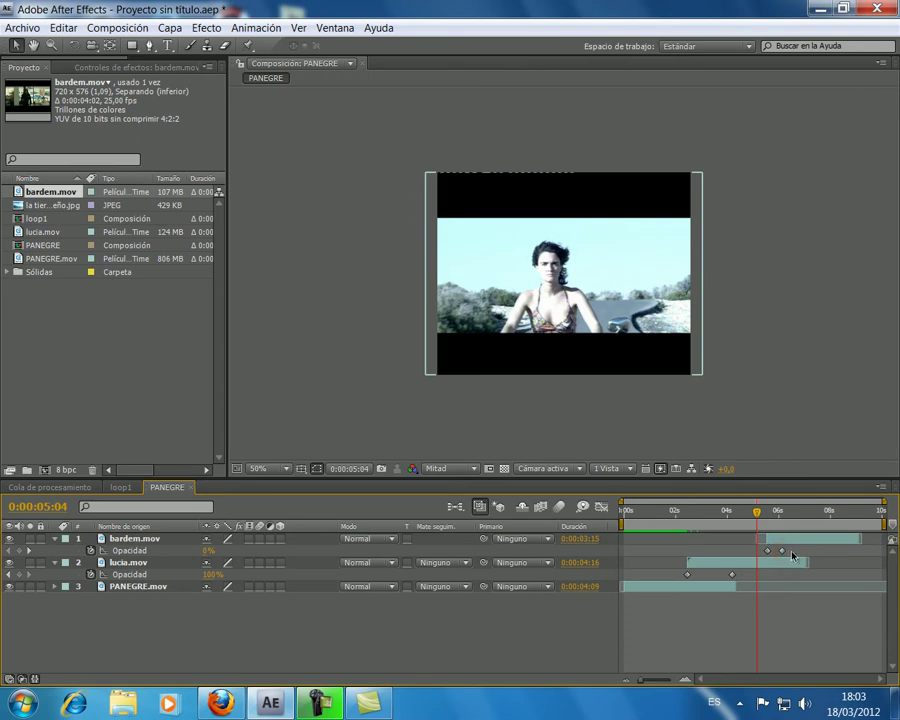
{"action": "left_click_drag", "start_coordinate": [785, 551], "coordinate": [805, 553]}
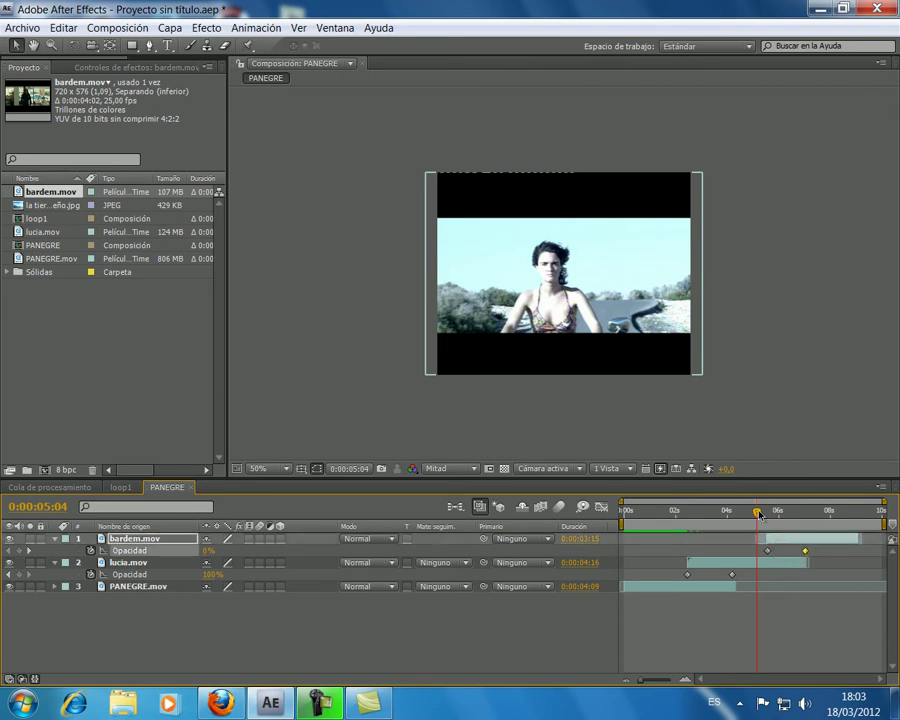
{"action": "left_click_drag", "start_coordinate": [759, 514], "coordinate": [848, 538]}
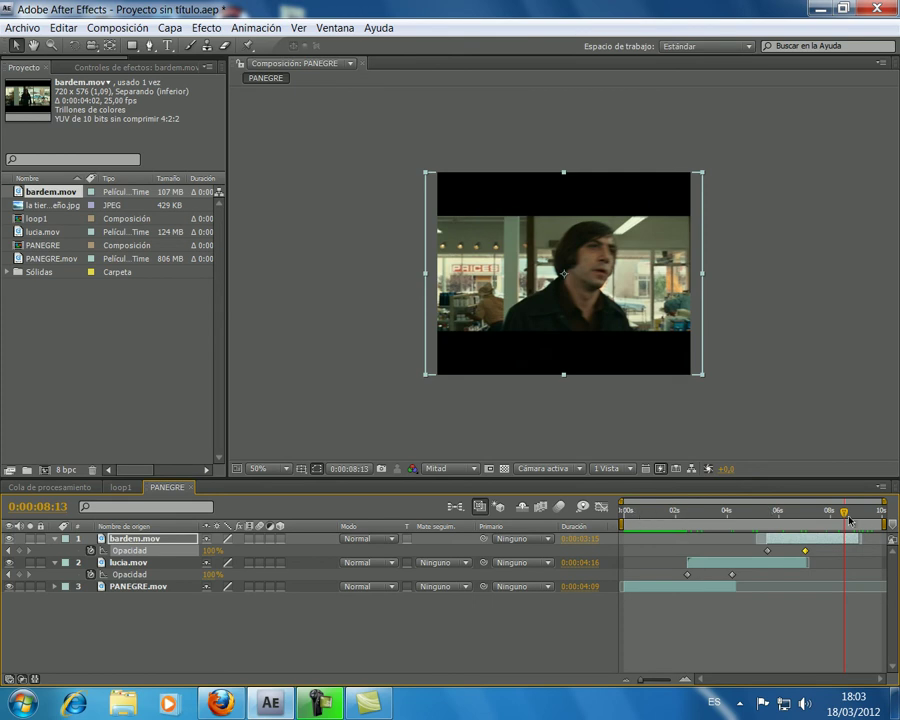
- Split the PANEGRE.mov layer at 0:00:01:10
{"action": "left_click_drag", "start_coordinate": [714, 516], "coordinate": [577, 526]}
{"action": "mouse_move", "coordinate": [644, 528]}
{"action": "left_mouse_down"}
{"action": "mouse_move", "coordinate": [669, 522]}
{"action": "mouse_move", "coordinate": [660, 522]}
{"action": "left_mouse_up"}
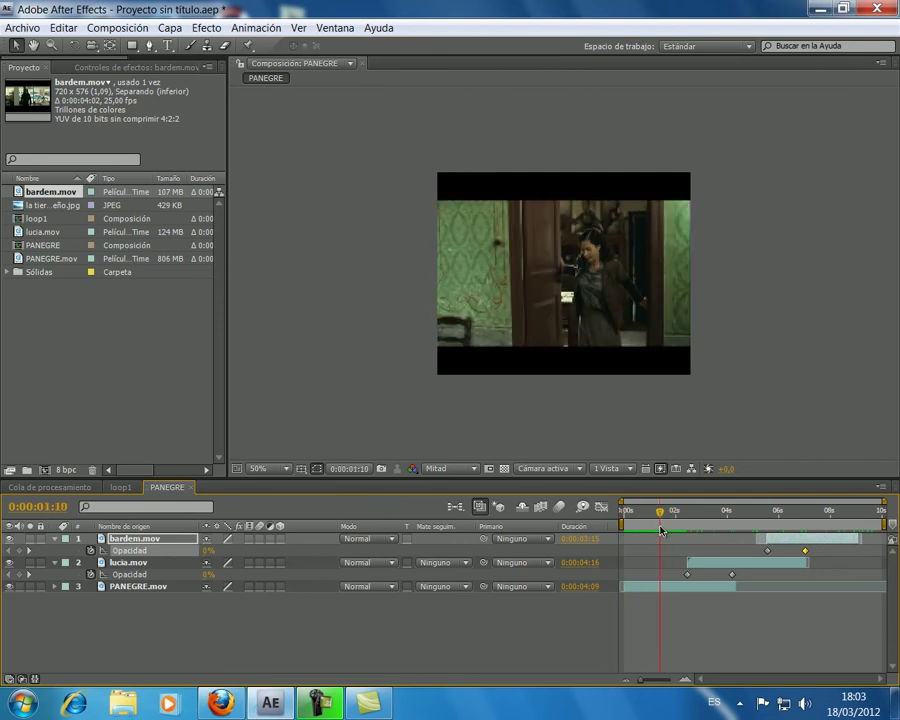
{"action": "left_click", "coordinate": [147, 594]}
{"action": "left_click", "coordinate": [63, 27]}
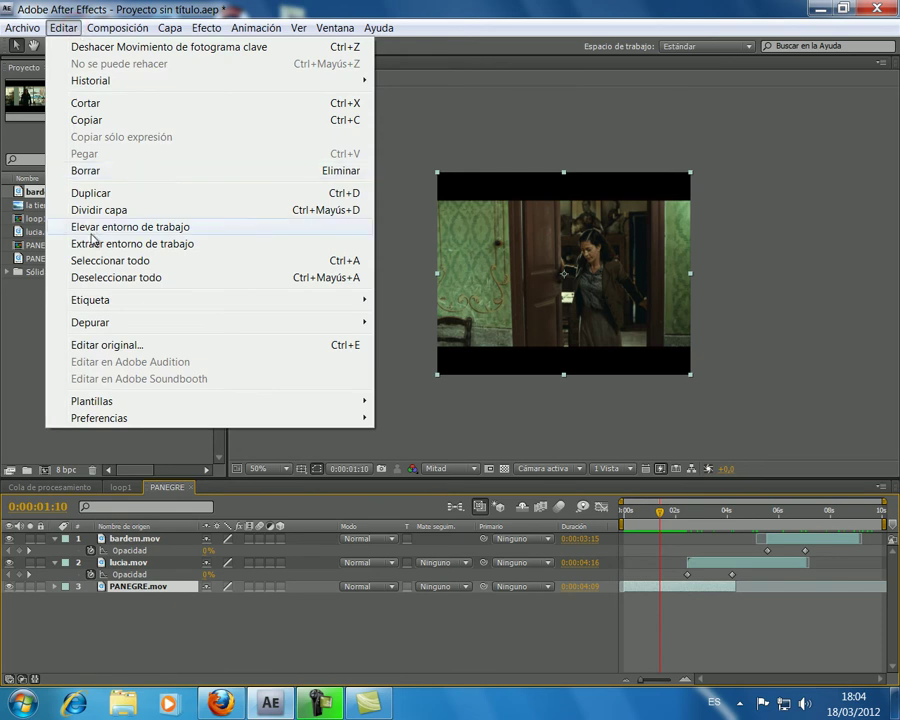
{"action": "left_click", "coordinate": [95, 209]}
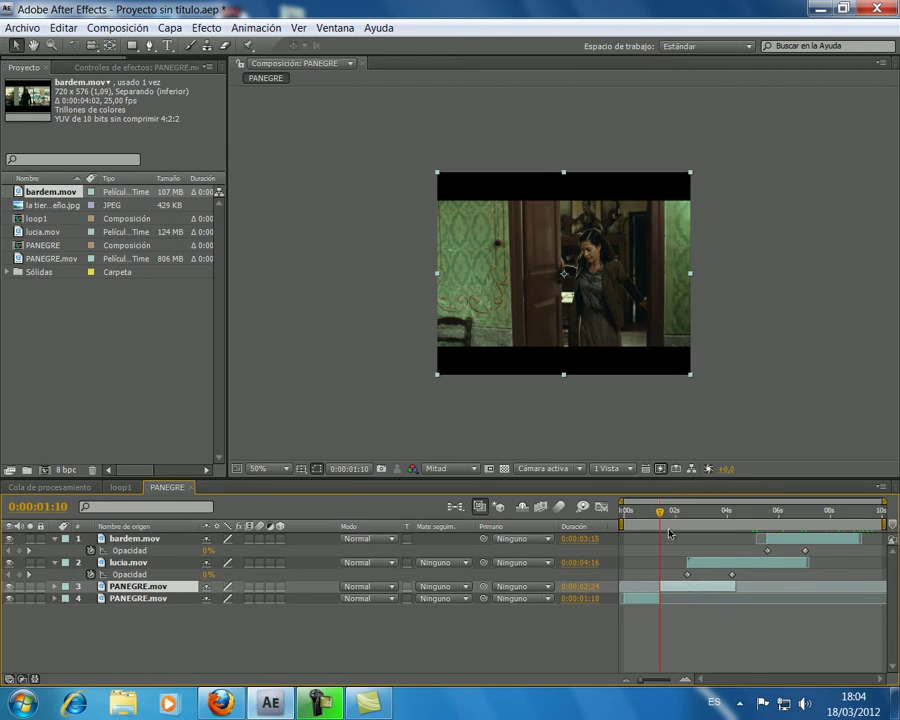
- Shift the second PANEGRE.mov segment together with lucia.mov and bardem.mov earlier, so the segment starts at 0 s
{"action": "left_click", "coordinate": [138, 564], "text": "ctrl"}
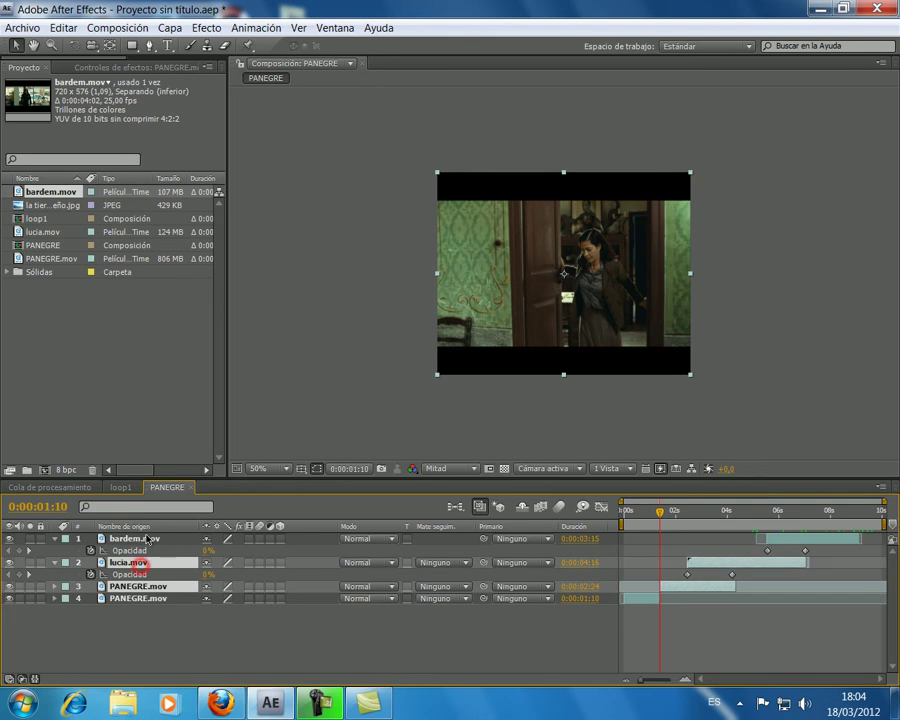
{"action": "left_click", "coordinate": [125, 538], "text": "ctrl"}
{"action": "left_click_drag", "start_coordinate": [676, 595], "coordinate": [636, 595]}
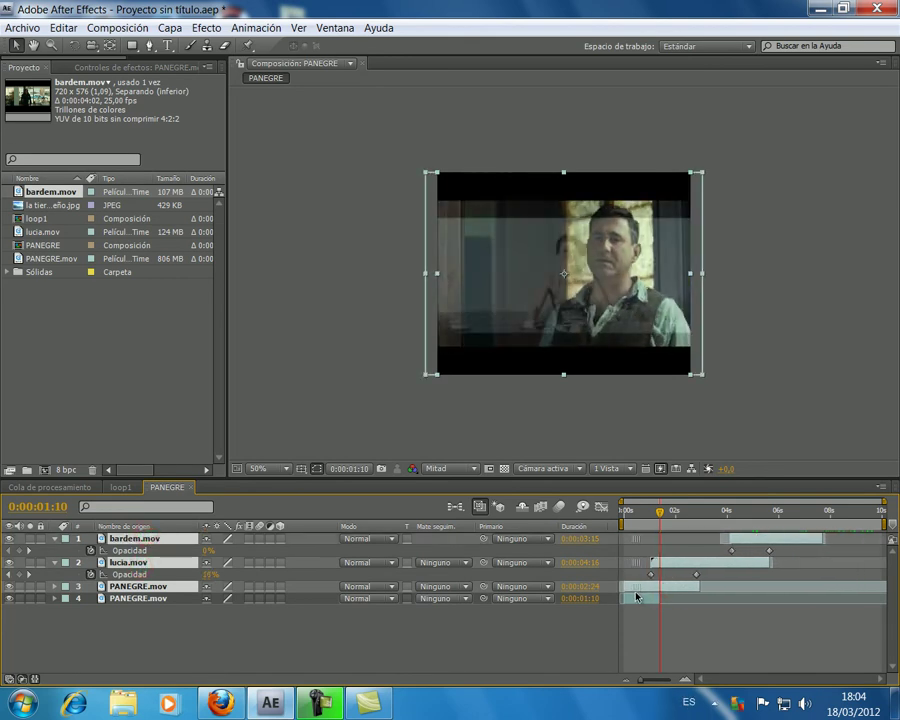
- Move the 1:10-long PANEGRE.mov segment to the top of the layer stack and shift it to the end of the composition
{"action": "left_click", "coordinate": [139, 599]}
{"action": "left_click", "coordinate": [142, 647]}
{"action": "left_click", "coordinate": [141, 598]}
{"action": "left_click_drag", "start_coordinate": [143, 600], "coordinate": [140, 537]}
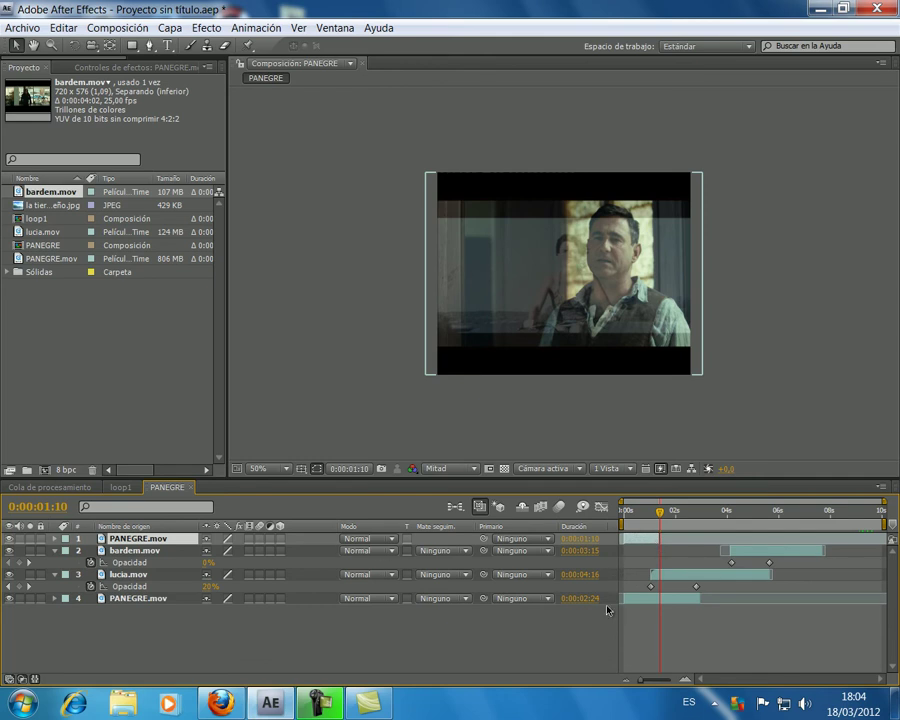
{"action": "left_click_drag", "start_coordinate": [645, 540], "coordinate": [868, 546]}
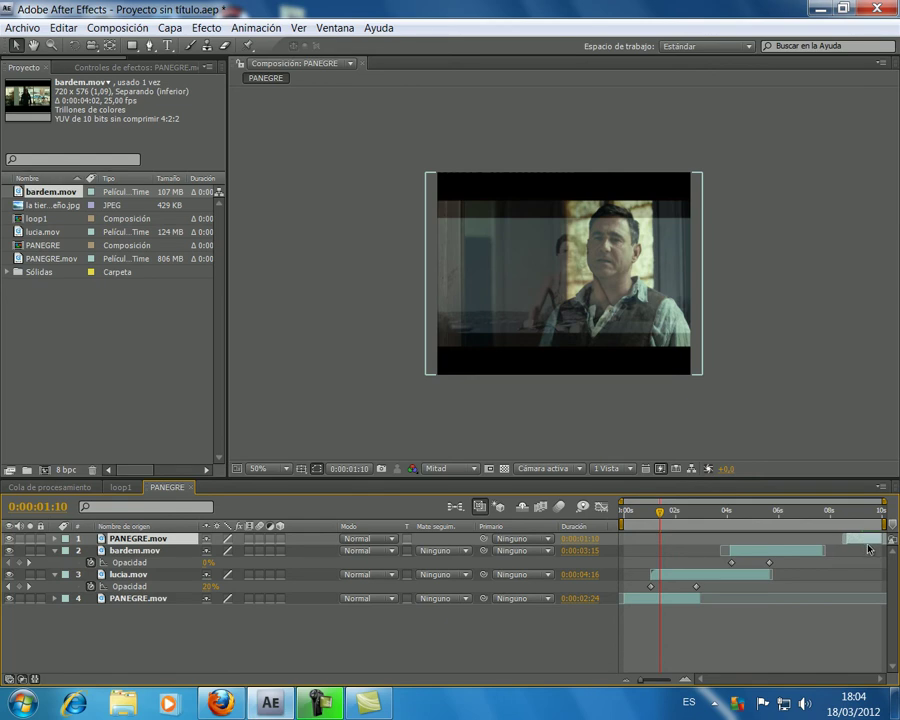
- Fade in the topmost PANEGRE.mov segment with Opacity keyframes of 0% at 0:00:08:17 and 100% at 0:00:09:12
{"action": "left_click_drag", "start_coordinate": [649, 513], "coordinate": [838, 523]}
{"action": "key", "text": "Page_Down"}
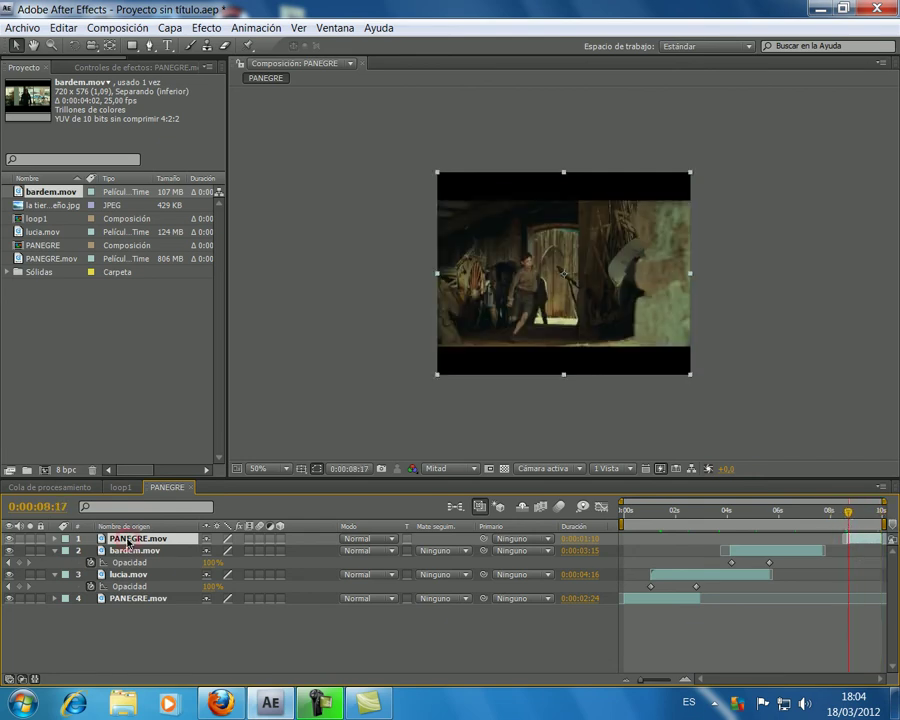
{"action": "key", "text": "t"}
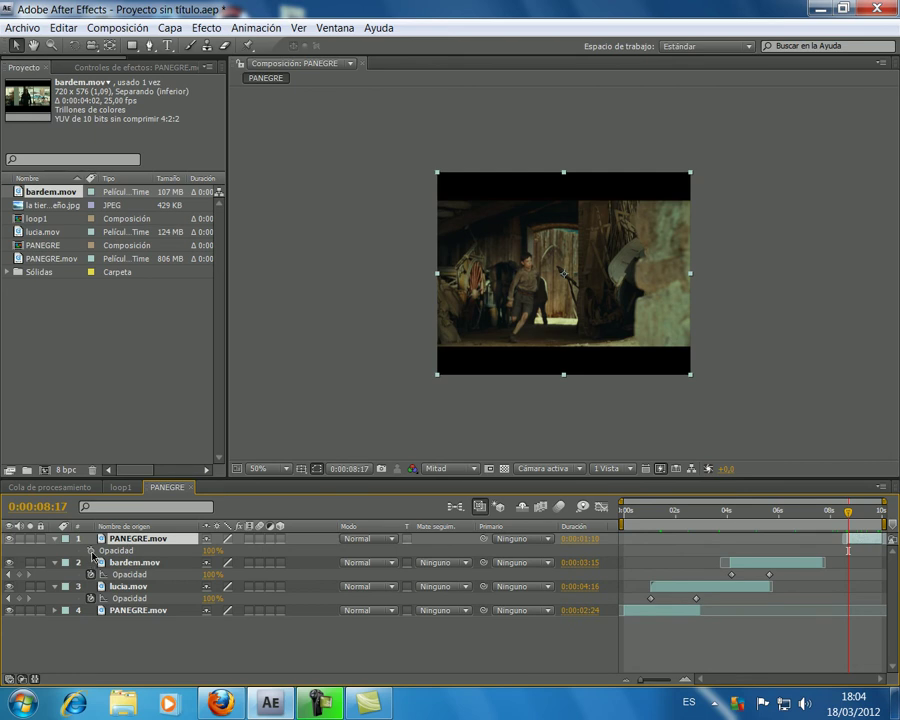
{"action": "left_click", "coordinate": [90, 550]}
{"action": "left_click_drag", "start_coordinate": [214, 550], "coordinate": [128, 550]}
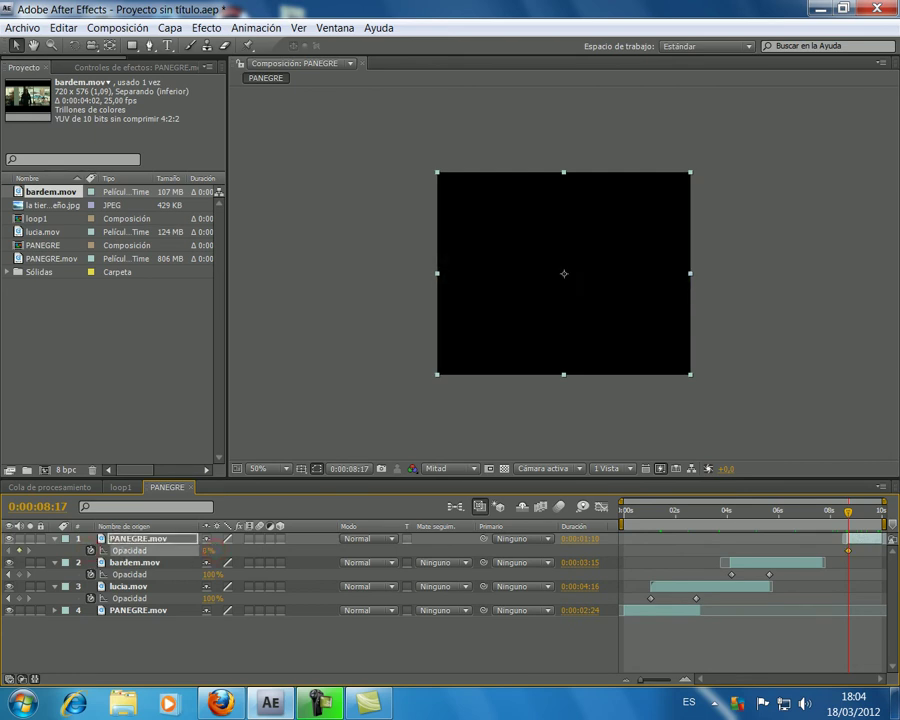
{"action": "left_click_drag", "start_coordinate": [851, 514], "coordinate": [875, 518]}
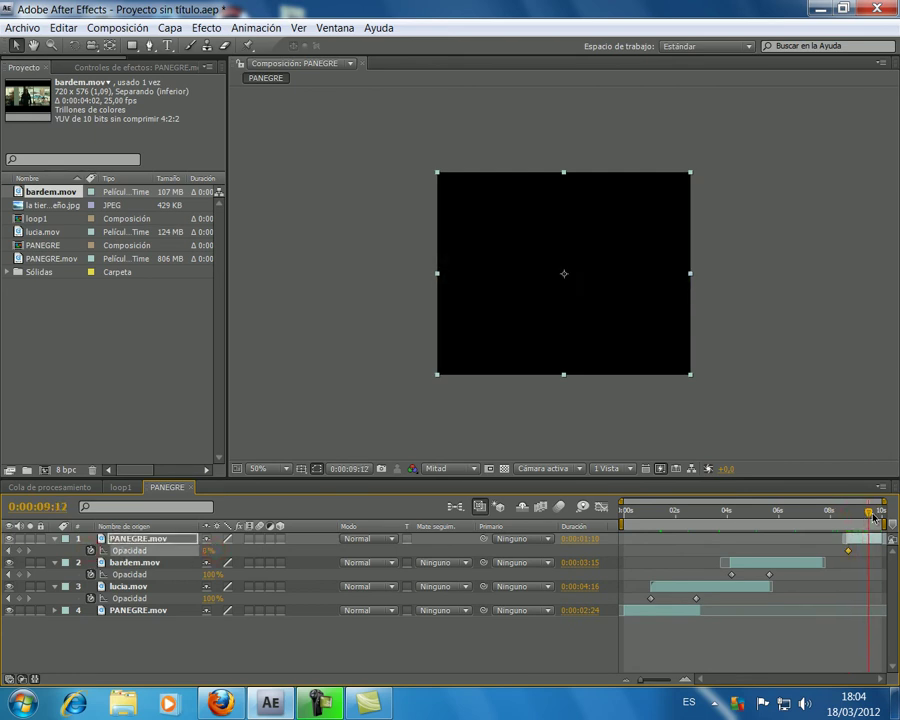
{"action": "left_click_drag", "start_coordinate": [206, 555], "coordinate": [519, 546]}
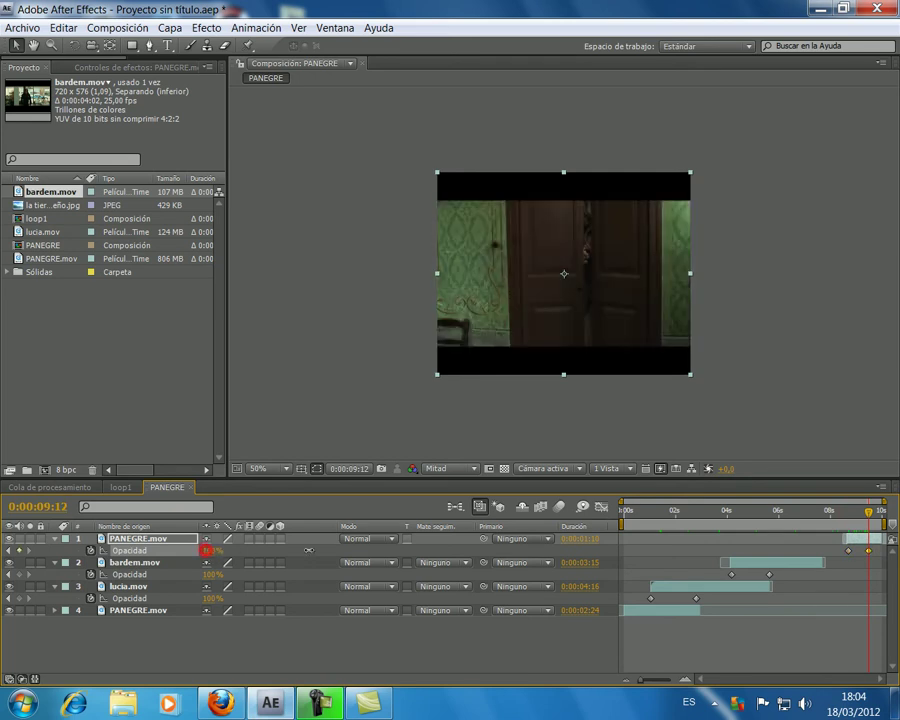
- Shift bardem.mov to start at about 6 s and lucia.mov at about 3 s, and extend the bottom PANEGRE.mov layer to 5 s
{"action": "left_click_drag", "start_coordinate": [806, 566], "coordinate": [855, 567]}
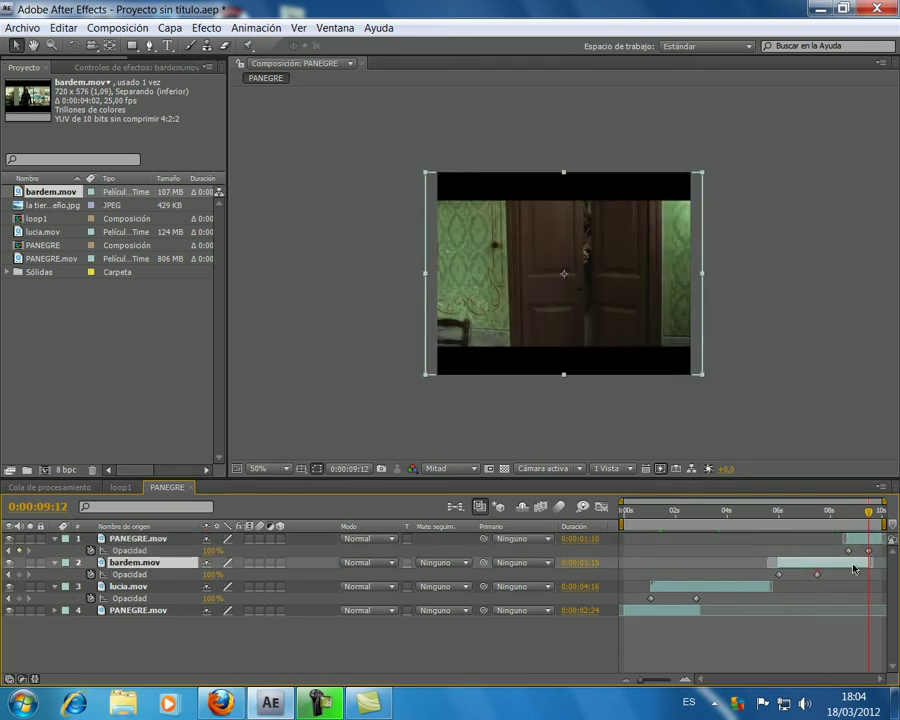
{"action": "left_click_drag", "start_coordinate": [752, 590], "coordinate": [802, 590]}
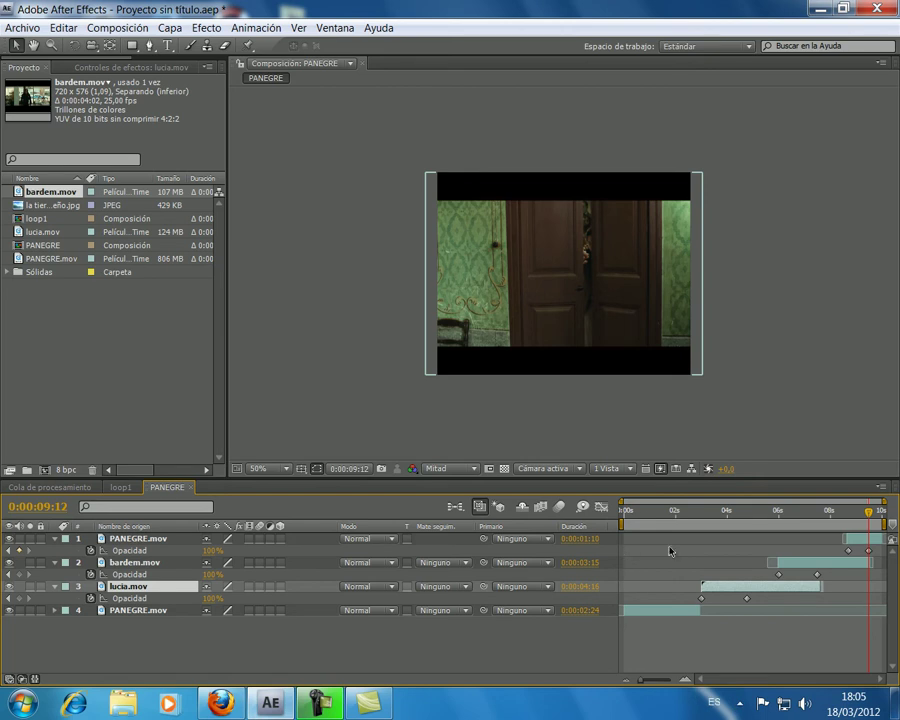
{"action": "left_click_drag", "start_coordinate": [700, 614], "coordinate": [747, 610]}
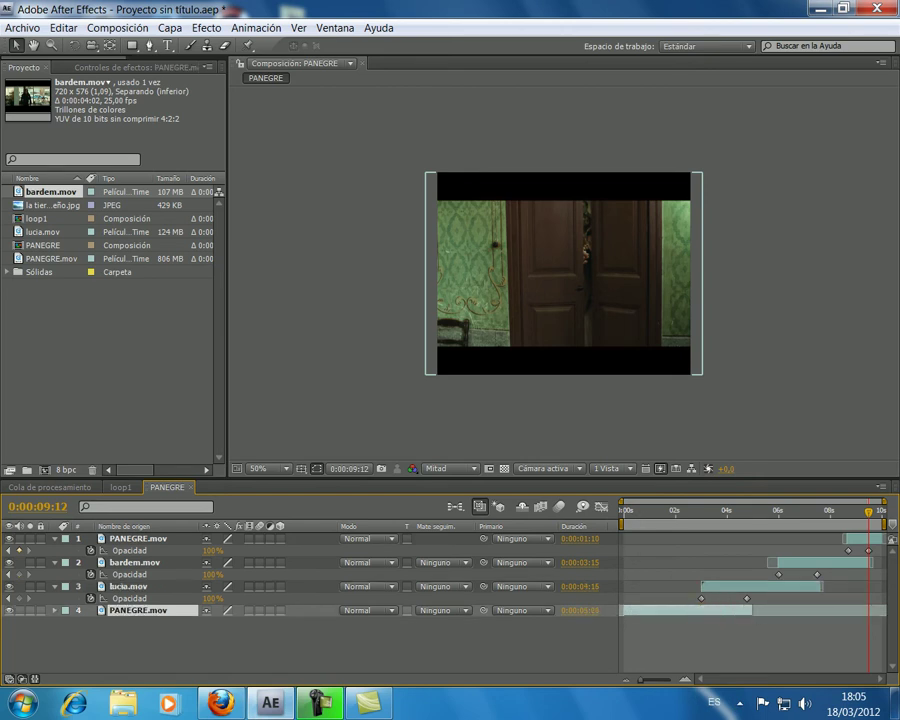
- Run a RAM preview of the PANEGRE composition to check the looping sequence and its fades
{"action": "left_click", "coordinate": [874, 513]}
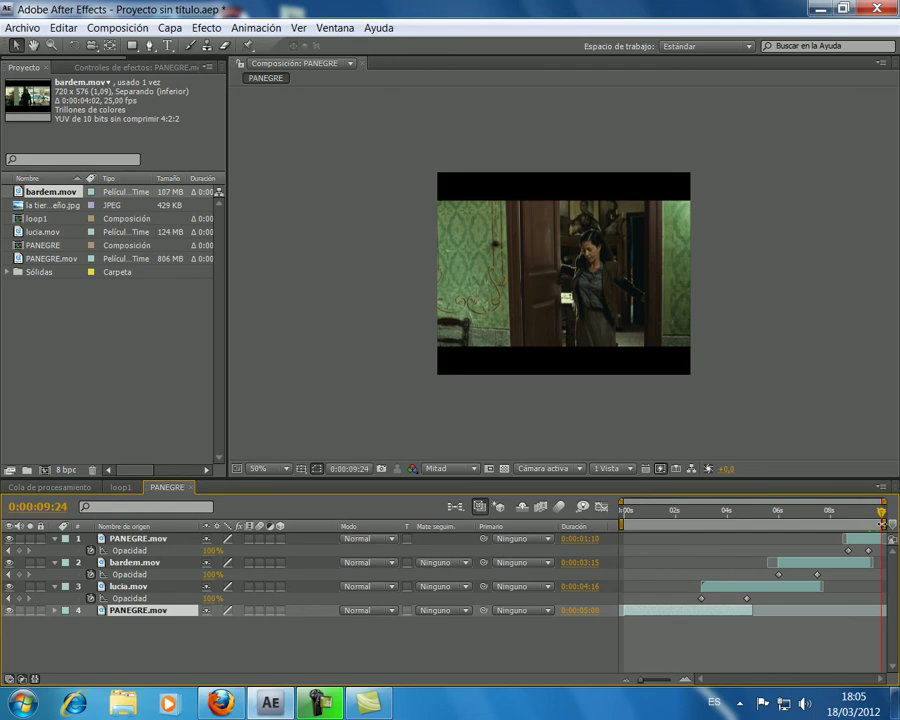
{"action": "key", "text": "KP_0"}
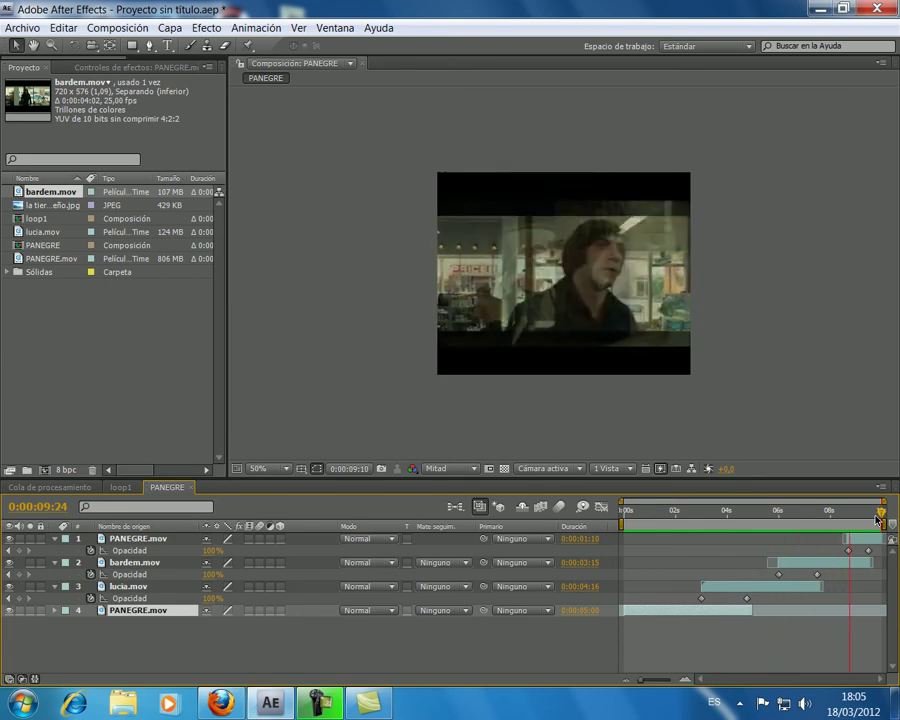
{"action": "key", "text": "space"}
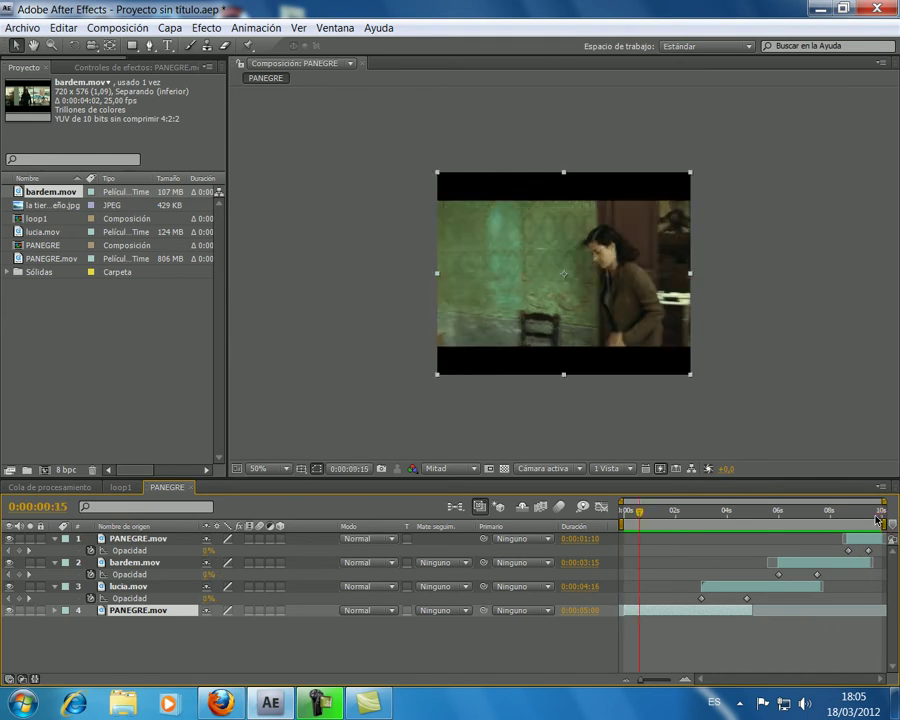
- Rename the PANEGRE composition as "loop cine"
{"action": "left_click", "coordinate": [66, 245]}
{"action": "key", "text": "Return"}
{"action": "key", "text": "BackSpace"}
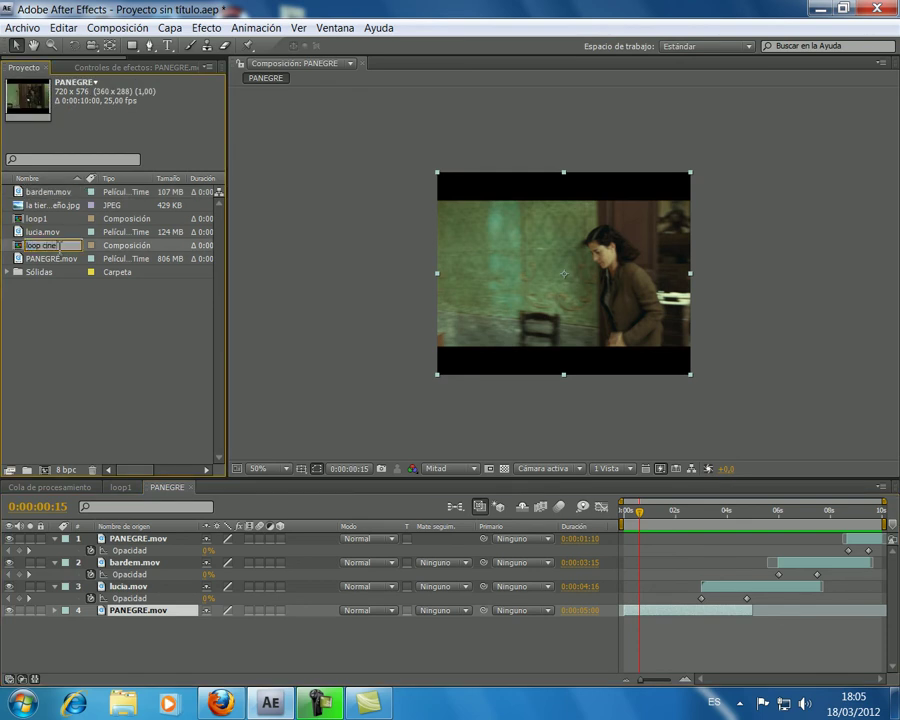
{"action": "key", "text": "Return"}
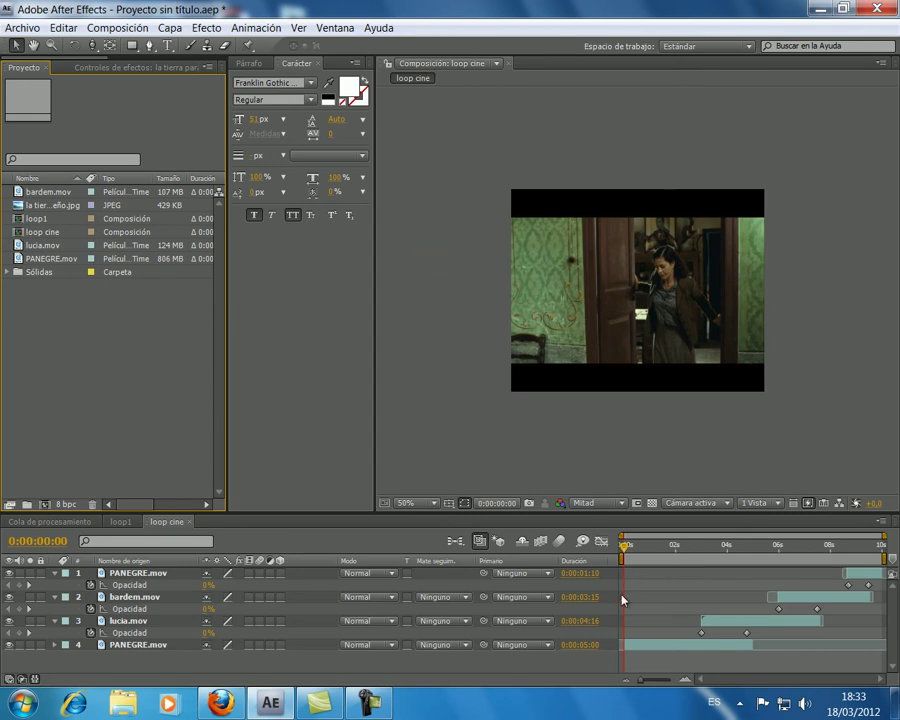
- Create a composition named "flecha loop", keeping the 1050 x 576 px square-pixel widescreen PAL preset and the 10-second duration
{"action": "left_click", "coordinate": [618, 400]}
{"action": "left_click", "coordinate": [118, 27]}
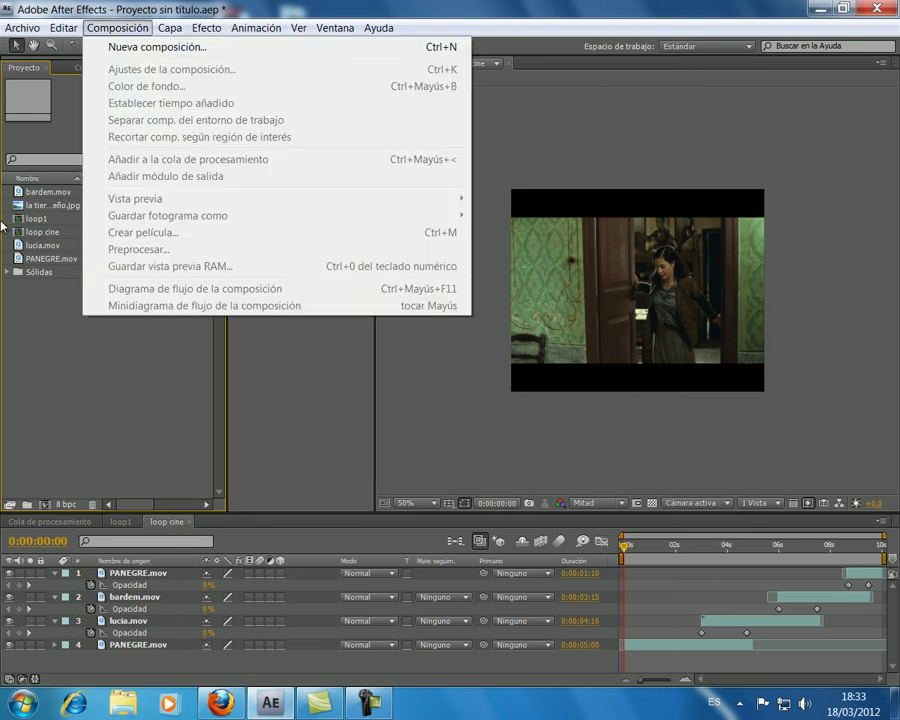
{"action": "left_click", "coordinate": [150, 46]}
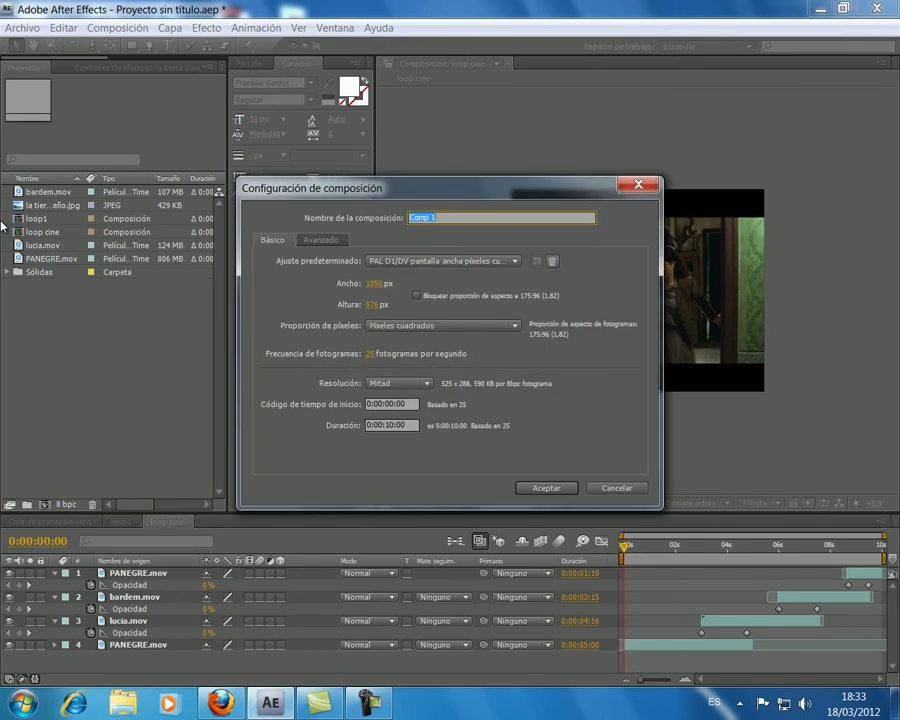
{"action": "type", "text": "flecha p"}
{"action": "key", "text": "BackSpace"}
{"action": "key", "text": "BackSpace"}
{"action": "type", "text": "loop"}
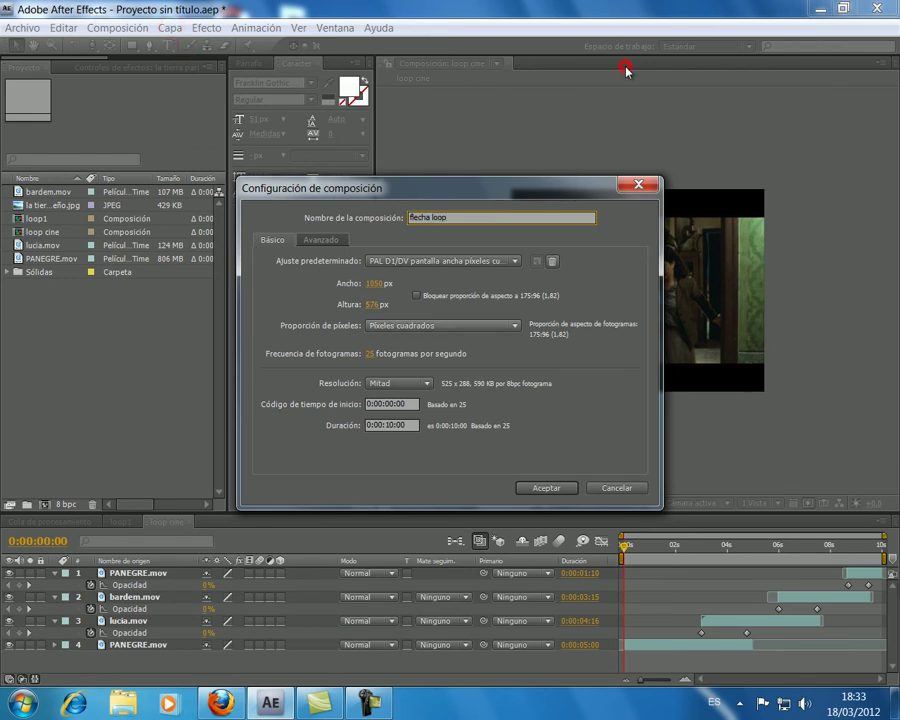
{"action": "left_click", "coordinate": [447, 440]}
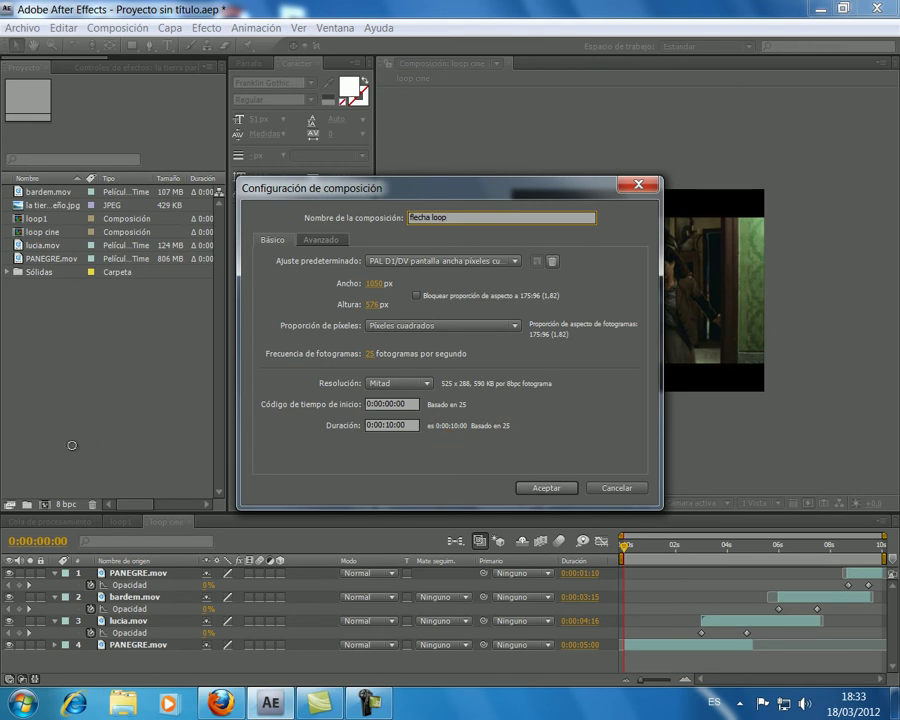
{"action": "key", "text": "Return"}
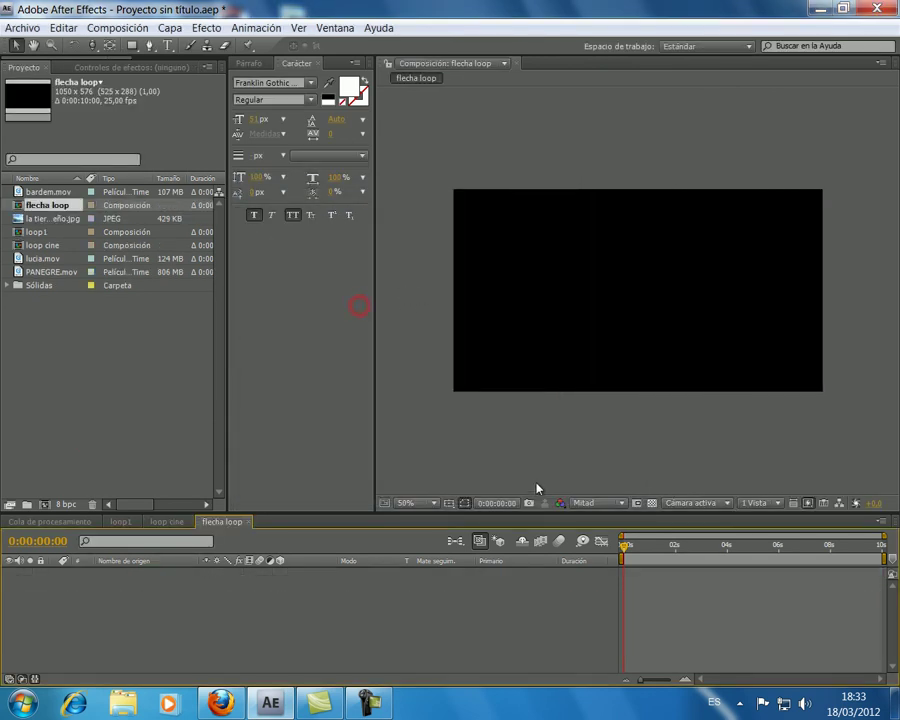
- Add a dark red solid layer filling the flecha loop composition
{"action": "left_click", "coordinate": [170, 28]}
{"action": "mouse_move", "coordinate": [195, 47]}
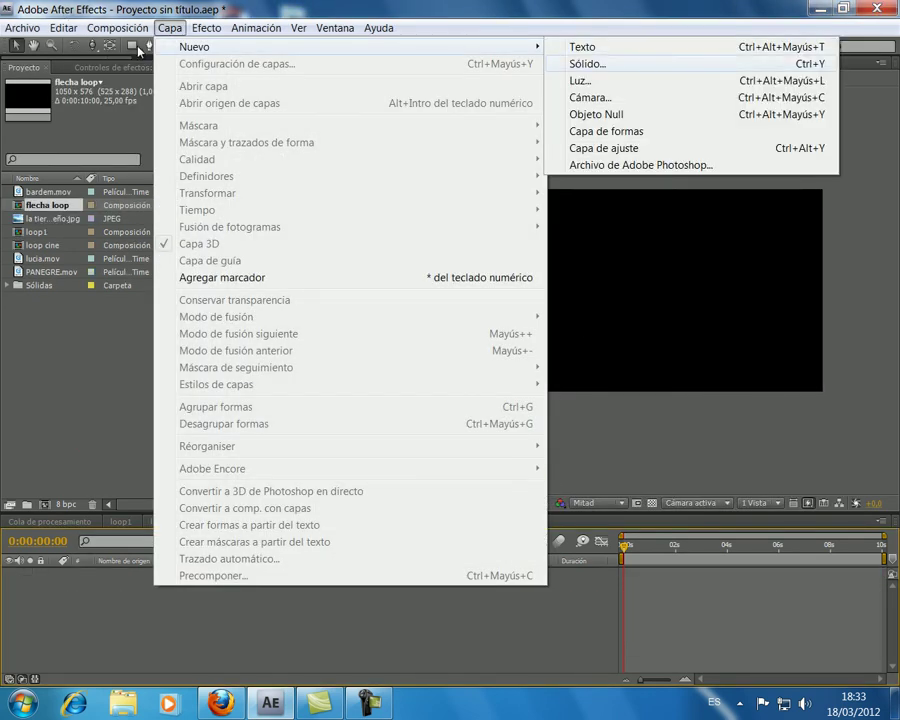
{"action": "left_click", "coordinate": [587, 63]}
{"action": "key", "text": "Return"}
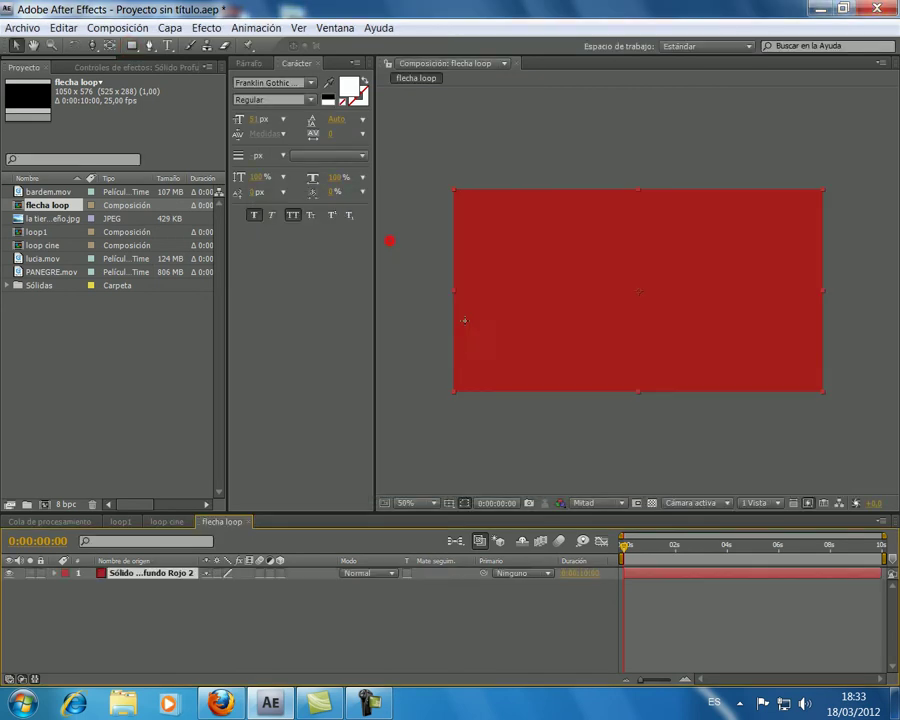
- Draw two rectangular masks on the red solid: a horizontal arrow shaft from the left edge and a taller block overlapping its right end
{"action": "key", "text": "q"}
{"action": "left_click_drag", "start_coordinate": [454, 250], "coordinate": [712, 340]}
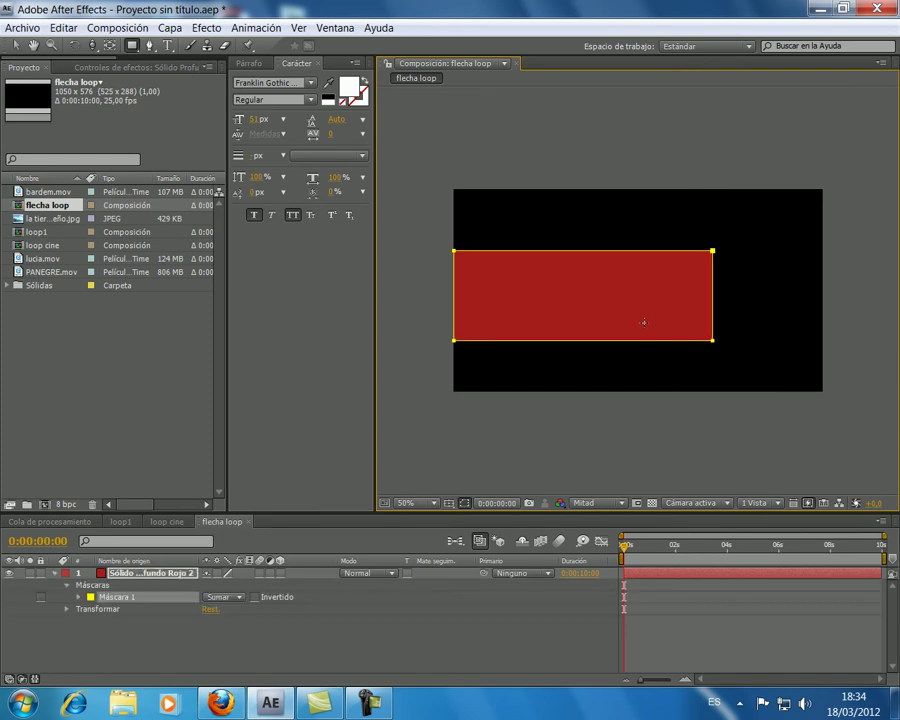
{"action": "left_click_drag", "start_coordinate": [620, 197], "coordinate": [730, 344]}
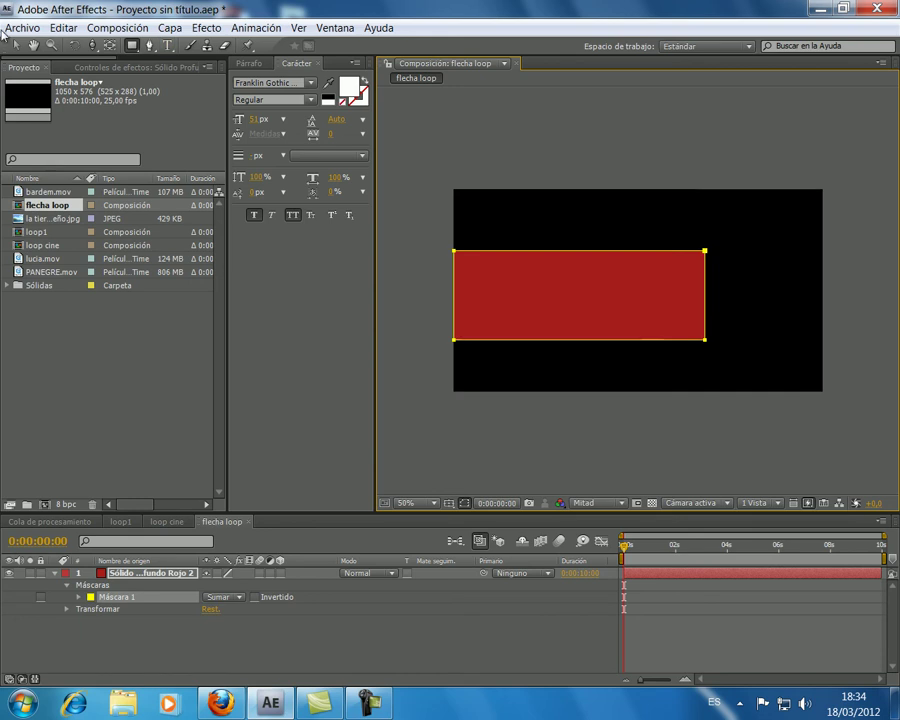
- Delete the upper-right vertex of the tall mask to turn it into a triangle
{"action": "left_click", "coordinate": [149, 45]}
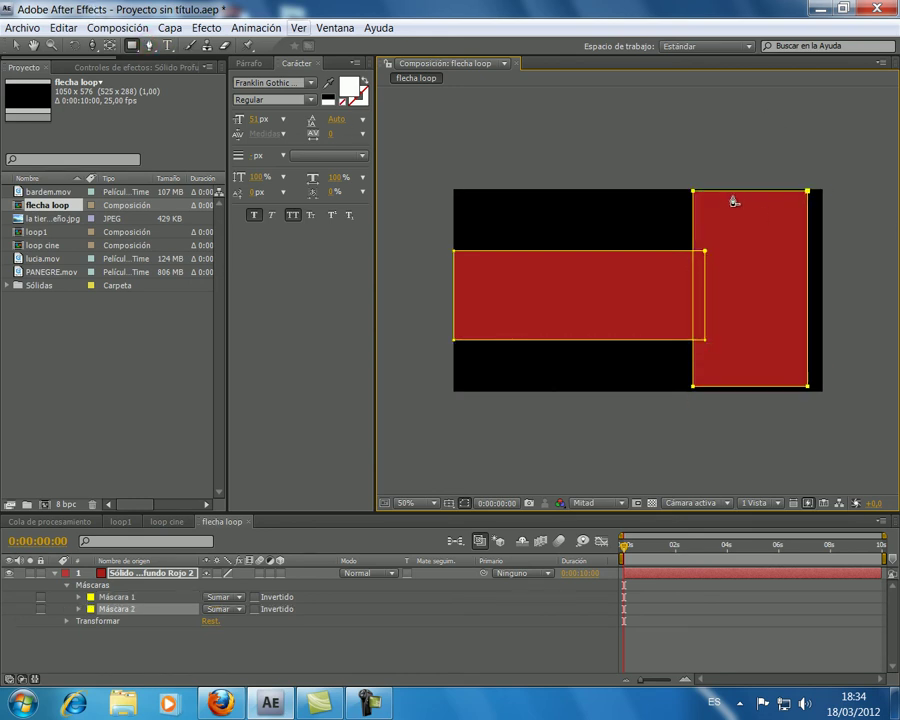
{"action": "left_click", "coordinate": [16, 45]}
{"action": "key", "text": "Delete"}
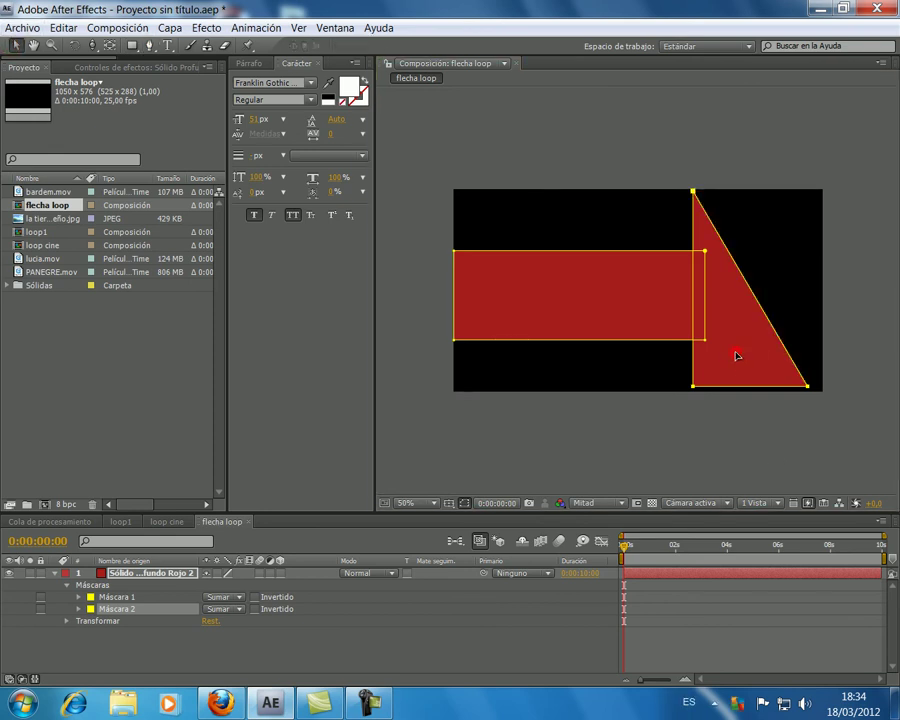
{"action": "left_click", "coordinate": [733, 357]}
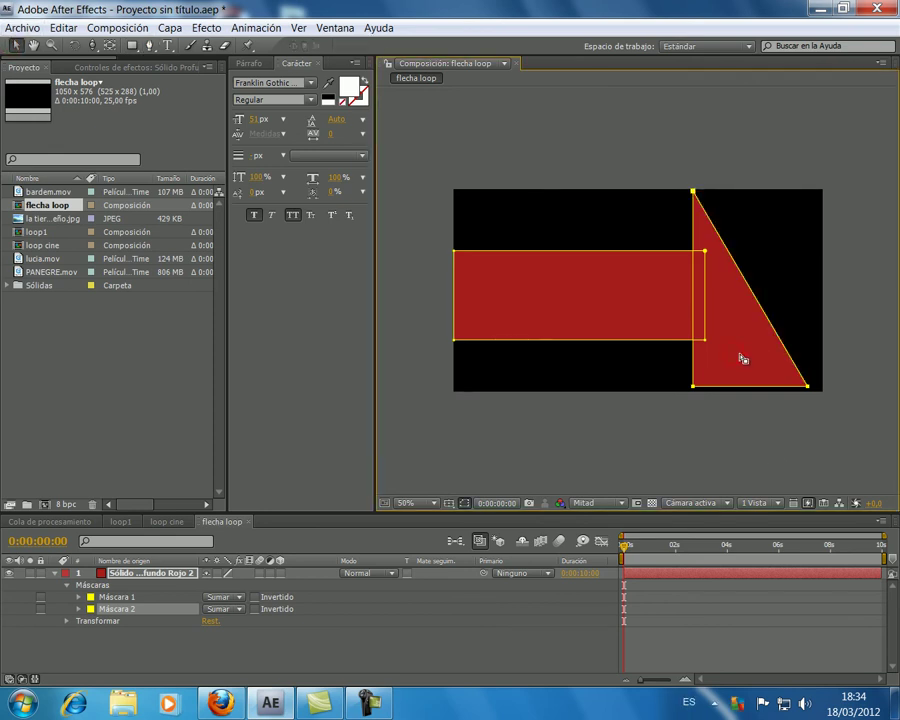
{"action": "key", "text": "ctrl+z"}
{"action": "key", "text": "ctrl+z"}
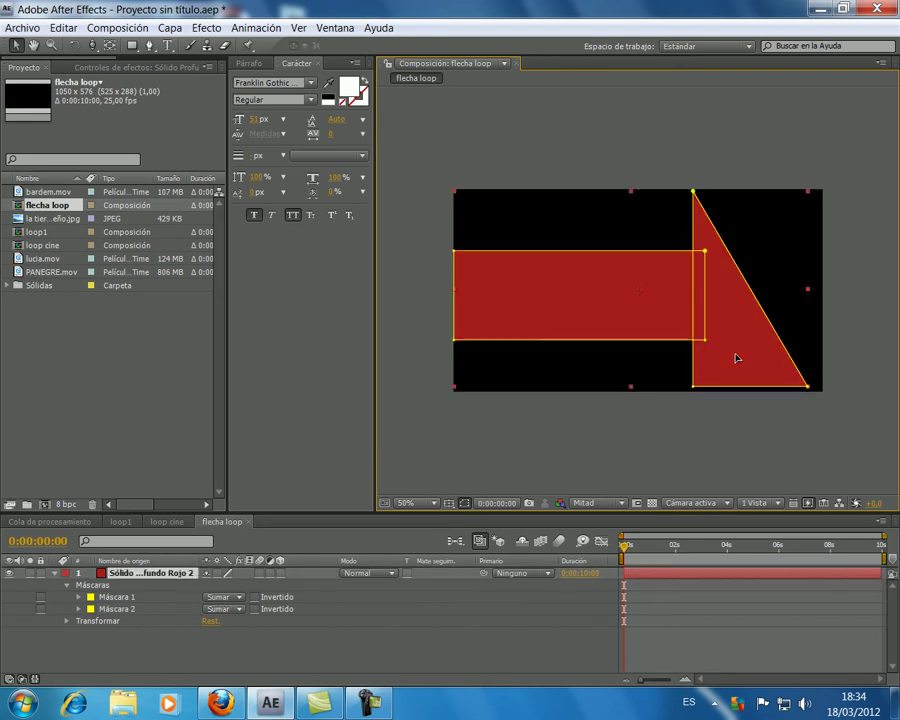
{"action": "key", "text": "ctrl+z"}
- Raise the triangular mask's lower-right vertex to about the shaft's mid-height, forming a right-pointing arrowhead
{"action": "key", "text": "shift+Up"}
{"action": "key", "text": "shift+Up"}
{"action": "key", "text": "shift+Up"}
{"action": "key", "text": "shift+Up"}
{"action": "key", "text": "shift+Up"}
{"action": "key", "text": "shift+Up"}
{"action": "key", "text": "shift+Up"}
{"action": "key", "text": "shift+Up"}
{"action": "key", "text": "shift+Up"}
{"action": "key", "text": "shift+Up"}
{"action": "key", "text": "shift+Up"}
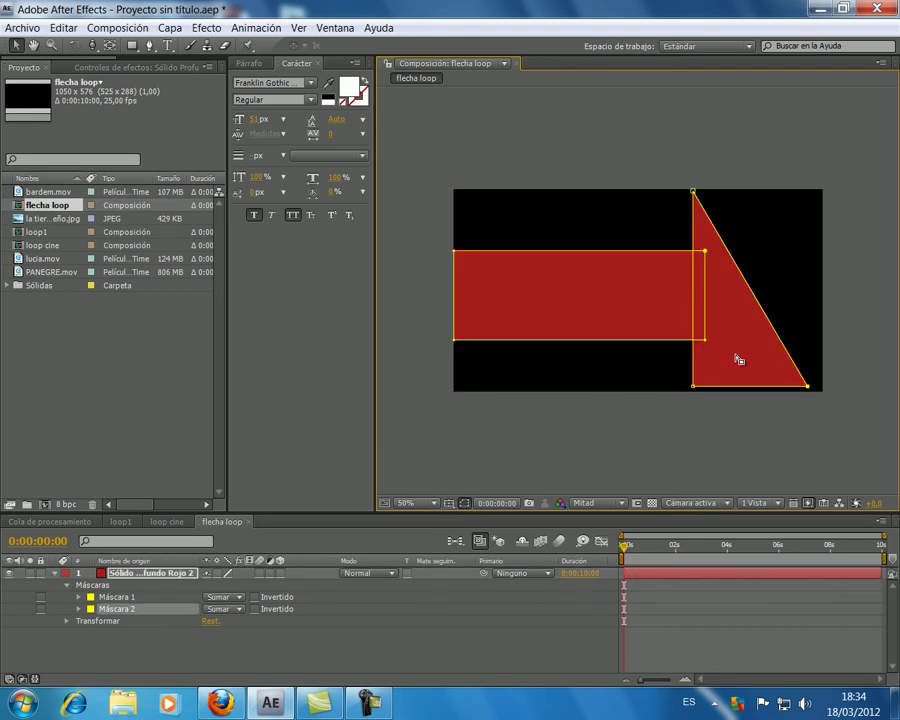
{"action": "key", "text": "shift+Up"}
{"action": "key", "text": "shift+Up"}
{"action": "key", "text": "shift+Up"}
{"action": "key", "text": "shift+Up"}
{"action": "key", "text": "shift+Up"}
{"action": "key", "text": "shift+Up"}
{"action": "key", "text": "shift+Up"}
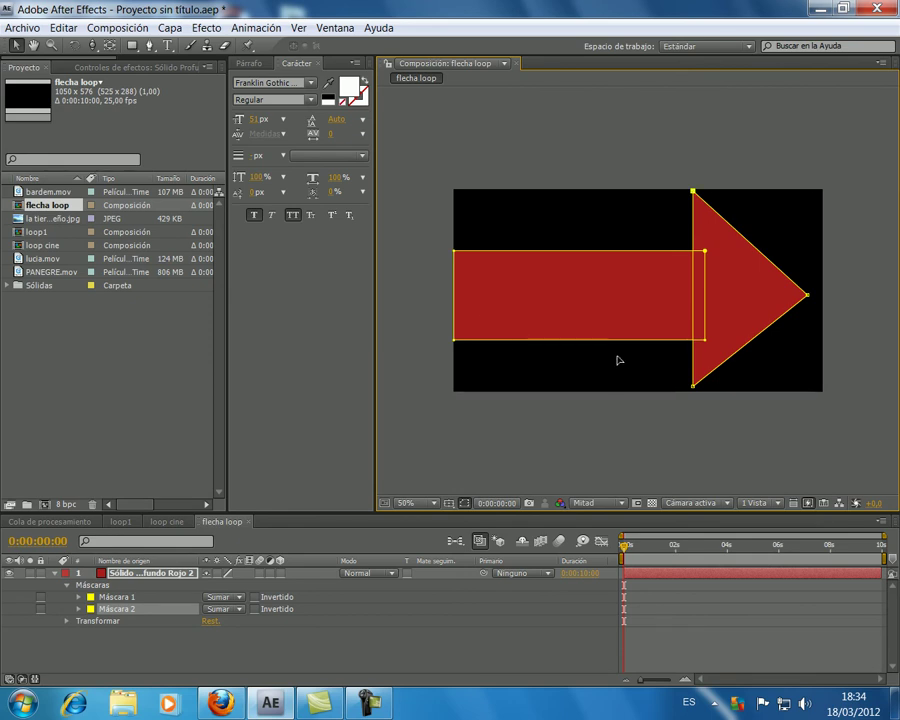
- Lower the arrowhead mask's upper-left vertex slightly so the head is symmetrical about the shaft
{"action": "key", "text": "Down"}
{"action": "key", "text": "Down"}
{"action": "key", "text": "Down"}
{"action": "key", "text": "Down"}
{"action": "key", "text": "Down"}
{"action": "key", "text": "Down"}
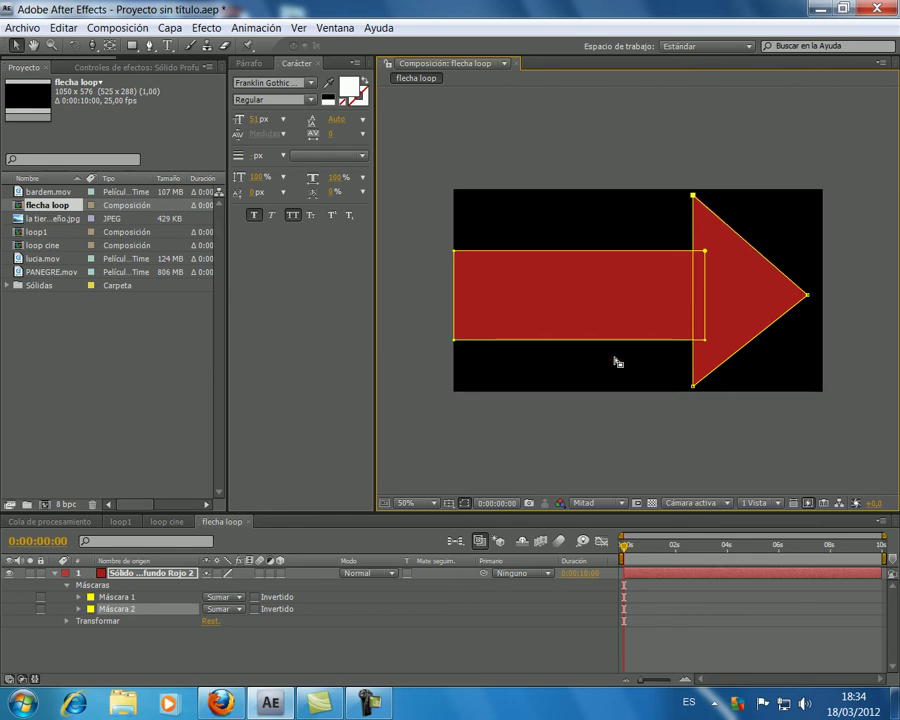
{"action": "key", "text": "Down"}
{"action": "key", "text": "Down"}
{"action": "key", "text": "Down"}
{"action": "key", "text": "Down"}
{"action": "key", "text": "Down"}
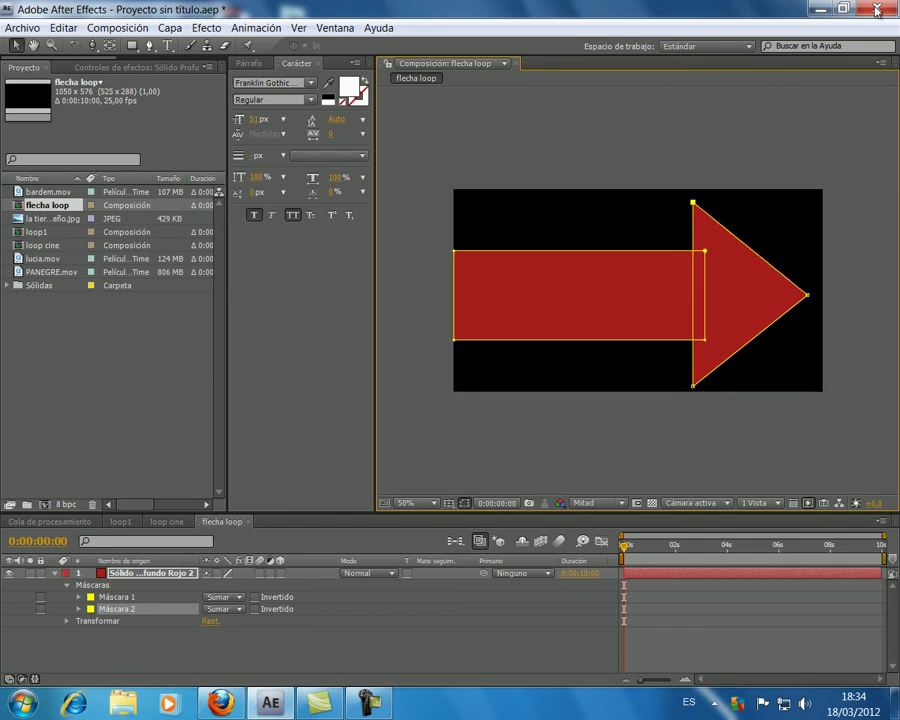
{"action": "left_click", "coordinate": [603, 205]}
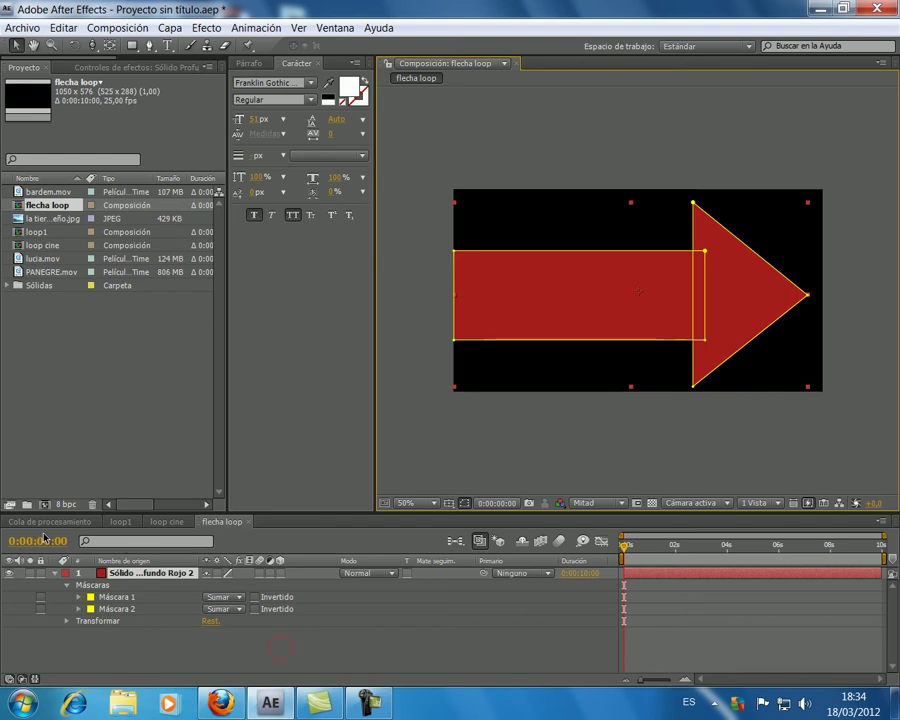
- Collapse the red solid's properties and rename the layer as flecha
{"action": "key", "text": "ctrl+grave"}
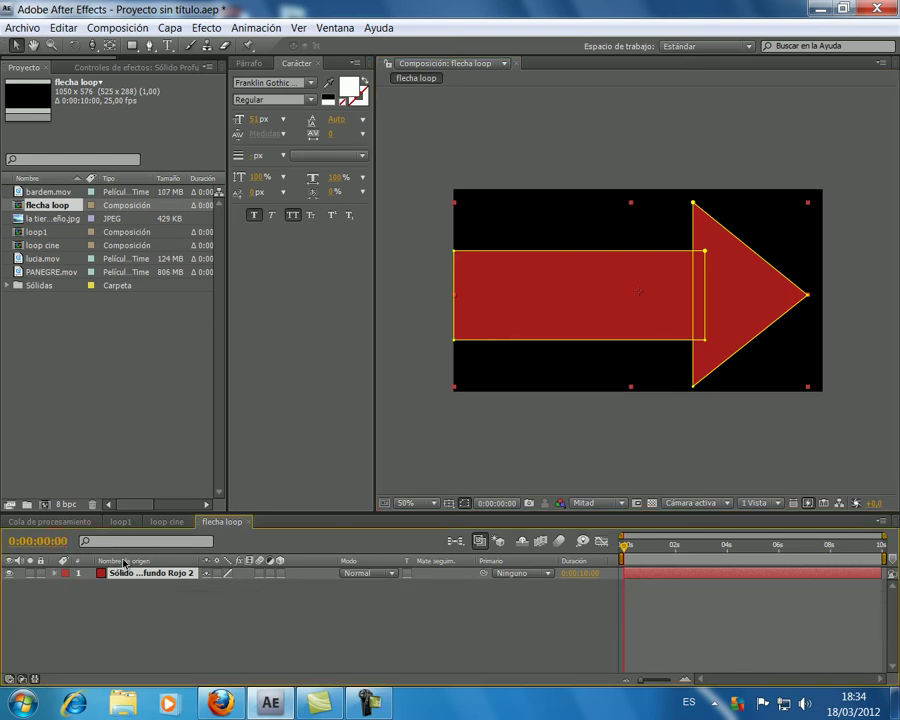
{"action": "key", "text": "Return"}
{"action": "type", "text": "flecha"}
{"action": "key", "text": "Return"}
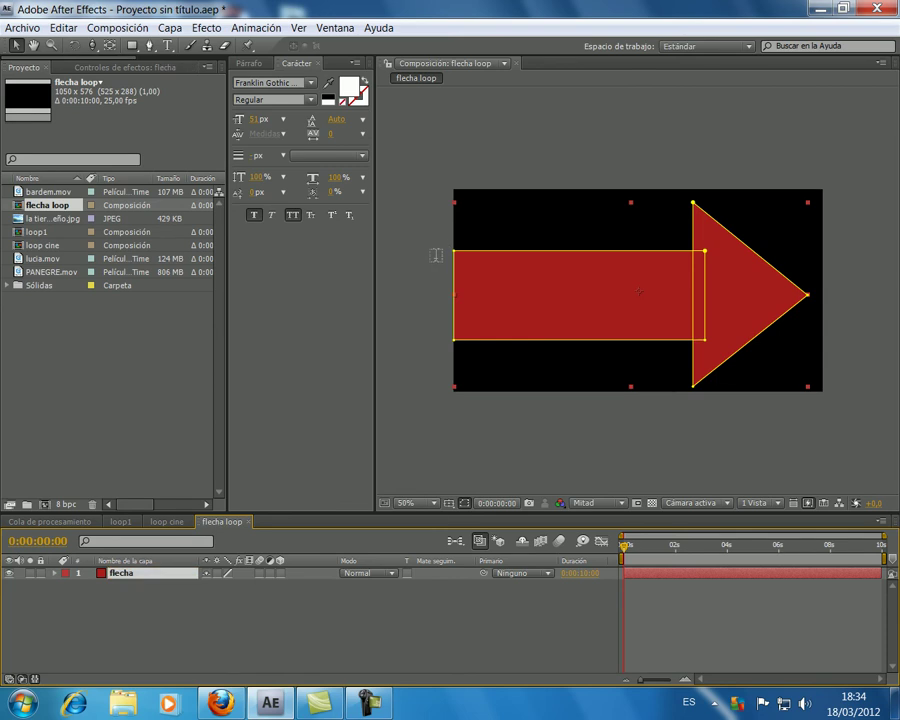
- Add a white GALA 2012 text layer and place it in the upper part of the arrow's shaft
{"action": "left_click", "coordinate": [434, 241]}
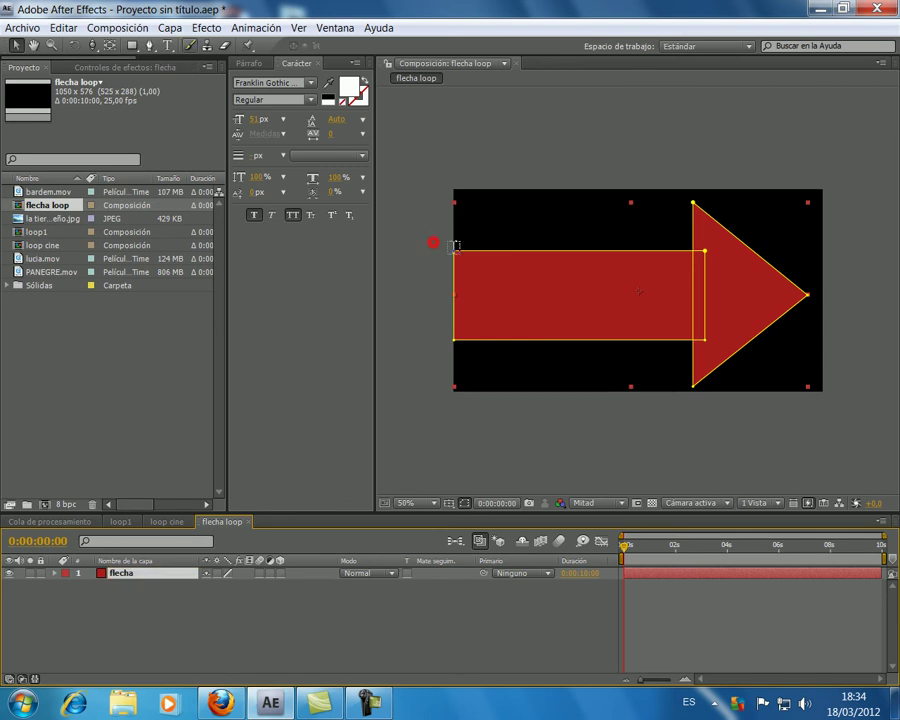
{"action": "left_click", "coordinate": [523, 248]}
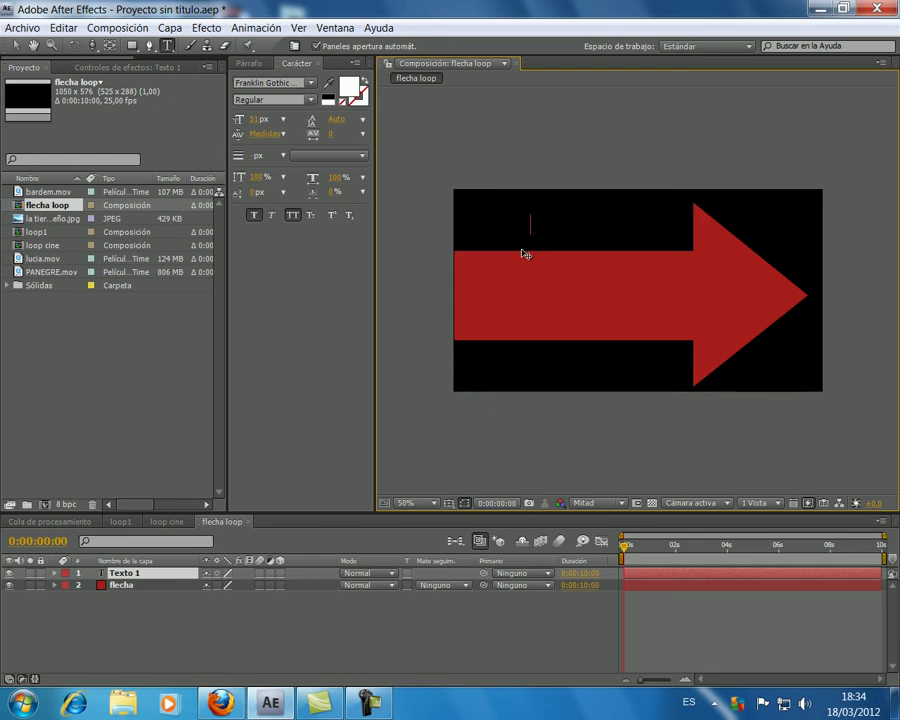
{"action": "type", "text": "GALA 2012"}
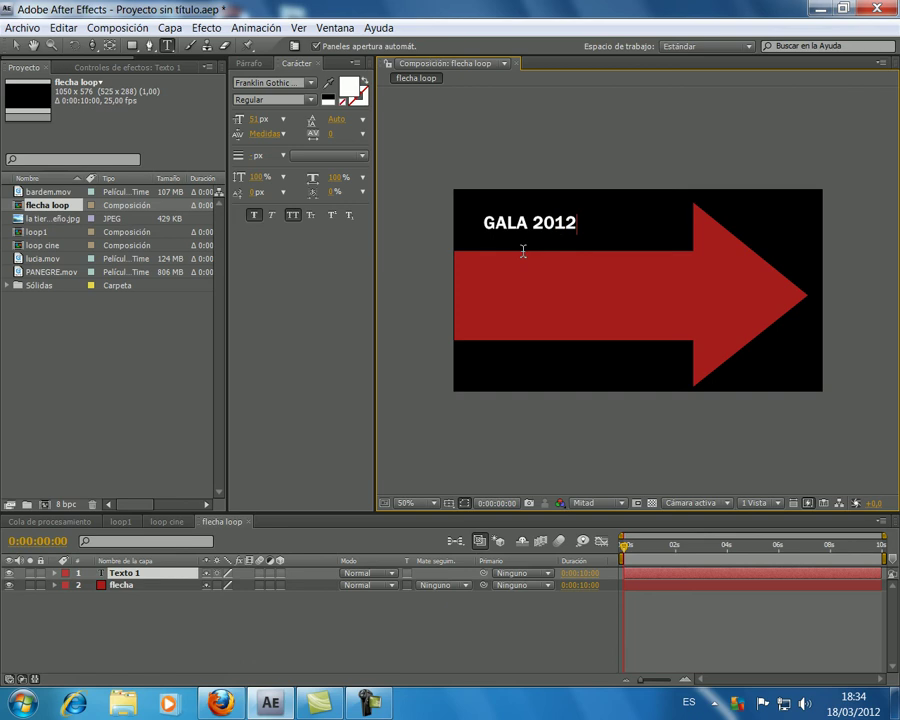
{"action": "left_click", "coordinate": [17, 46]}
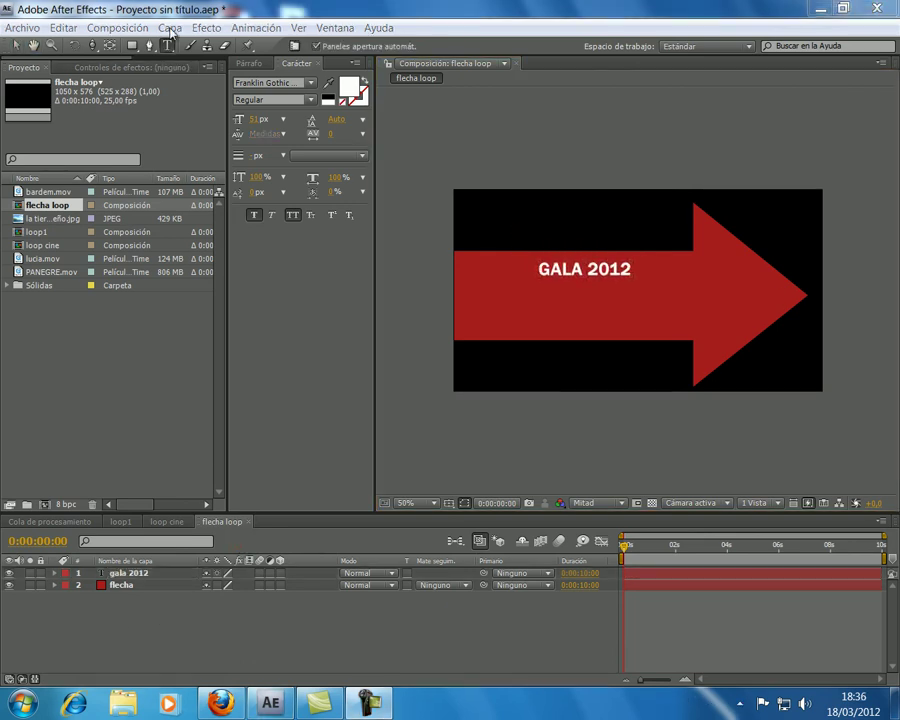
- Add a second white text layer reading ALUMNOS INSTITUTO
{"action": "left_click", "coordinate": [170, 30]}
{"action": "left_click", "coordinate": [191, 45]}
{"action": "left_click", "coordinate": [646, 72]}
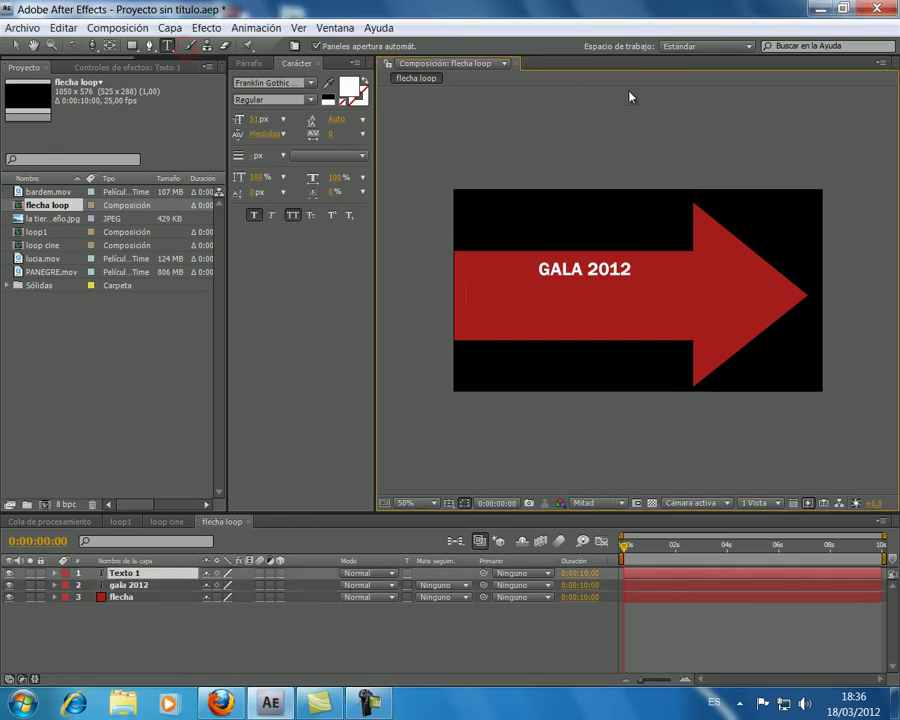
{"action": "type", "text": "ALUMNOS"}
{"action": "type", "text": " INSTIT"}
{"action": "type", "text": "UTO"}
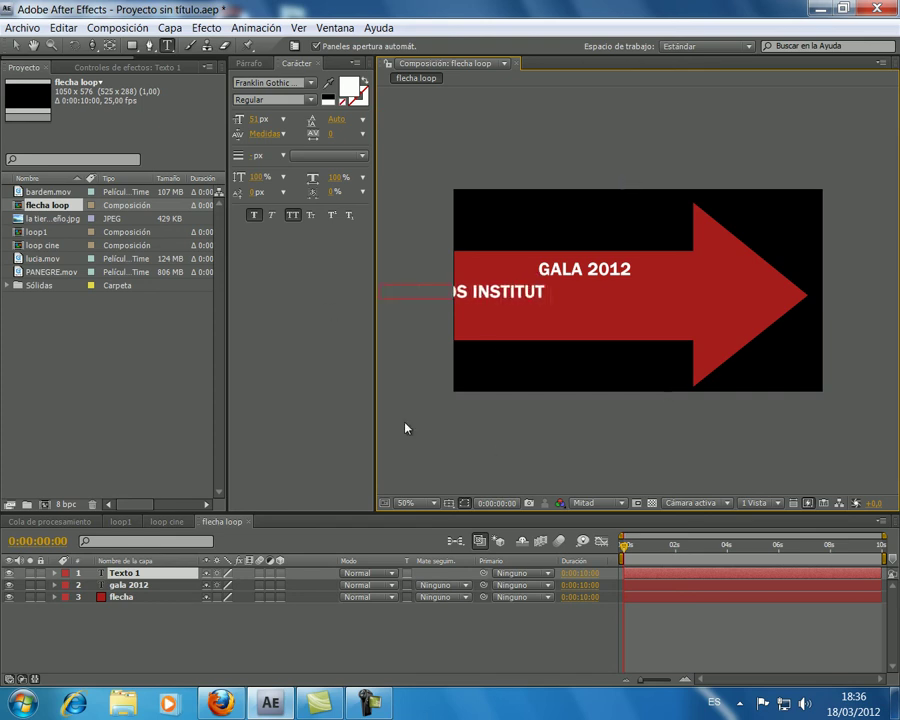
{"action": "left_click", "coordinate": [430, 368]}
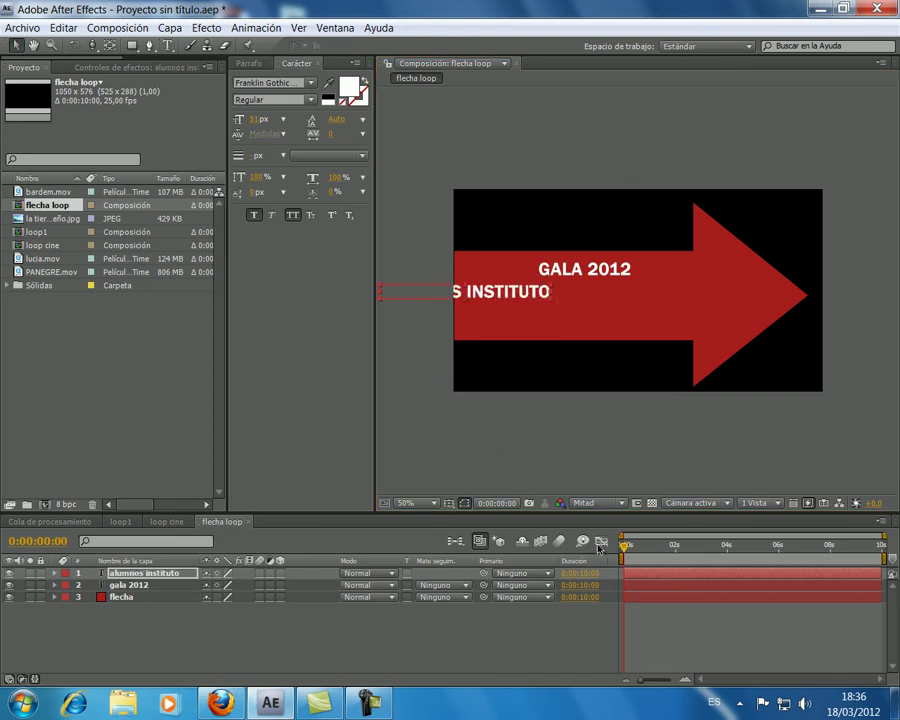
- Left-align the ALUMNOS INSTITUTO text and position it on the arrow's shaft directly beneath GALA 2012
{"action": "left_click_drag", "start_coordinate": [505, 293], "coordinate": [656, 337]}
{"action": "left_click", "coordinate": [249, 63]}
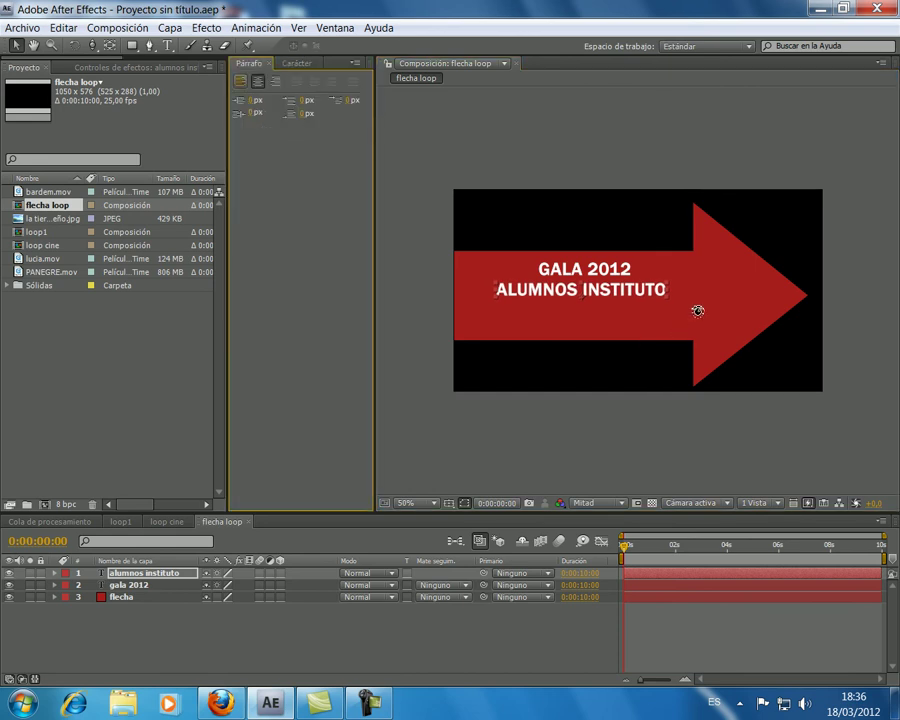
{"action": "left_click", "coordinate": [240, 81]}
{"action": "left_click_drag", "start_coordinate": [655, 354], "coordinate": [615, 343]}
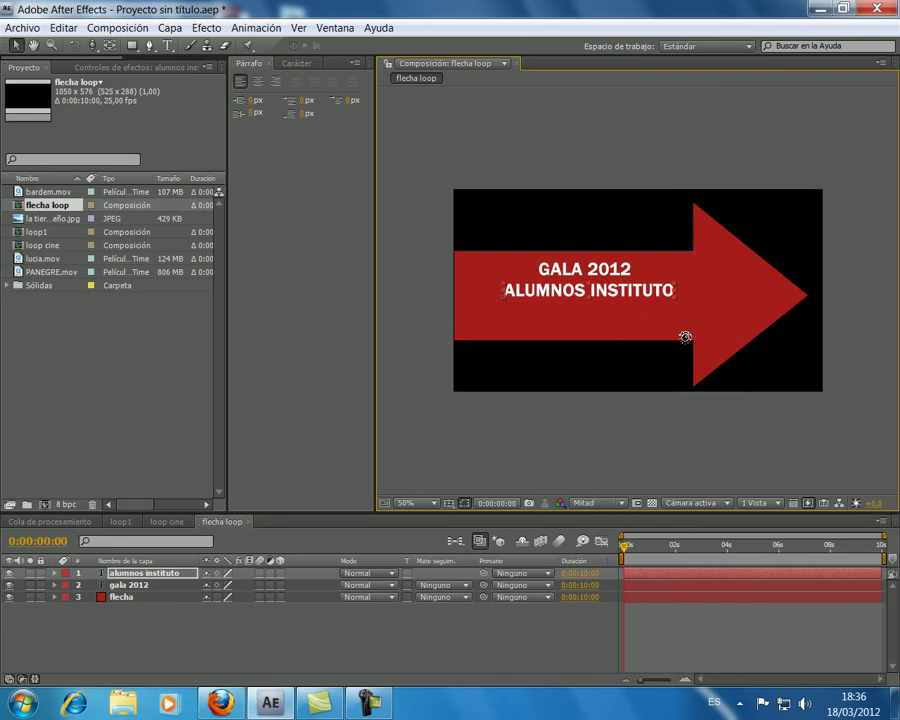
{"action": "key", "text": "ctrl+shift+a"}
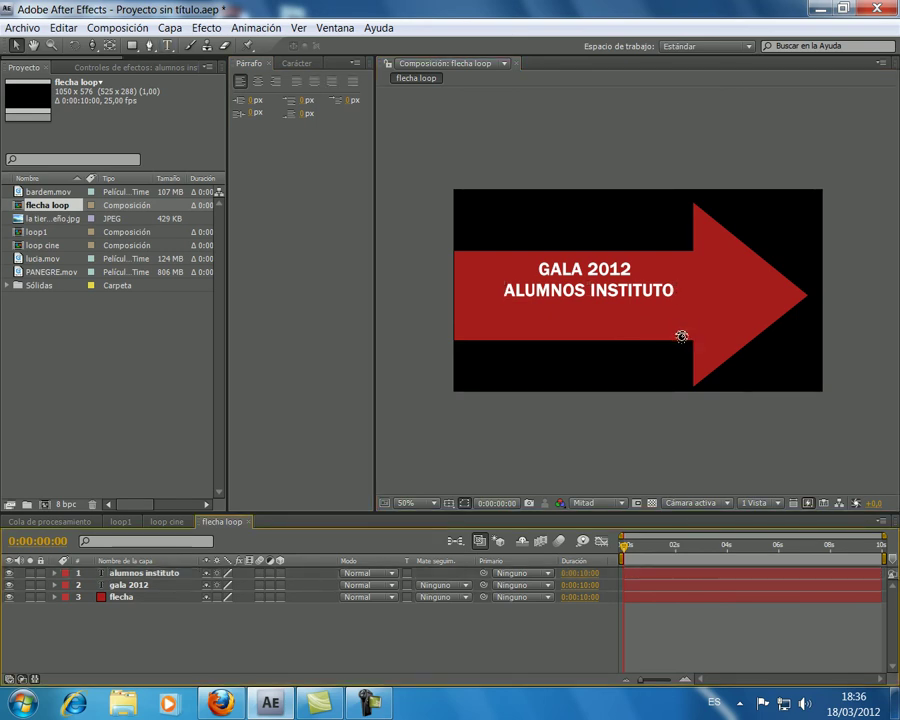
- Add a third text layer reading RADIO TELEVISIÓN ESPAÑOLA and arrange the three lines centred on the arrow
{"action": "key", "text": "ctrl+t"}
{"action": "left_click", "coordinate": [499, 322]}
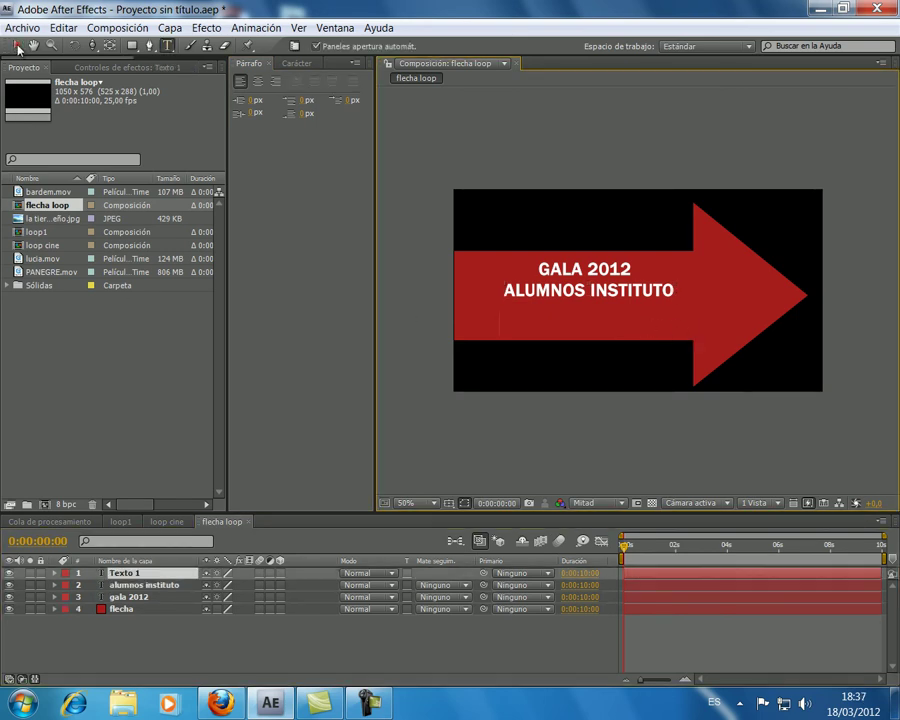
{"action": "type", "text": "RADIO TELEVISI"}
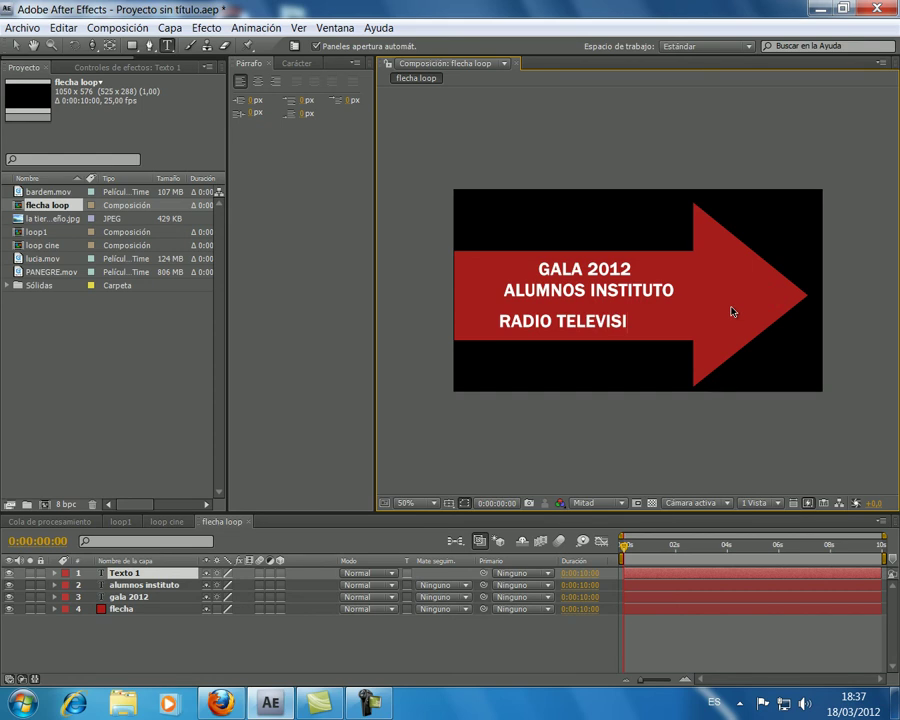
{"action": "type", "text": "ÓN ESPAÑOLA"}
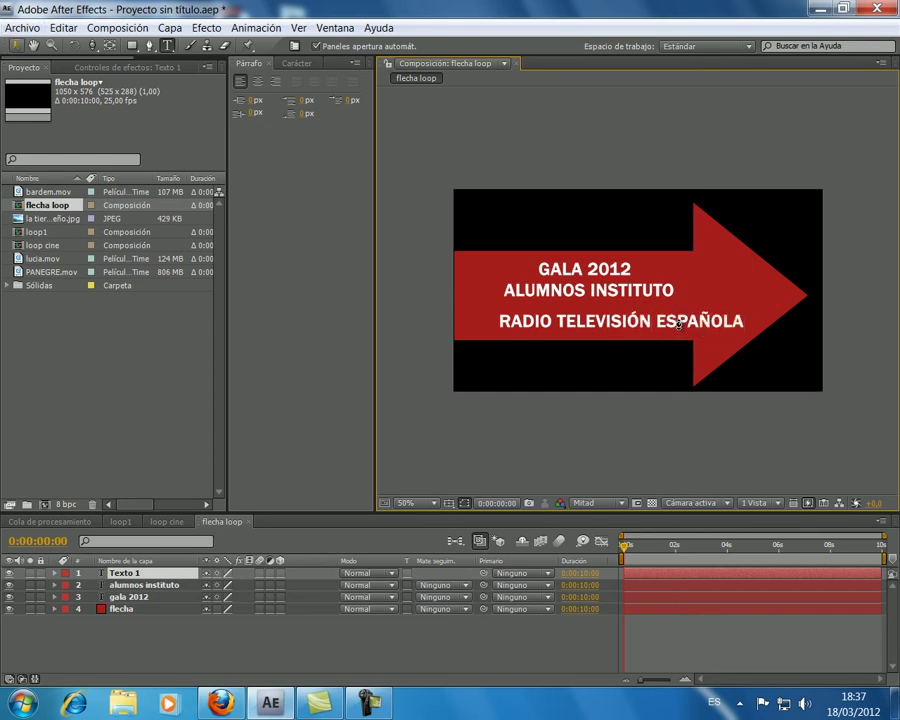
{"action": "key", "text": "KP_Enter"}
{"action": "mouse_move", "coordinate": [693, 333]}
{"action": "left_mouse_down"}
{"action": "mouse_move", "coordinate": [687, 323]}
{"action": "mouse_move", "coordinate": [665, 323]}
{"action": "mouse_move", "coordinate": [693, 327]}
{"action": "left_mouse_up"}
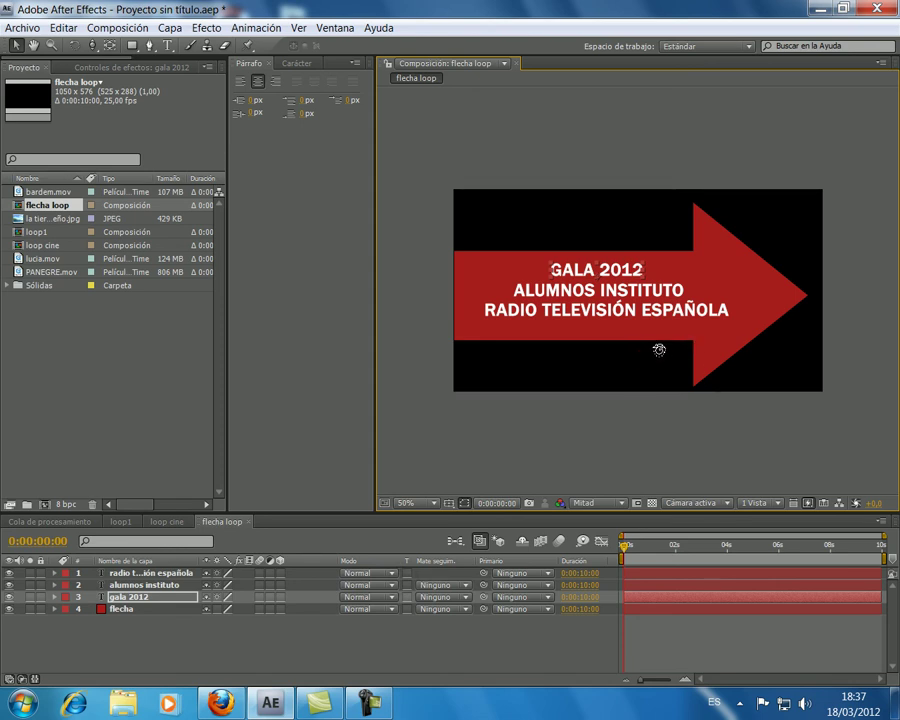
- Make all four layers 3D and parent the three text layers to the flecha layer
{"action": "left_click", "coordinate": [660, 310]}
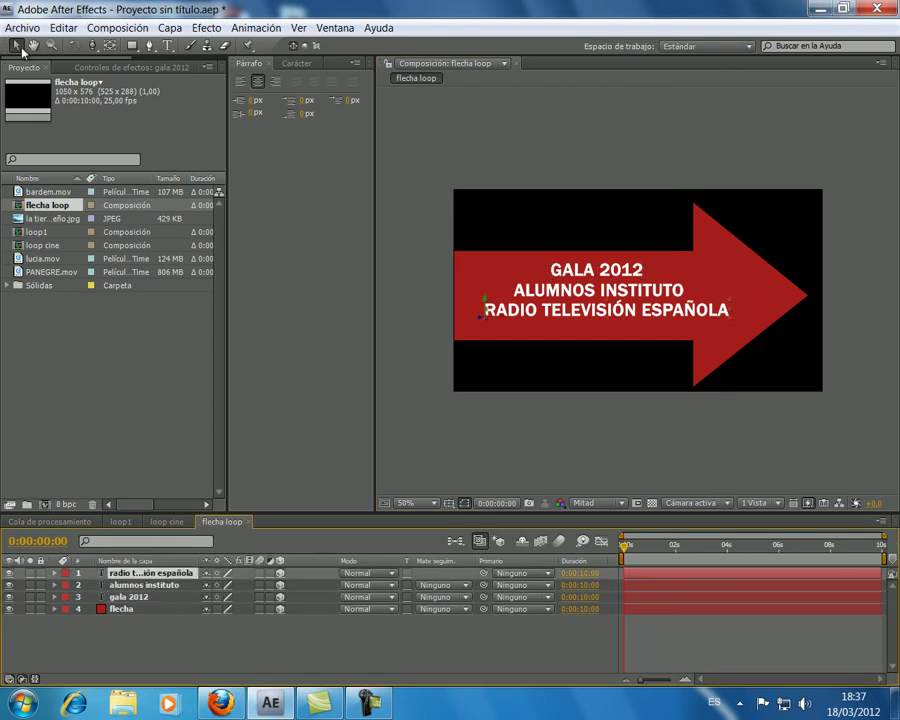
{"action": "key", "text": "ctrl+shift+Down"}
{"action": "key", "text": "ctrl+shift+Down"}
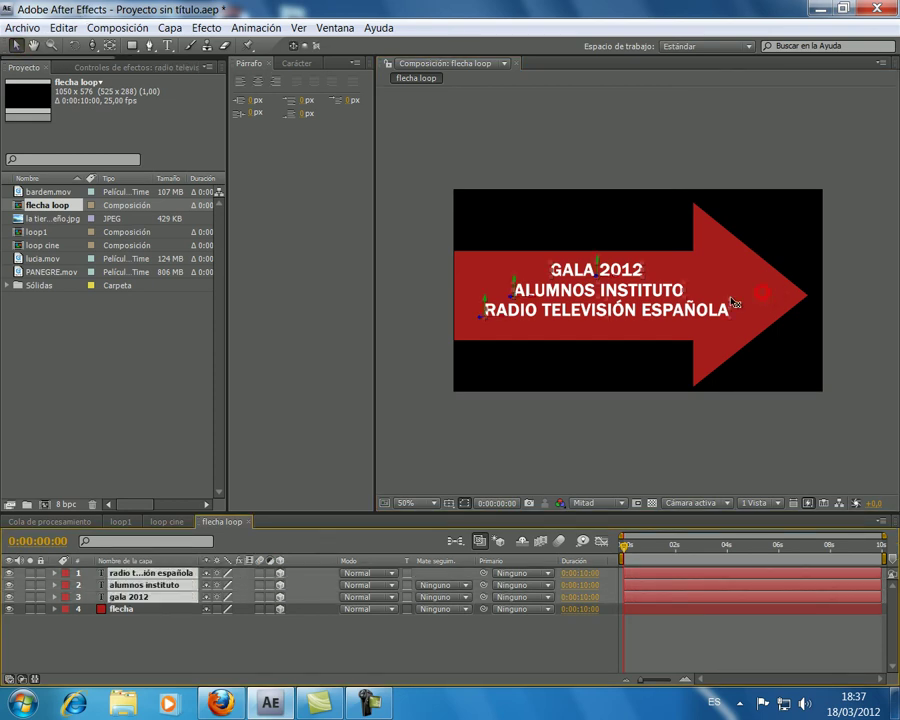
{"action": "left_click_drag", "start_coordinate": [483, 597], "coordinate": [120, 609]}
{"action": "key", "text": "ctrl+shift+a"}
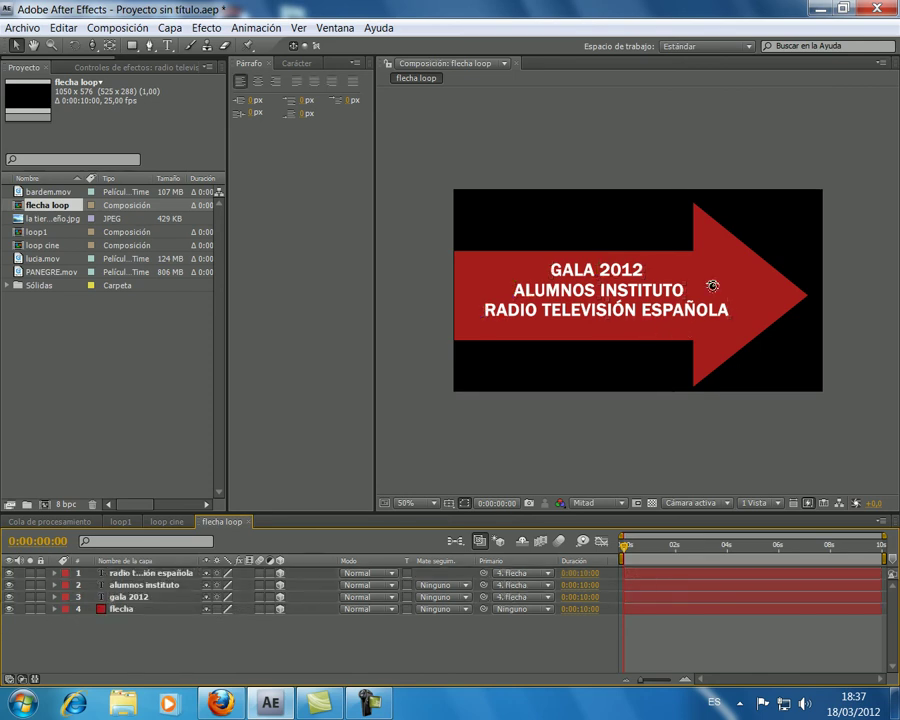
- Enlarge the GALA 2012 text until it is nearly as wide as the ALUMNOS INSTITUTO line
{"action": "key", "text": "KP_3"}
{"action": "left_click", "coordinate": [18, 47]}
{"action": "left_click_drag", "start_coordinate": [721, 297], "coordinate": [658, 316]}
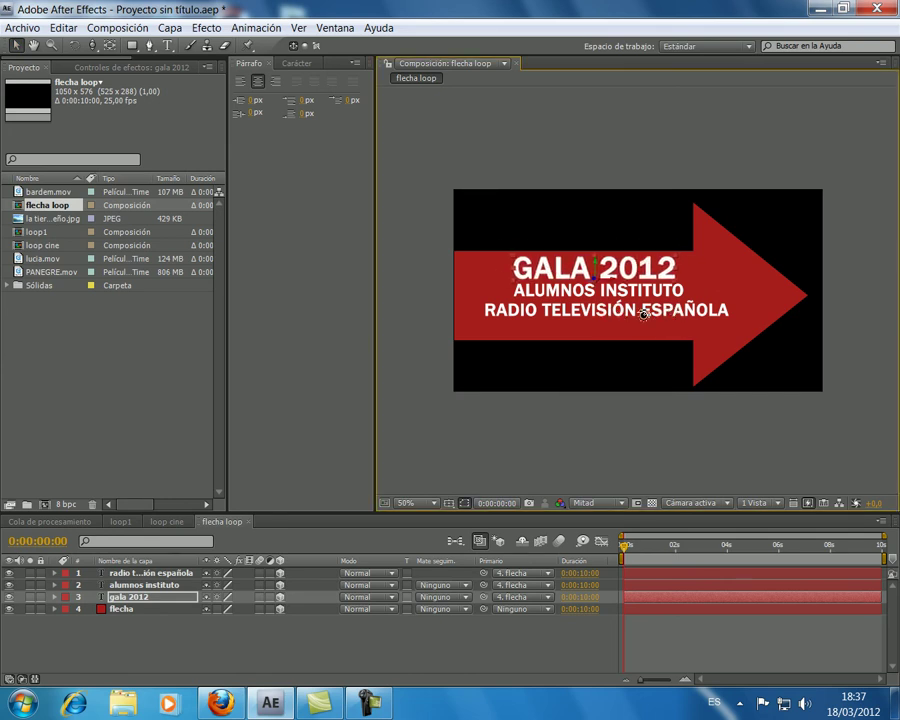
- Slightly enlarge the ALUMNOS INSTITUTO and RADIO TELEVISIÓN ESPAÑOLA lines, keeping them centred beneath GALA 2012
{"action": "key", "text": "ctrl+Up"}
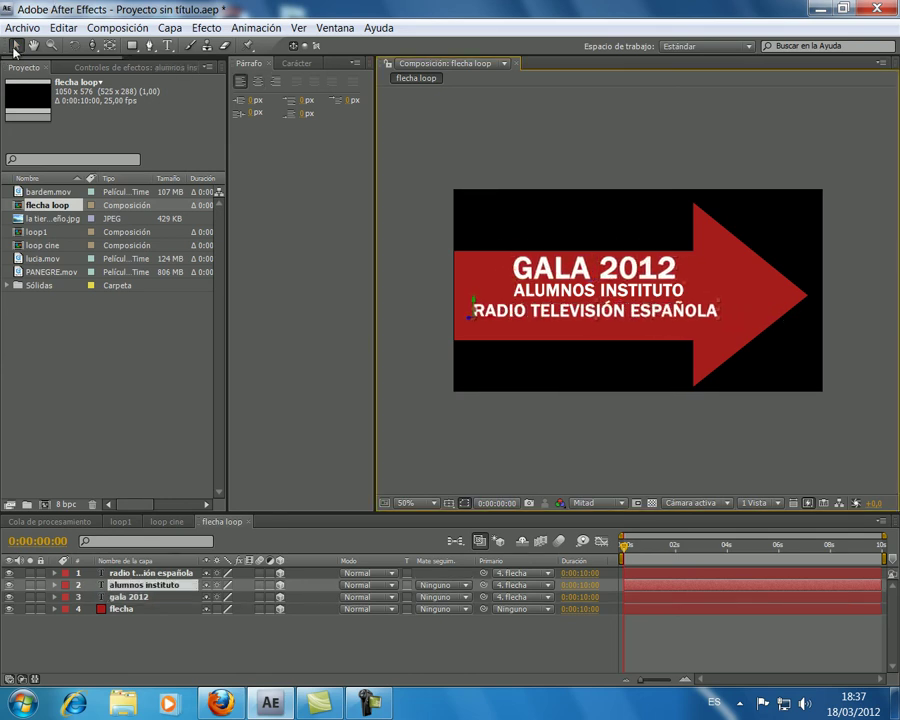
{"action": "key", "text": "ctrl+Up"}
{"action": "left_click_drag", "start_coordinate": [740, 318], "coordinate": [755, 320]}
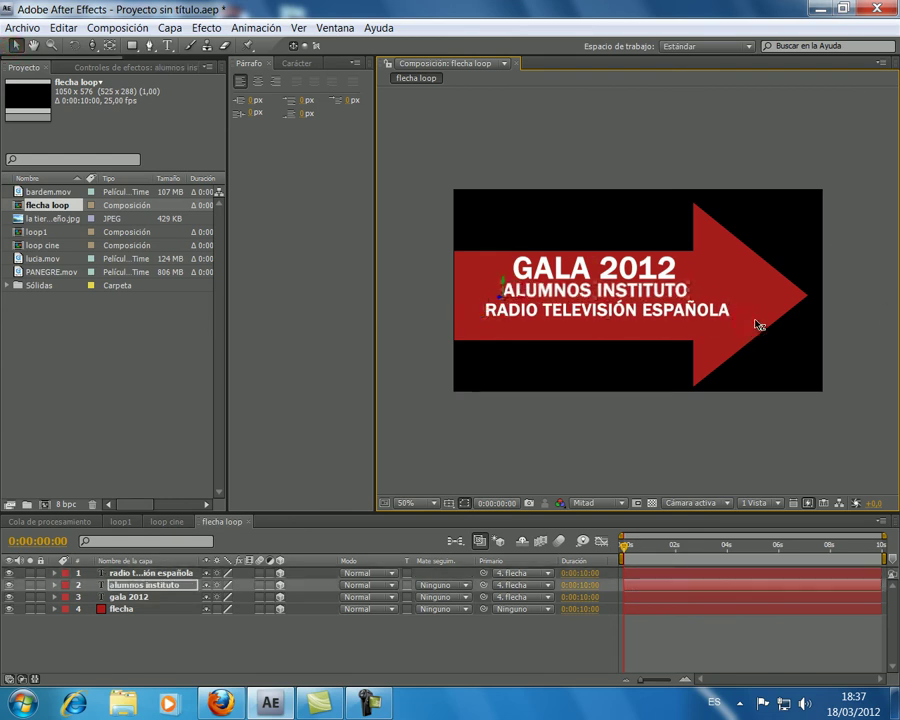
{"action": "key", "text": "ctrl+Up"}
{"action": "left_click_drag", "start_coordinate": [621, 318], "coordinate": [650, 335]}
- Move the flecha layer slightly right and up to centre the arrow in the frame, undoing any excess movement
{"action": "left_click", "coordinate": [117, 575]}
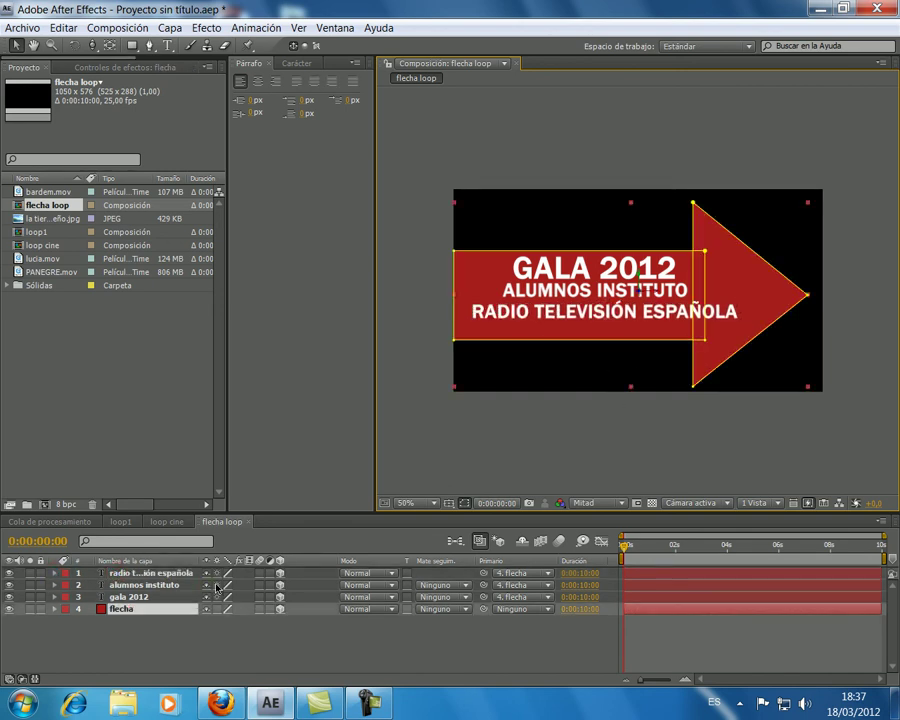
{"action": "left_click_drag", "start_coordinate": [489, 291], "coordinate": [634, 303]}
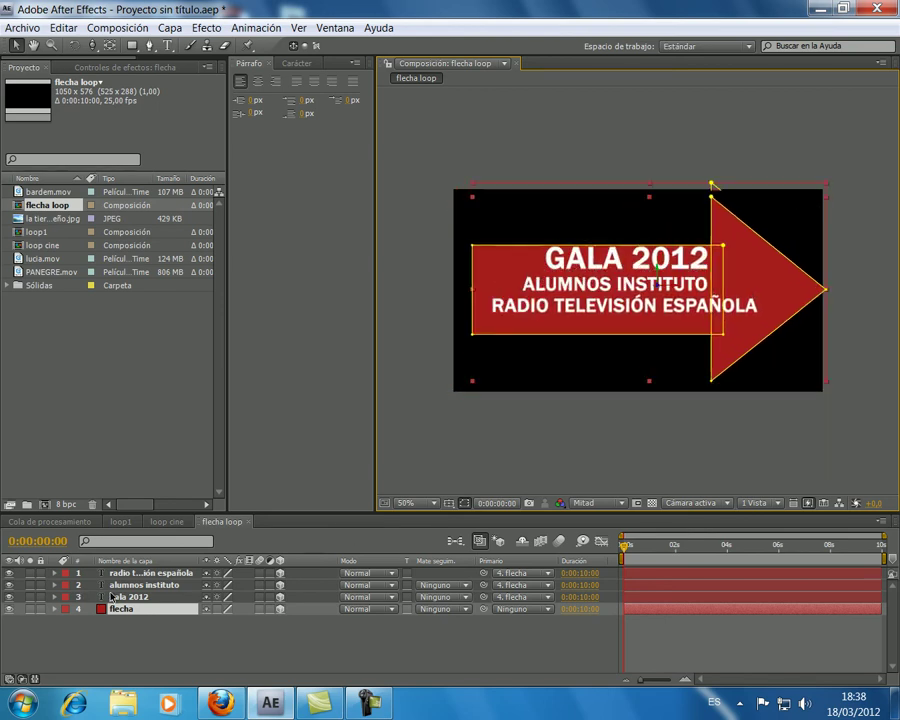
{"action": "left_click", "coordinate": [131, 617]}
{"action": "key", "text": "ctrl+z"}
{"action": "key", "text": "ctrl+z"}
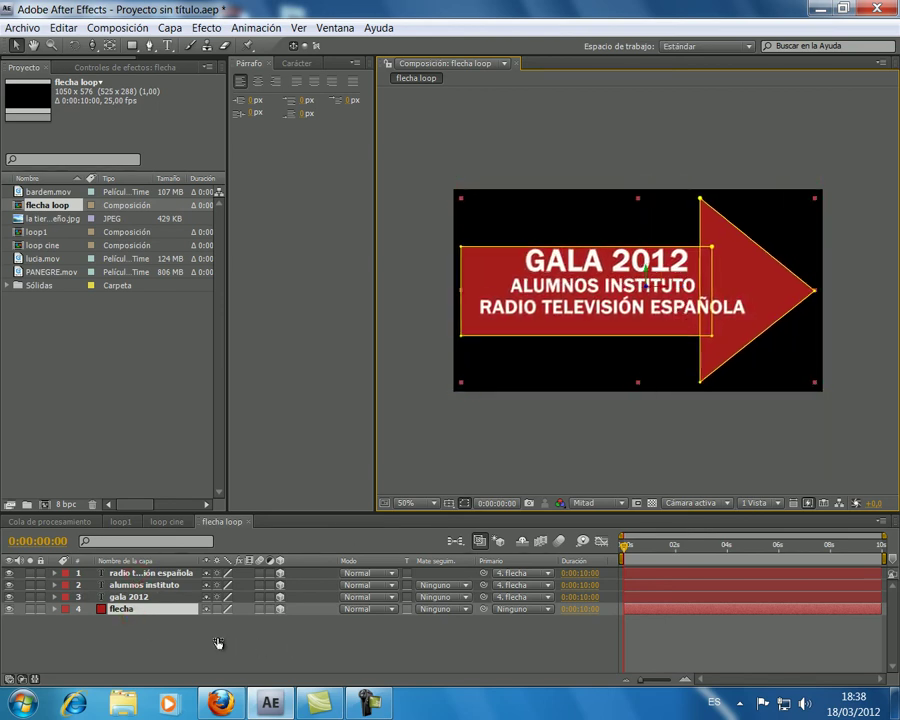
- Push the flecha layer back in depth by setting its Z position to 588
{"action": "left_click", "coordinate": [221, 636]}
{"action": "key", "text": "s"}
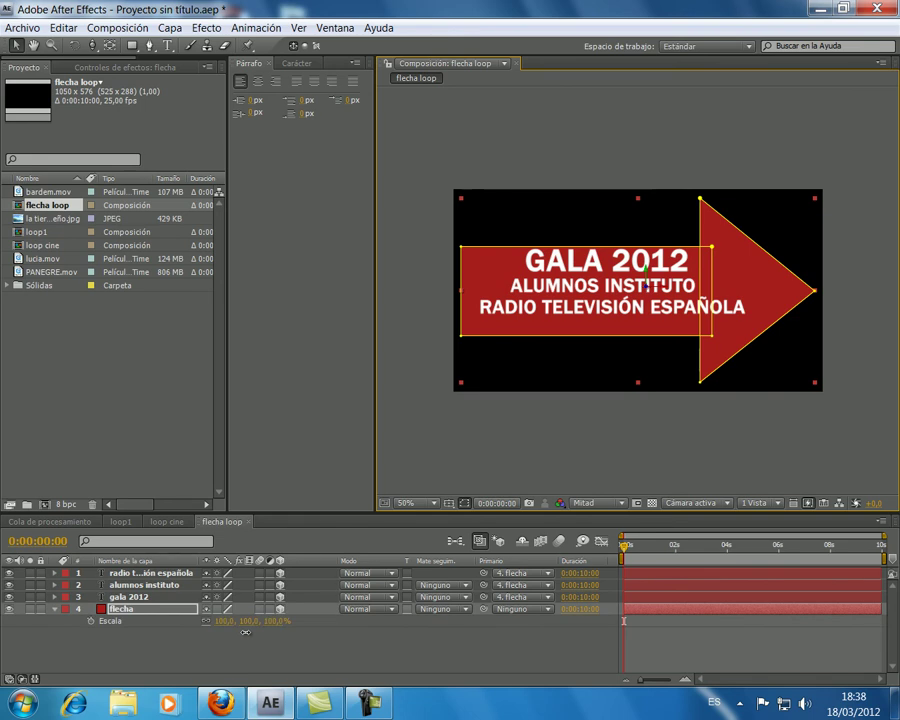
{"action": "key", "text": "p"}
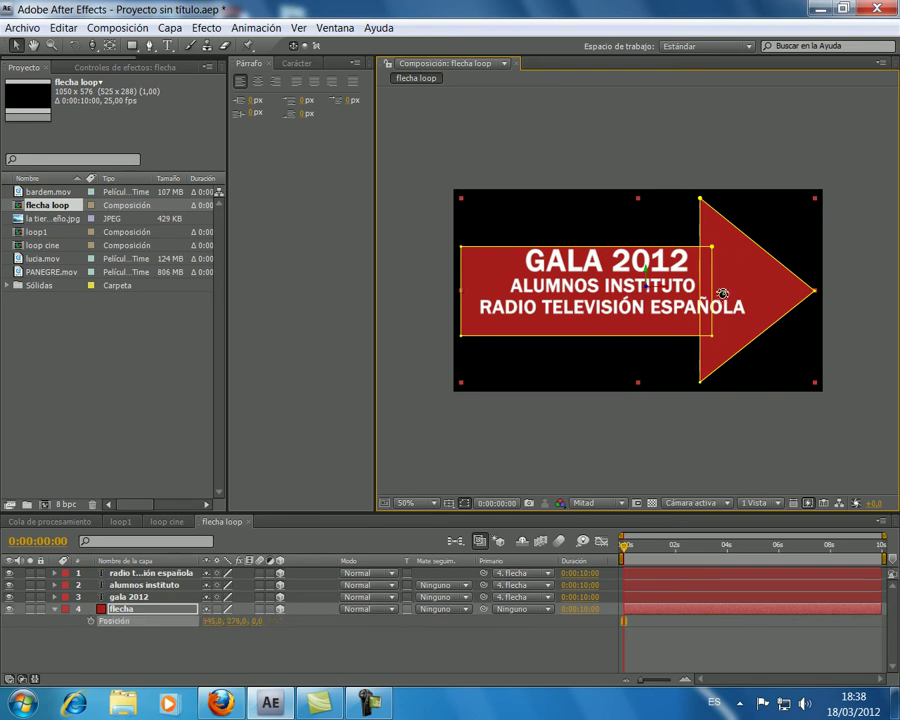
{"action": "left_click_drag", "start_coordinate": [686, 257], "coordinate": [595, 340]}
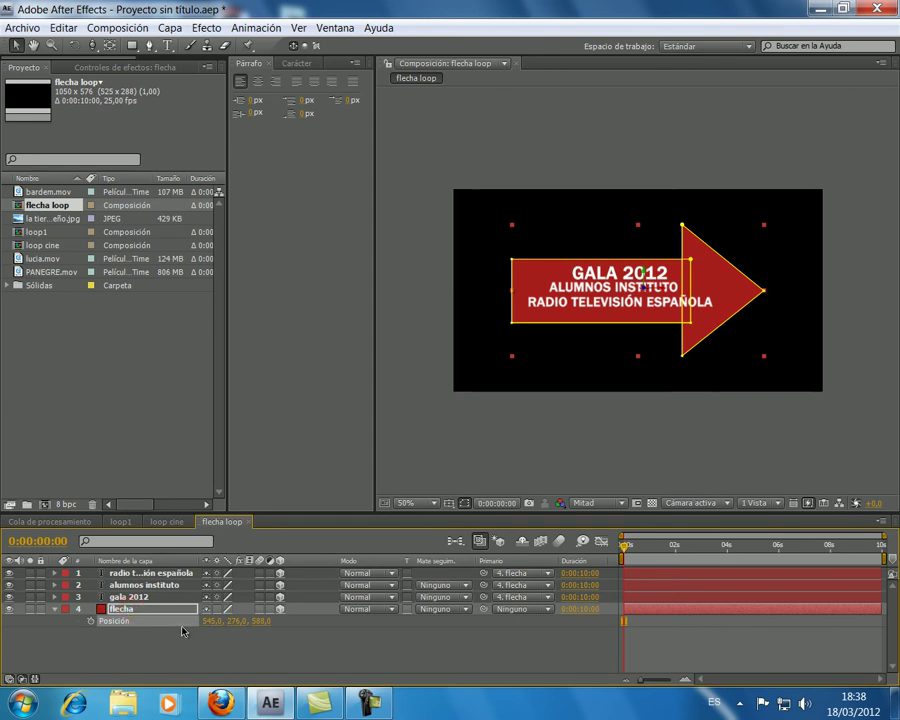
- Tilt the arrow upward by setting the flecha layer's Z rotation to -5°
{"action": "key", "text": "r"}
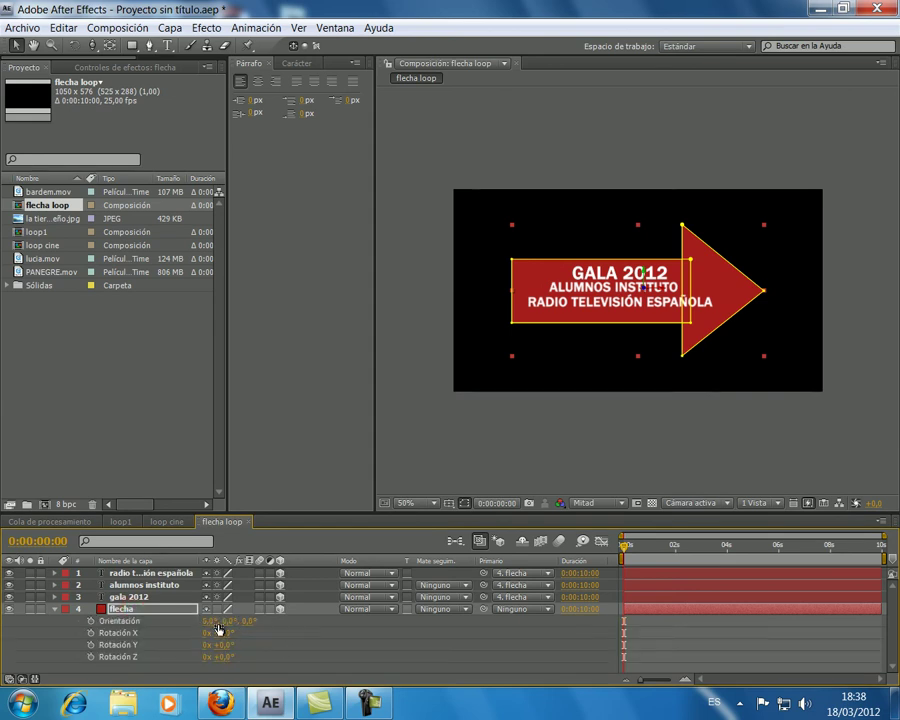
{"action": "left_click_drag", "start_coordinate": [230, 626], "coordinate": [253, 630]}
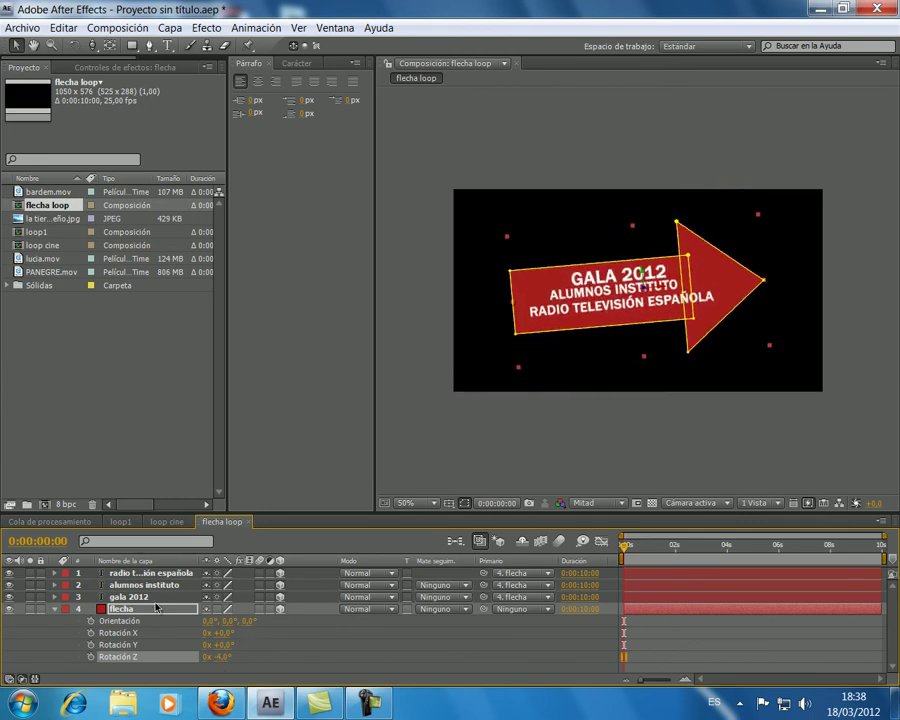
{"action": "left_click", "coordinate": [53, 609]}
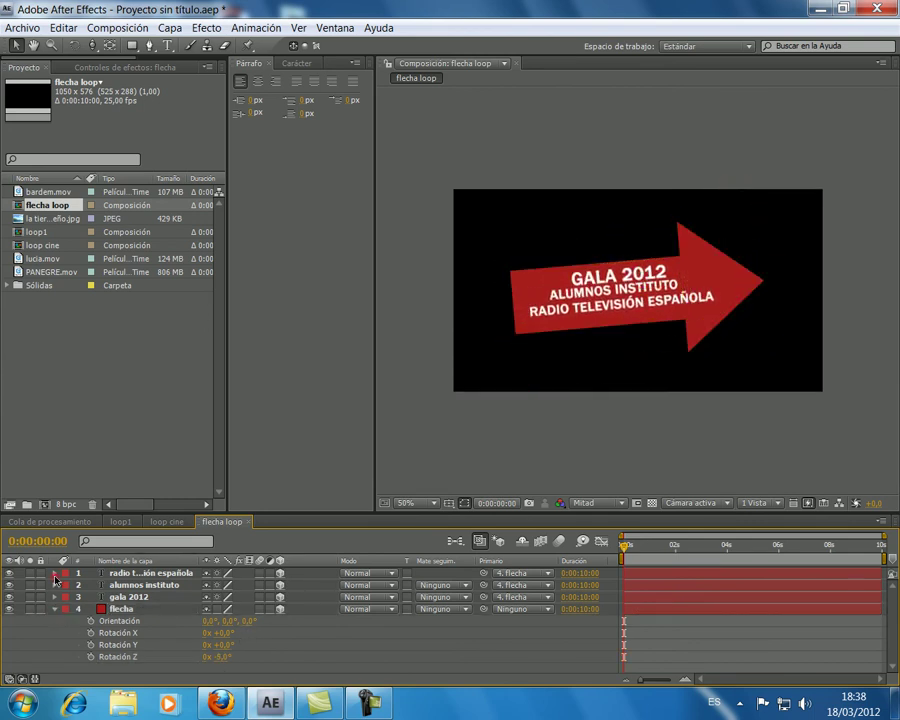
{"action": "left_click", "coordinate": [63, 608]}
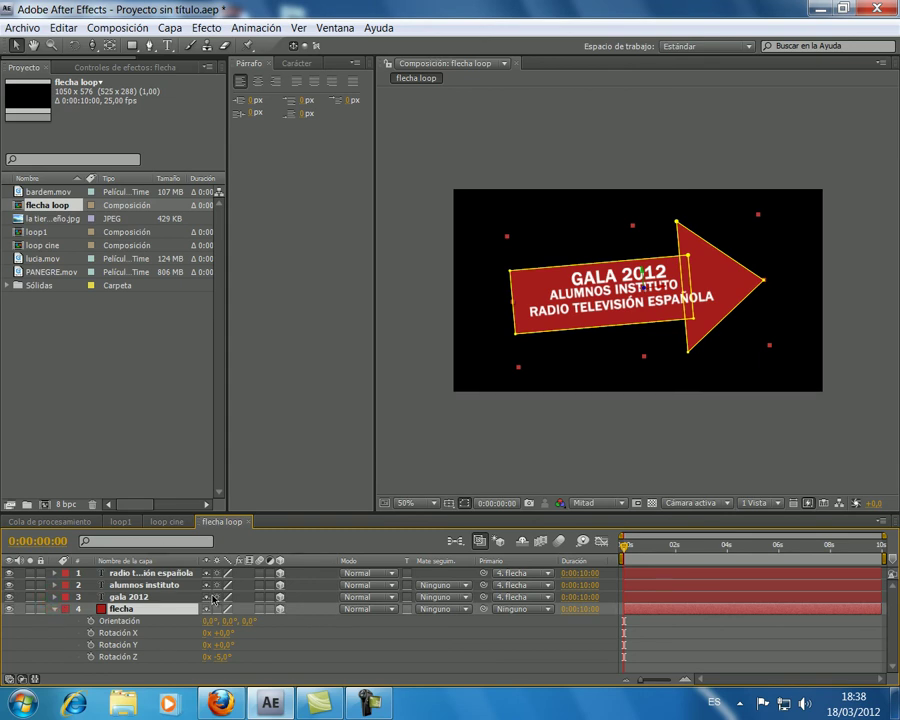
- Add the expression wiggle(2,80) to the flecha layer's Position and preview the resulting motion
{"action": "key", "text": "p"}
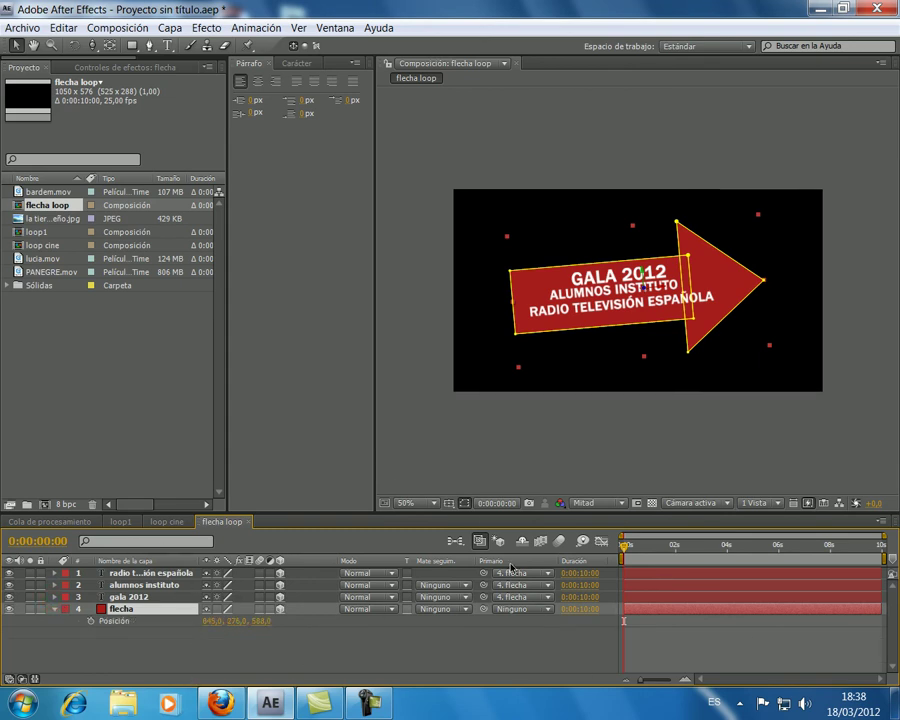
{"action": "left_click", "coordinate": [90, 621]}
{"action": "left_click", "coordinate": [90, 621], "text": "alt"}
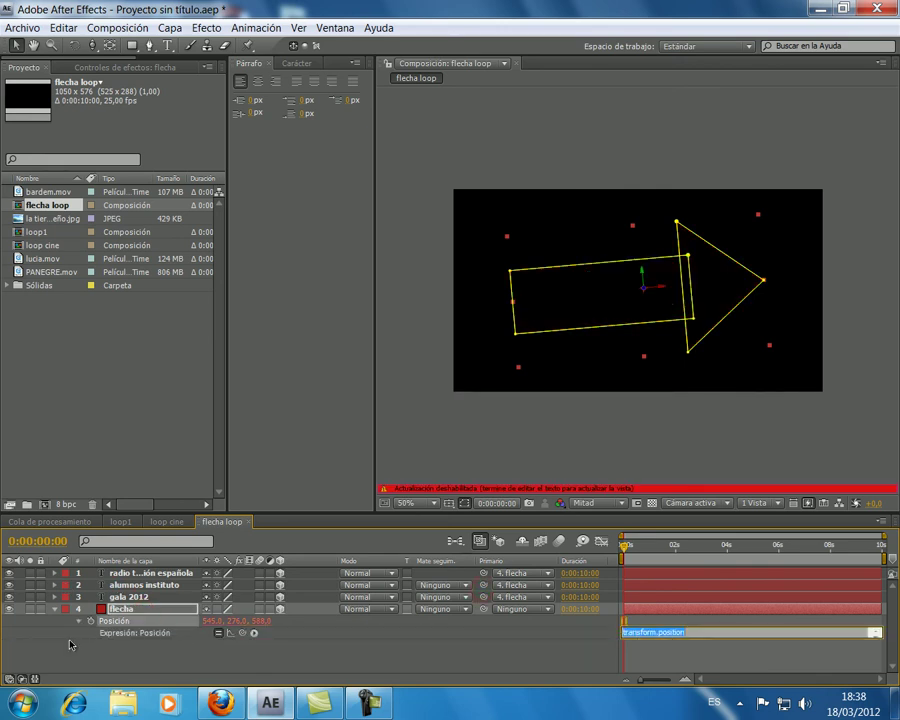
{"action": "type", "text": "wiggle(2,"}
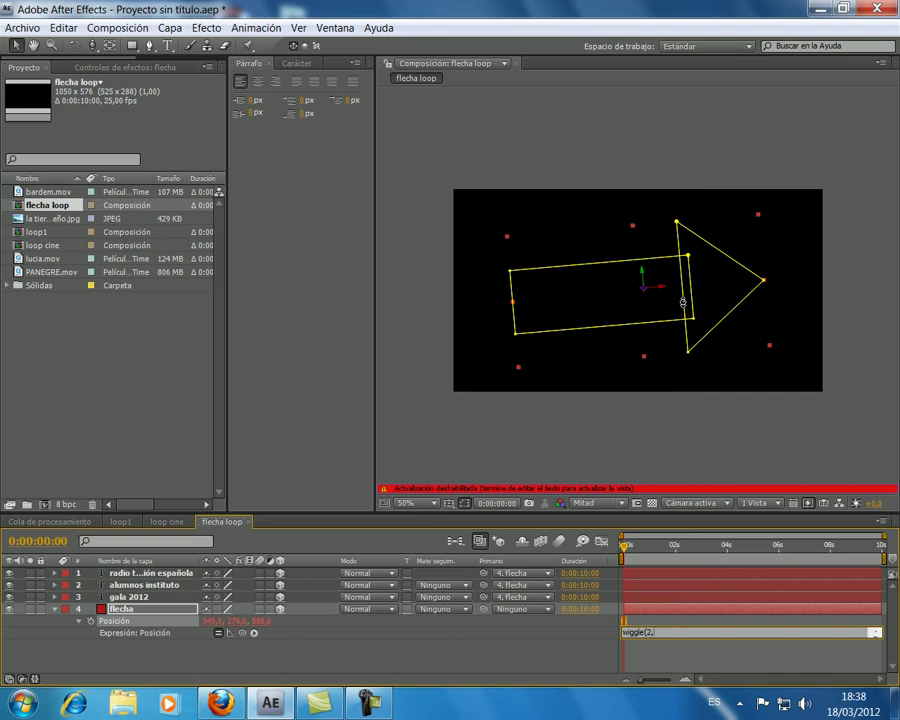
{"action": "type", "text": "80)"}
{"action": "left_click", "coordinate": [87, 636]}
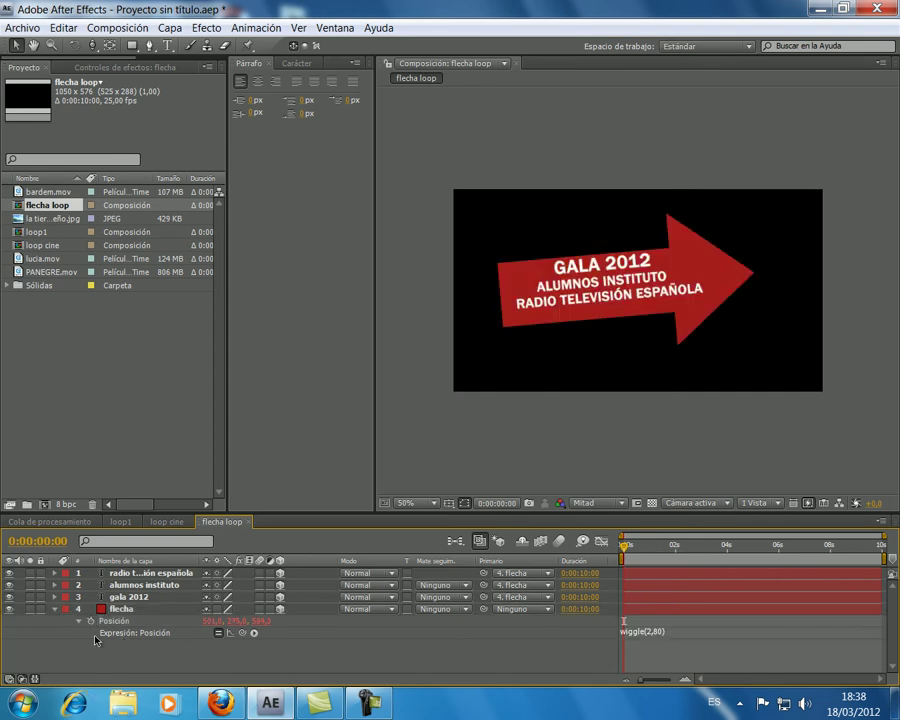
{"action": "key", "text": "space"}
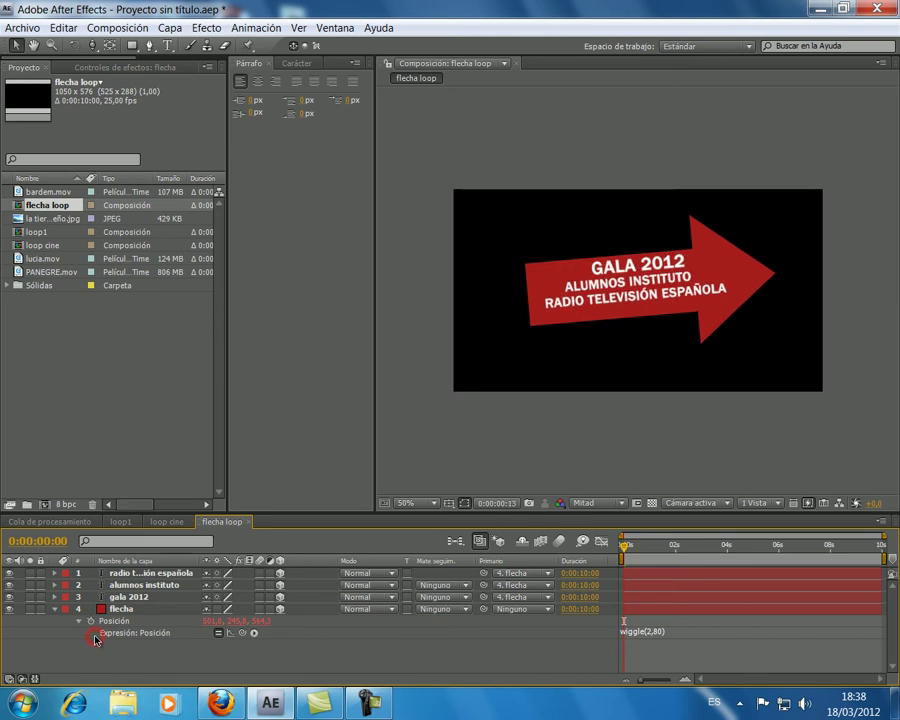
{"action": "left_click", "coordinate": [697, 647]}
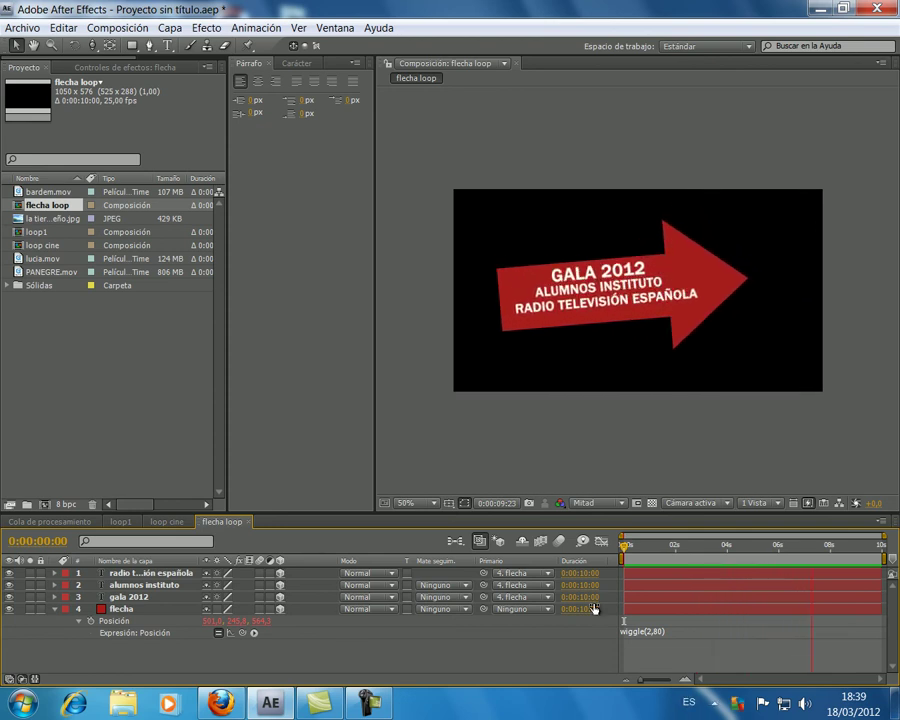
{"action": "left_click", "coordinate": [548, 633]}
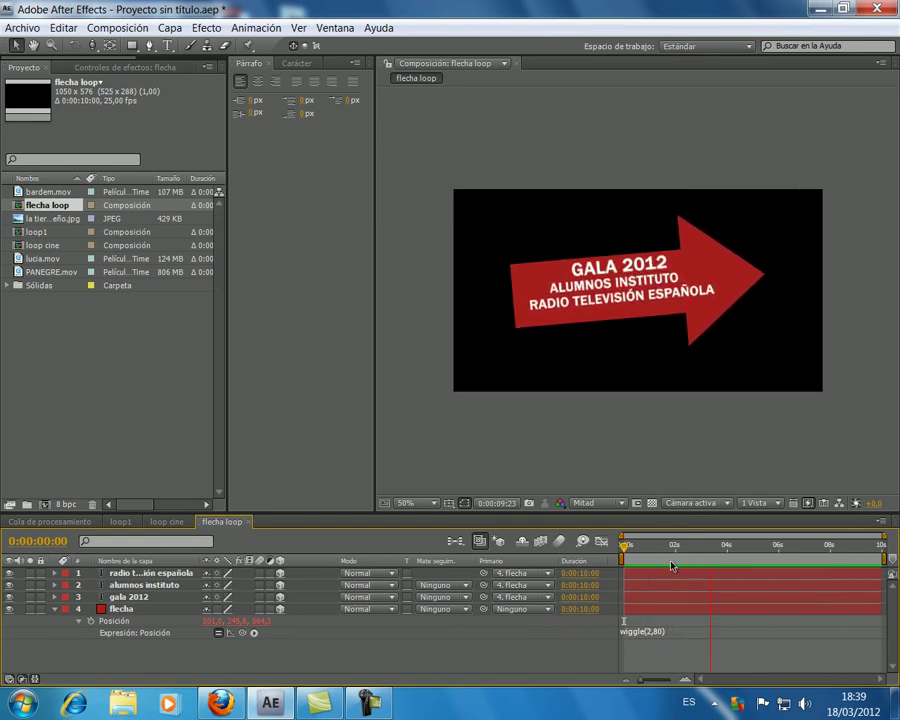
{"action": "key", "text": "space"}
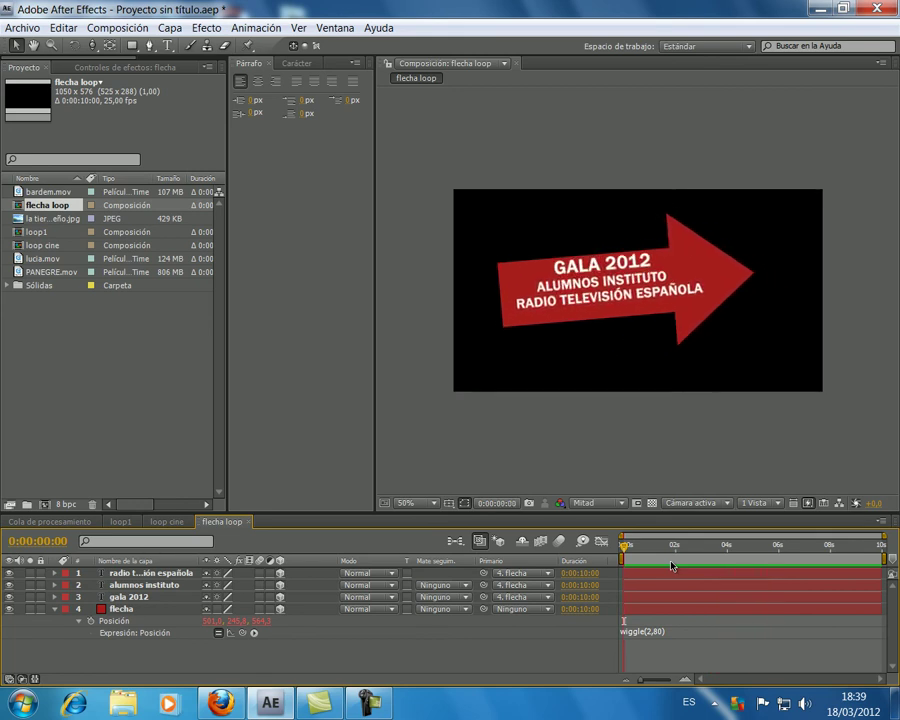
- Bring the alumnos instituto layer forward in depth from the arrow, checking the parallax at several points along the timeline
{"action": "key", "text": "KP_2"}
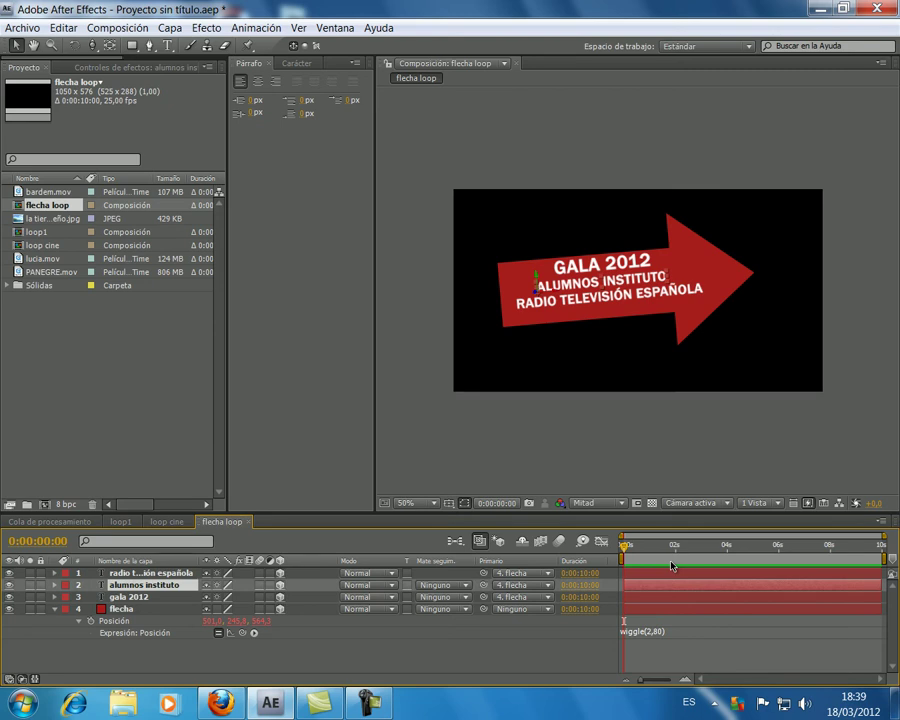
{"action": "key", "text": "Left"}
{"action": "key", "text": "Left"}
{"action": "key", "text": "Left"}
{"action": "key", "text": "Left"}
{"action": "key", "text": "Left"}
{"action": "key", "text": "Left"}
{"action": "key", "text": "Left"}
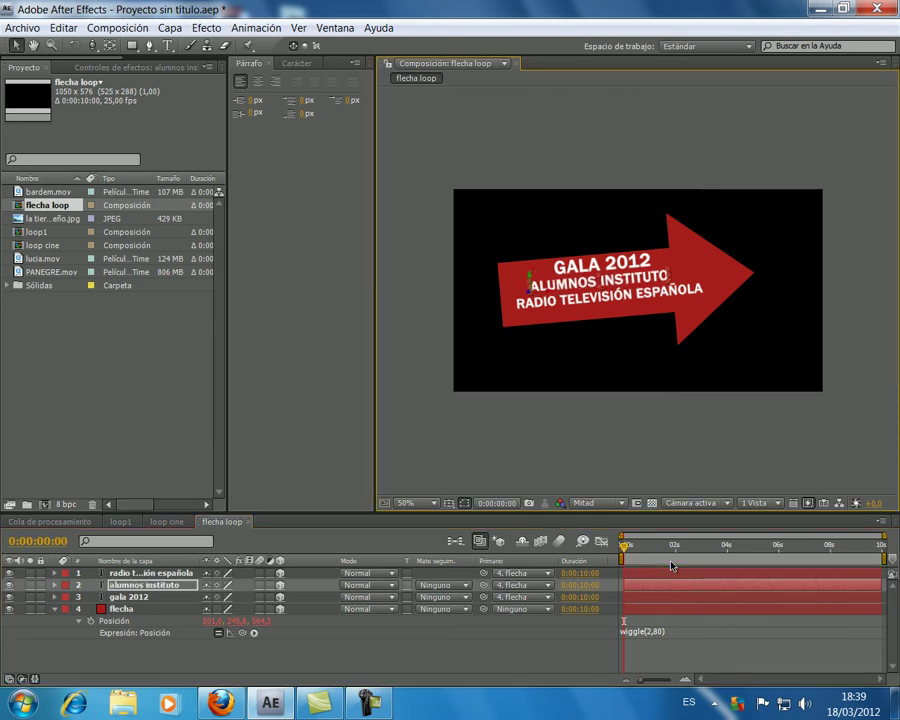
{"action": "key", "text": "space"}
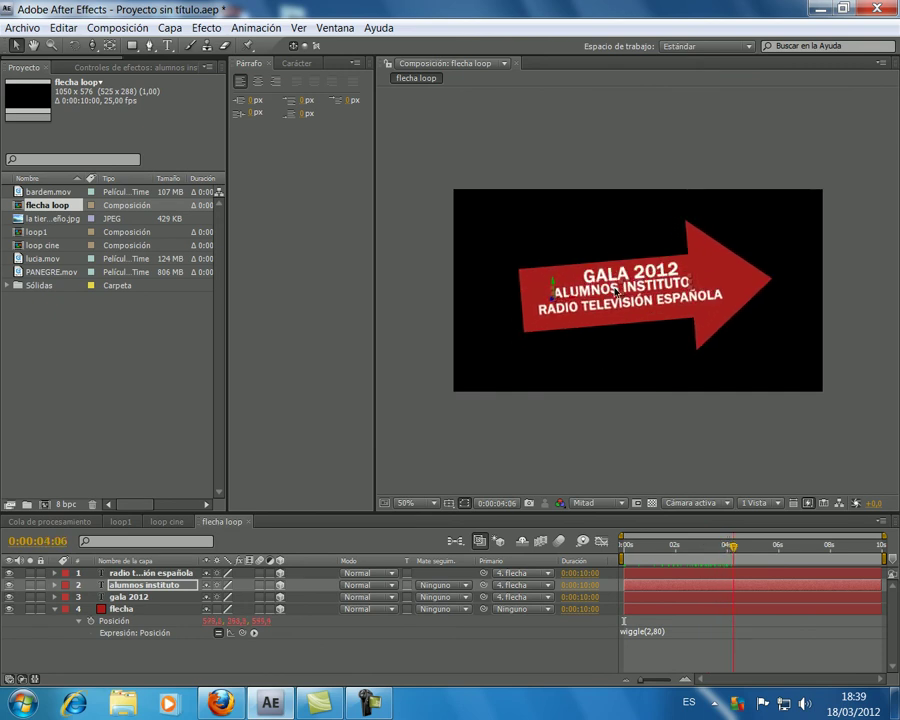
{"action": "key", "text": "space"}
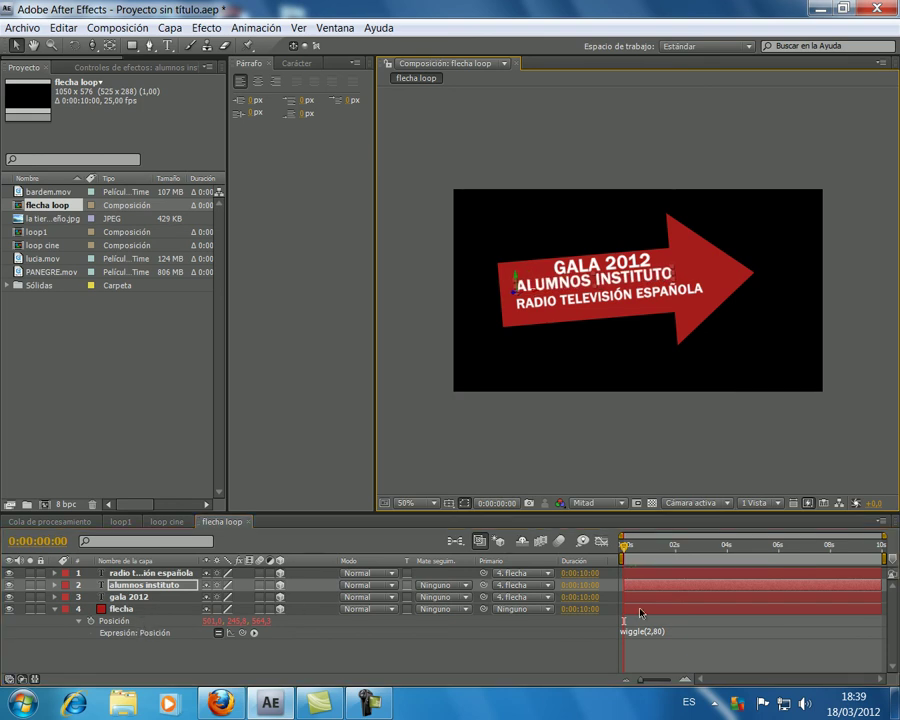
{"action": "left_click", "coordinate": [695, 548]}
{"action": "left_click_drag", "start_coordinate": [642, 553], "coordinate": [827, 550]}
{"action": "key", "text": "Home"}
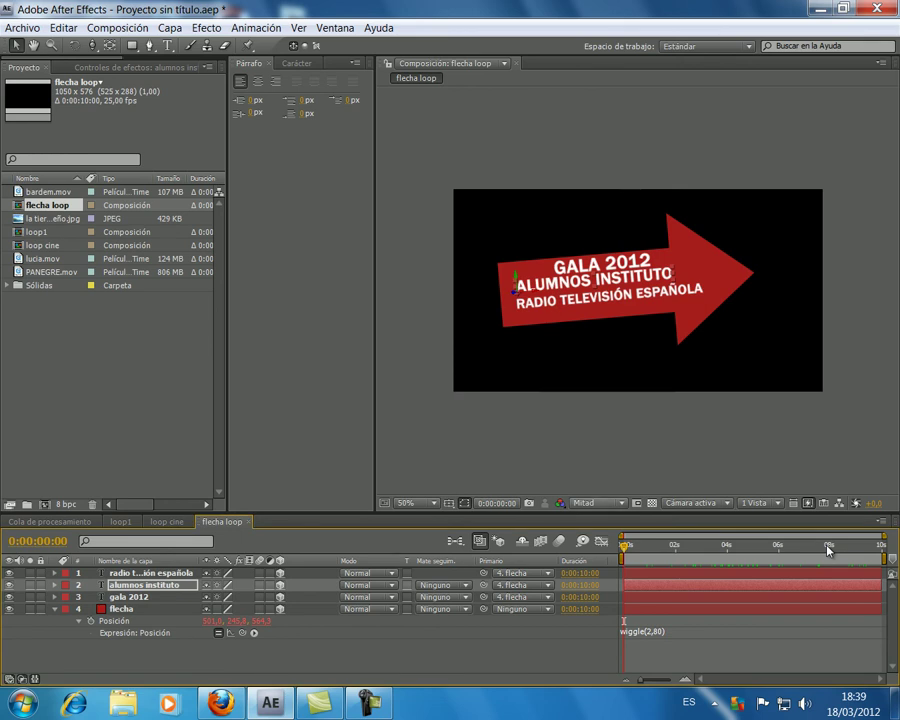
- In the Superior view at 25%, push the alumnos instituto layer back in depth, just in front of the radio televisión española line
{"action": "left_click", "coordinate": [698, 503]}
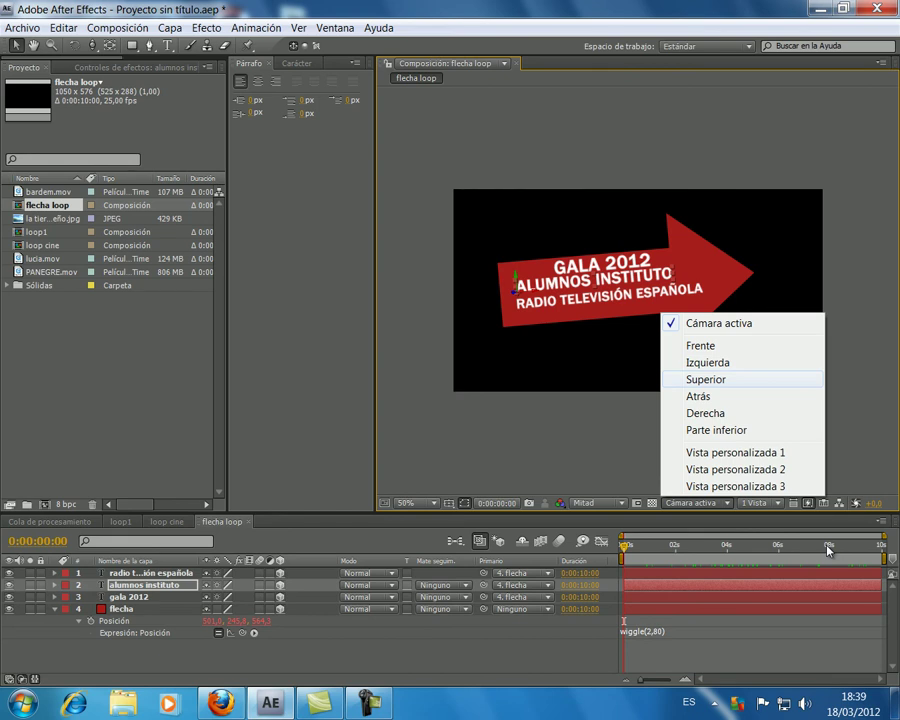
{"action": "left_click", "coordinate": [705, 379]}
{"action": "key", "text": "comma"}
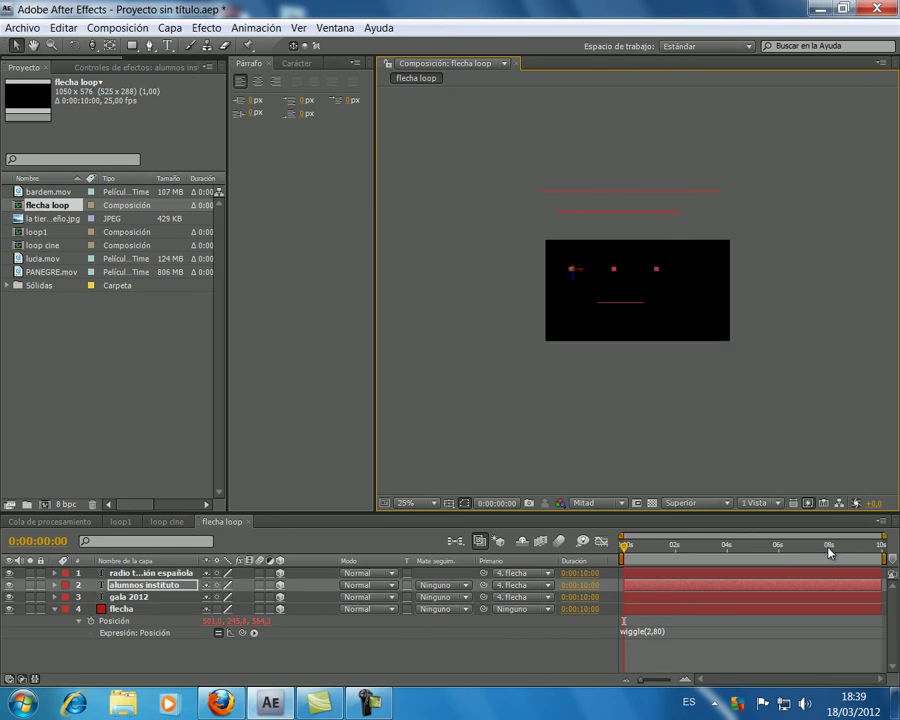
{"action": "left_click", "coordinate": [671, 286]}
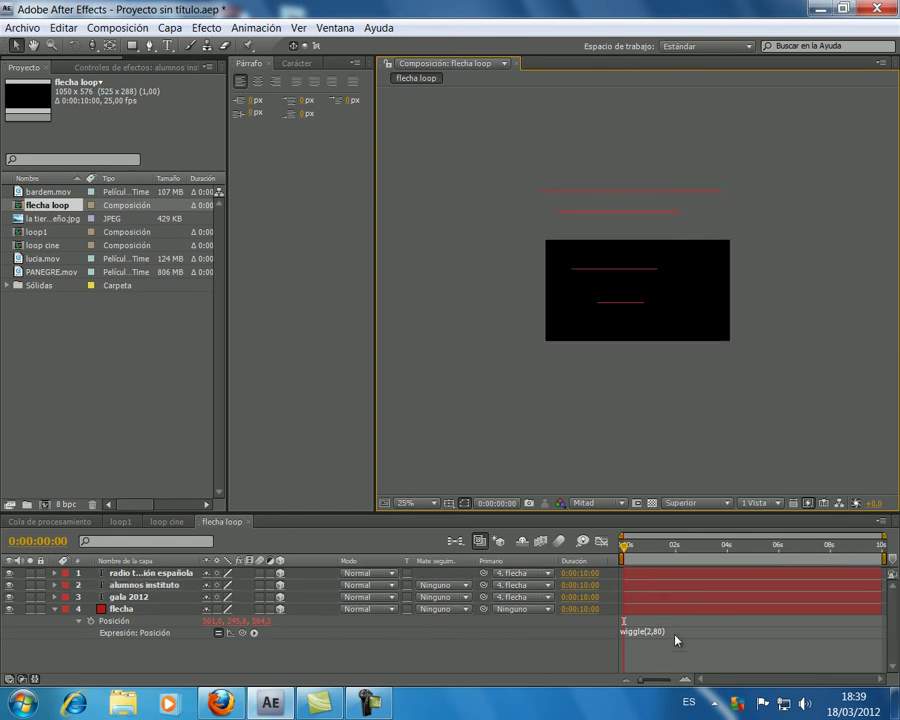
{"action": "left_click", "coordinate": [653, 348]}
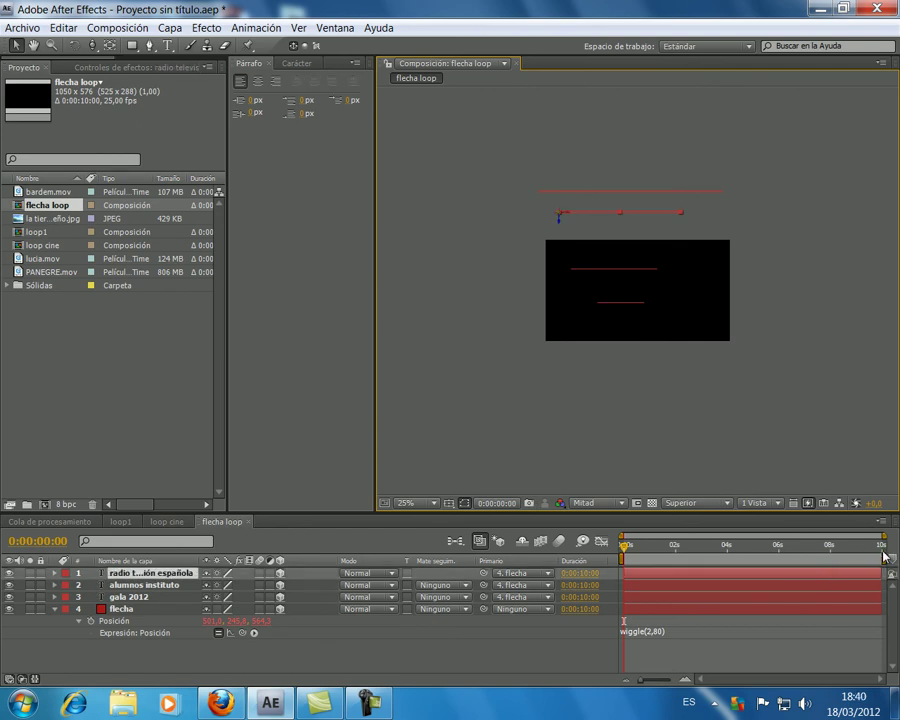
{"action": "key", "text": "F2"}
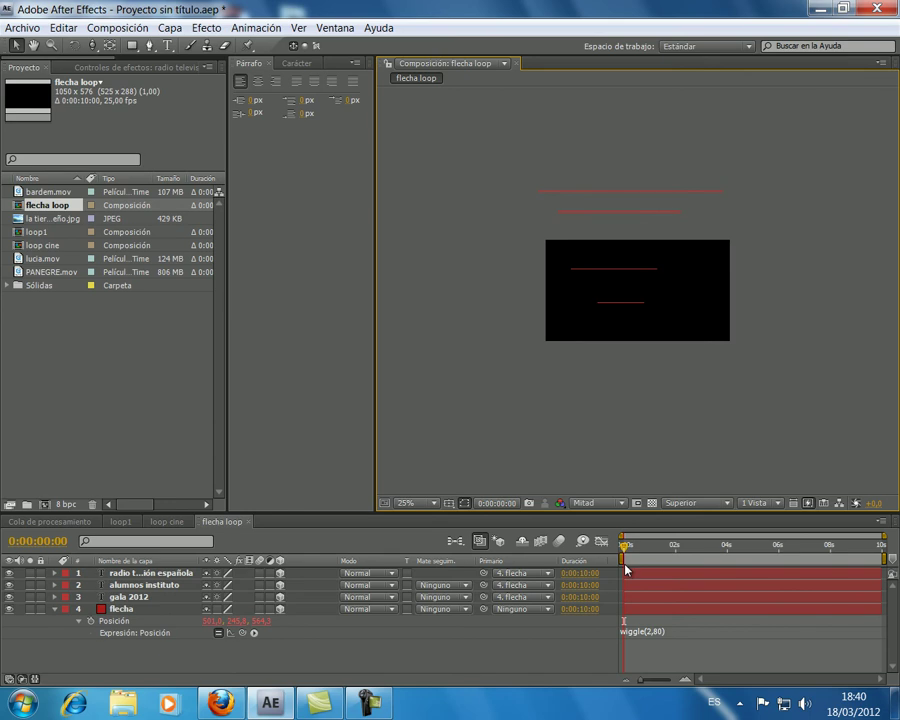
{"action": "key", "text": "KP_3"}
{"action": "key", "text": "KP_1"}
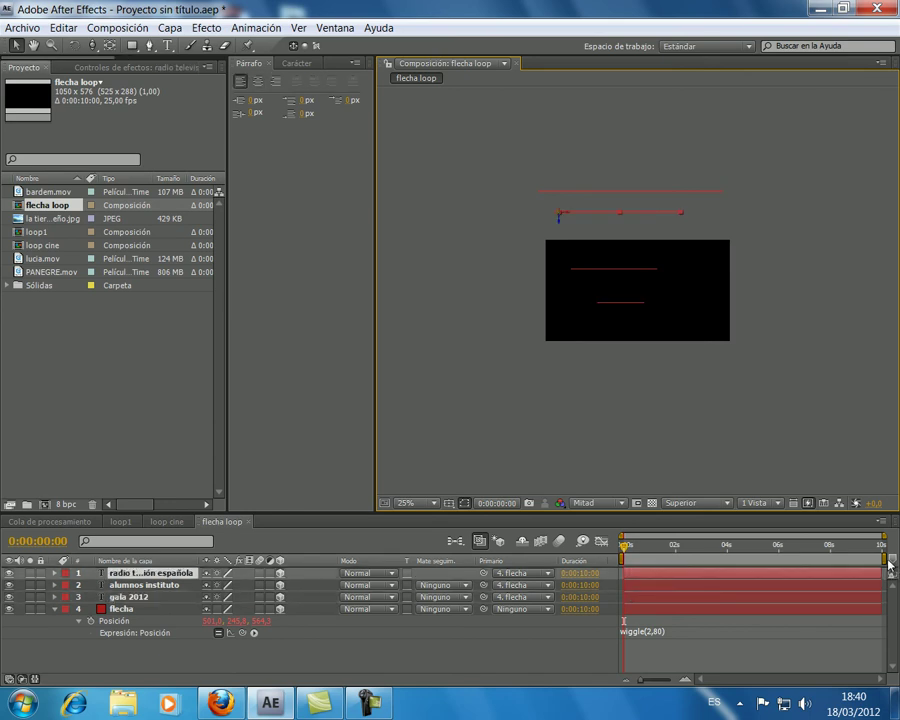
{"action": "key", "text": "F2"}
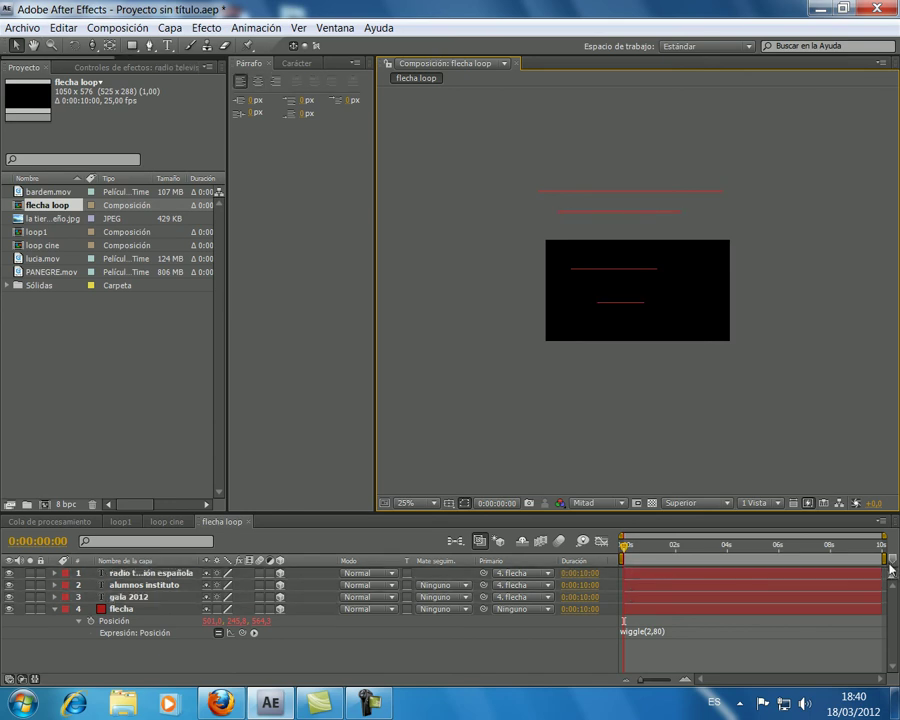
{"action": "key", "text": "KP_2"}
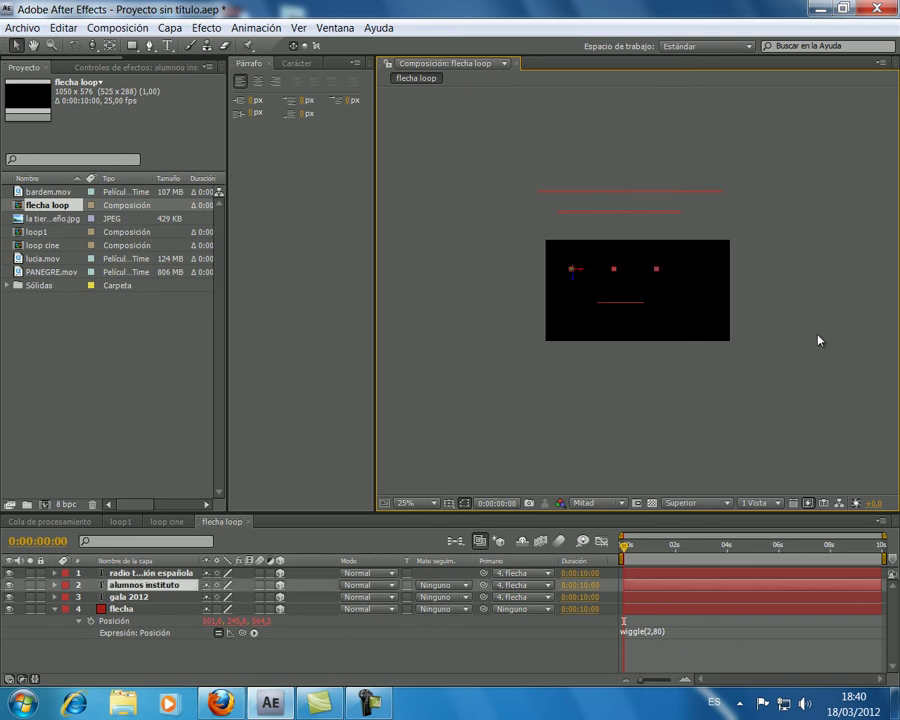
{"action": "key", "text": "shift+Up"}
{"action": "key", "text": "shift+Up"}
{"action": "key", "text": "shift+Up"}
{"action": "key", "text": "shift+Up"}
{"action": "key", "text": "shift+Up"}
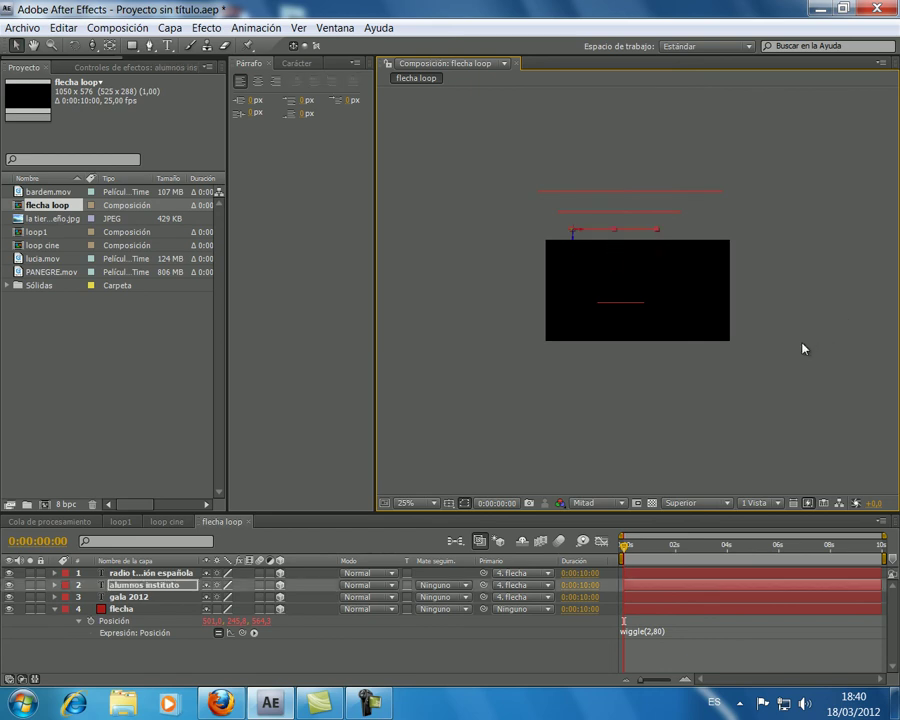
{"action": "left_click", "coordinate": [803, 348]}
- Push the gala 2012 layer back in depth close to the alumnos instituto line, and preview the loop through Cámara activa at 50%
{"action": "key", "text": "KP_3"}
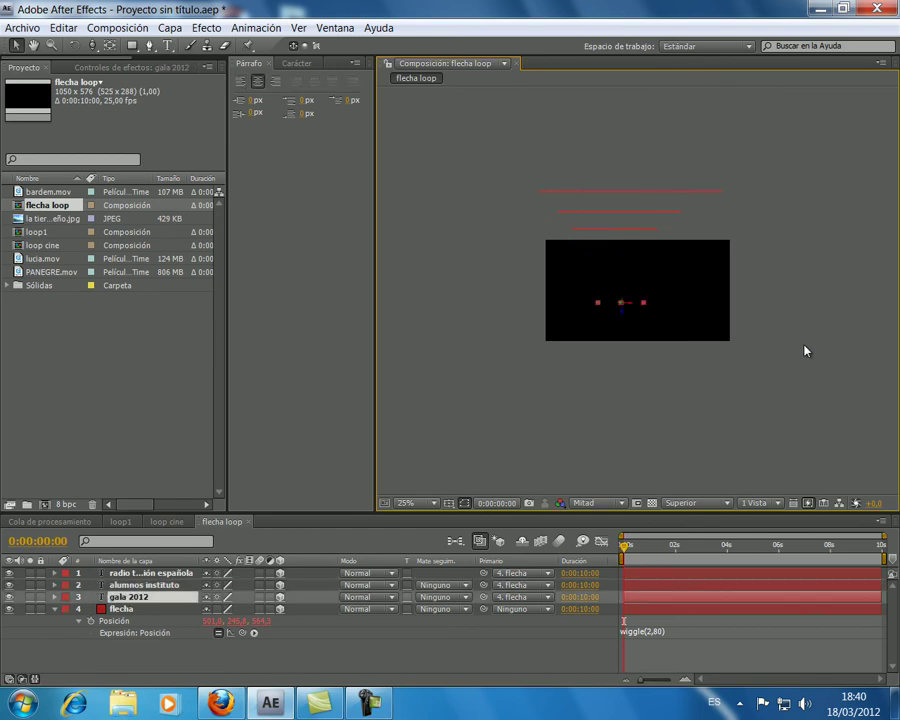
{"action": "key", "text": "shift+Up"}
{"action": "key", "text": "shift+Up"}
{"action": "key", "text": "shift+Up"}
{"action": "key", "text": "shift+Up"}
{"action": "key", "text": "shift+Up"}
{"action": "key", "text": "shift+Up"}
{"action": "key", "text": "shift+Up"}
{"action": "key", "text": "shift+Up"}
{"action": "key", "text": "shift+Up"}
{"action": "key", "text": "shift+Up"}
{"action": "left_click", "coordinate": [697, 503]}
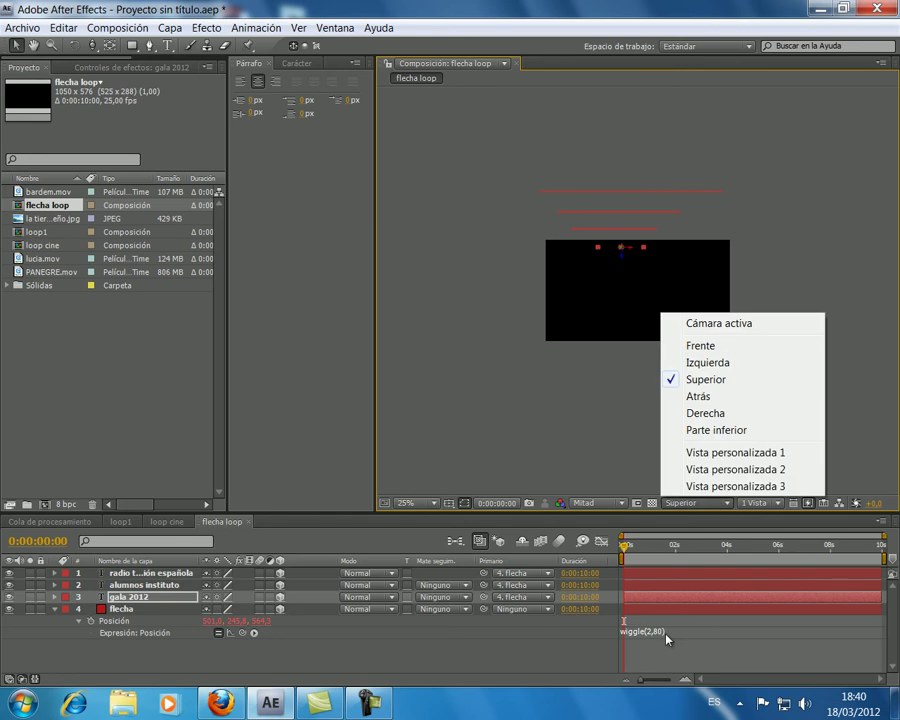
{"action": "left_click", "coordinate": [716, 322]}
{"action": "key", "text": "period"}
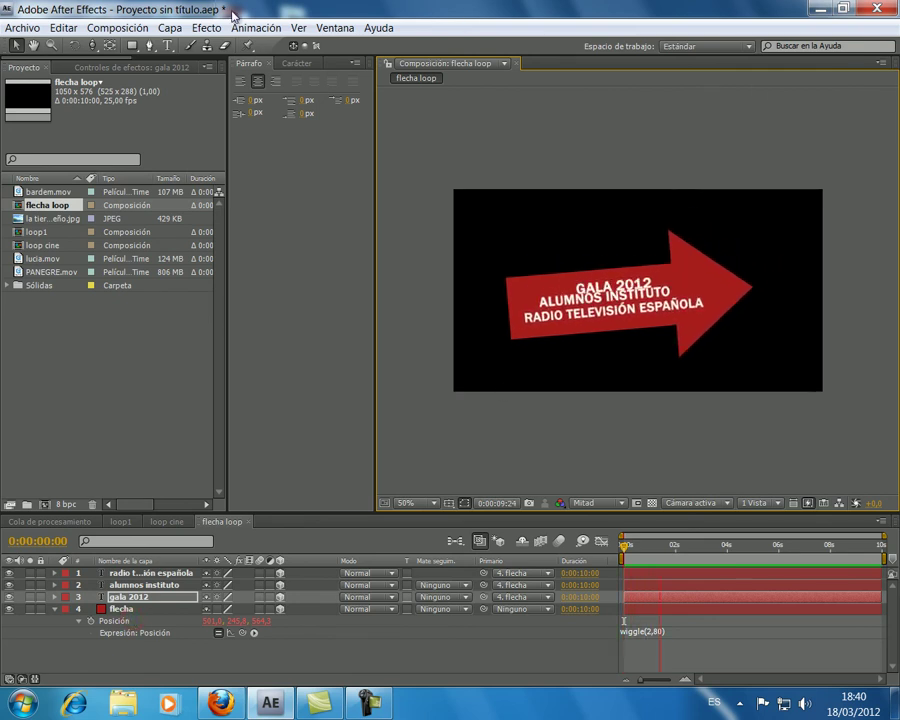
{"action": "key", "text": "space"}
{"action": "key", "text": "space"}
{"action": "key", "text": "space"}
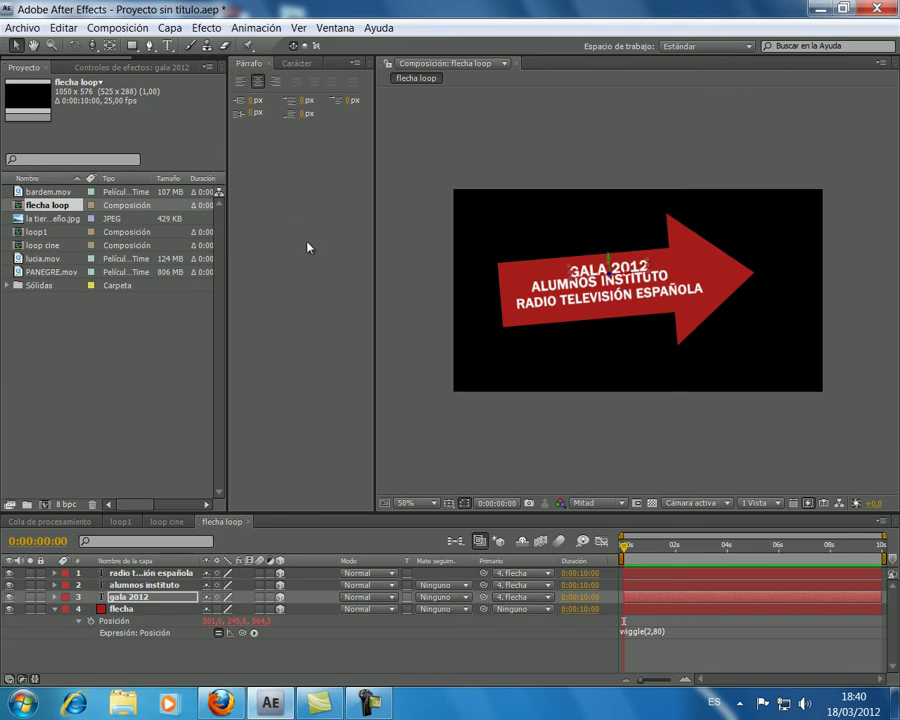
{"action": "key", "text": "space"}
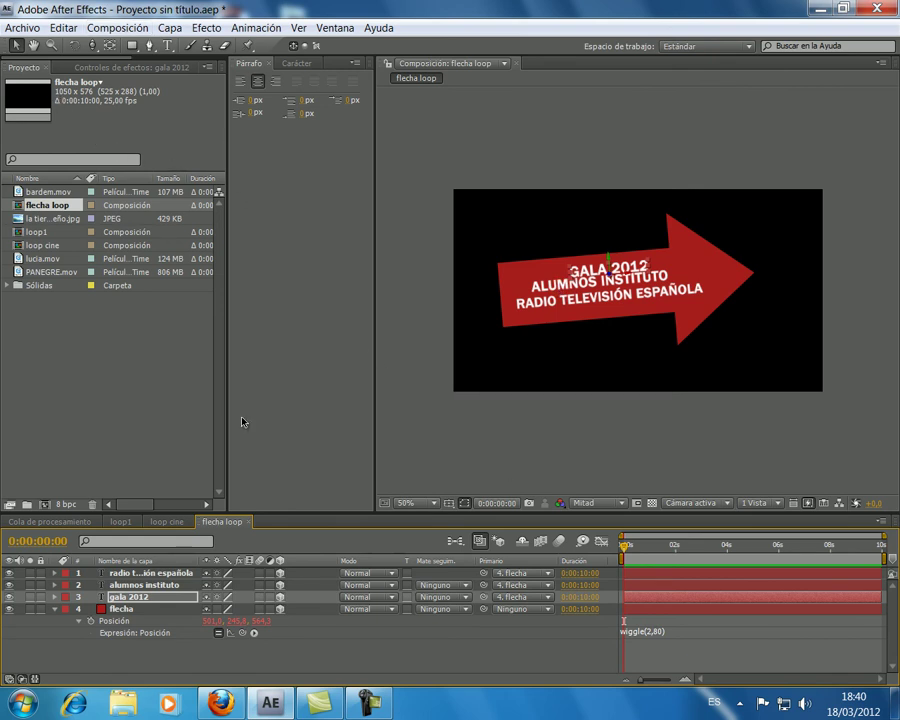
- Apply the Control de indicador expression control effect to the flecha layer
{"action": "left_click", "coordinate": [122, 609]}
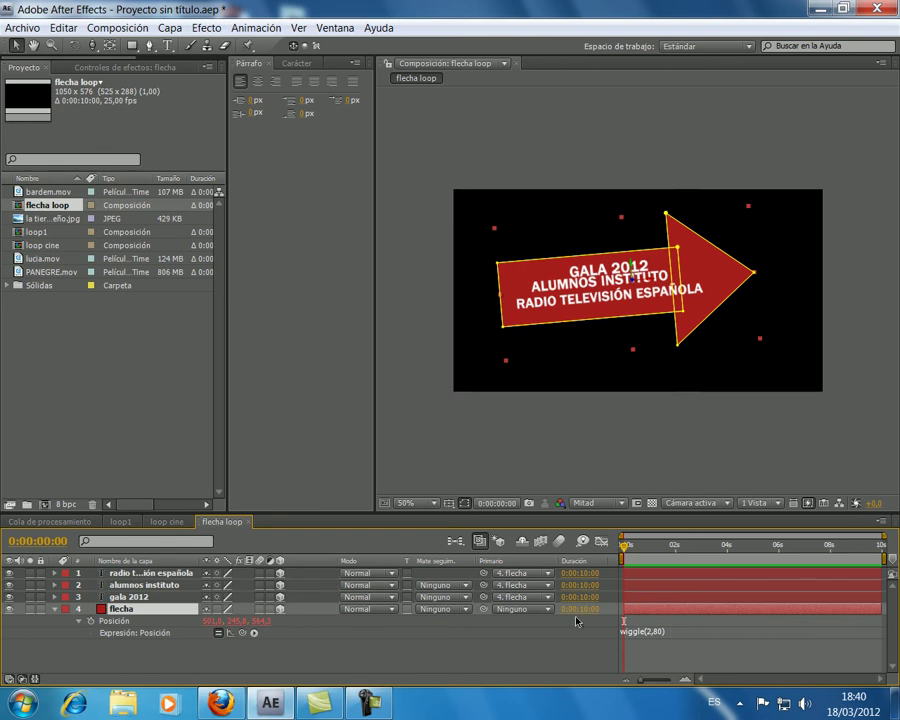
{"action": "left_click", "coordinate": [660, 658]}
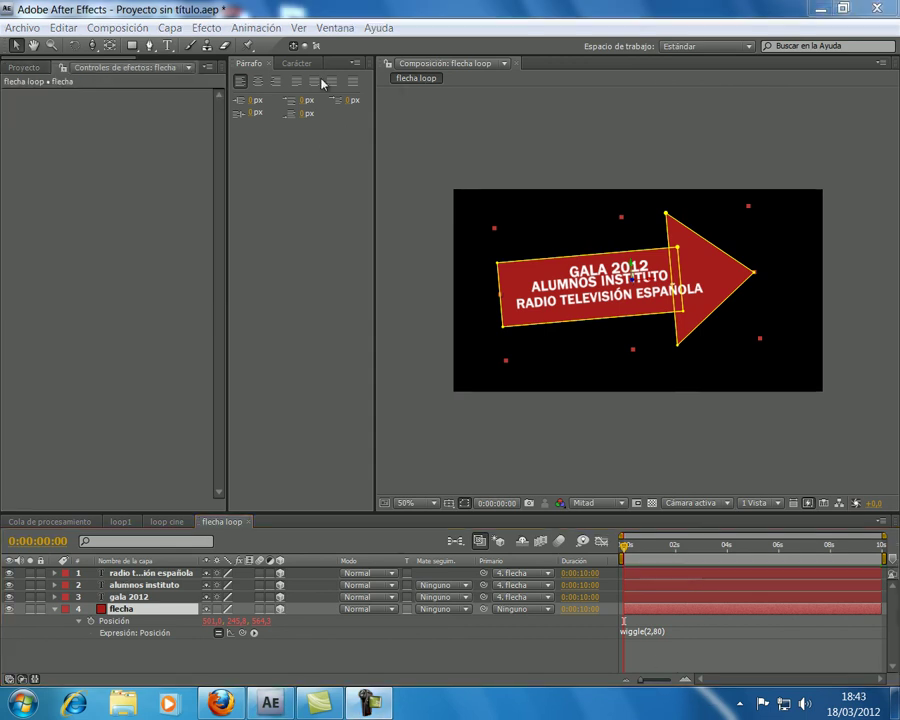
{"action": "left_click", "coordinate": [238, 26]}
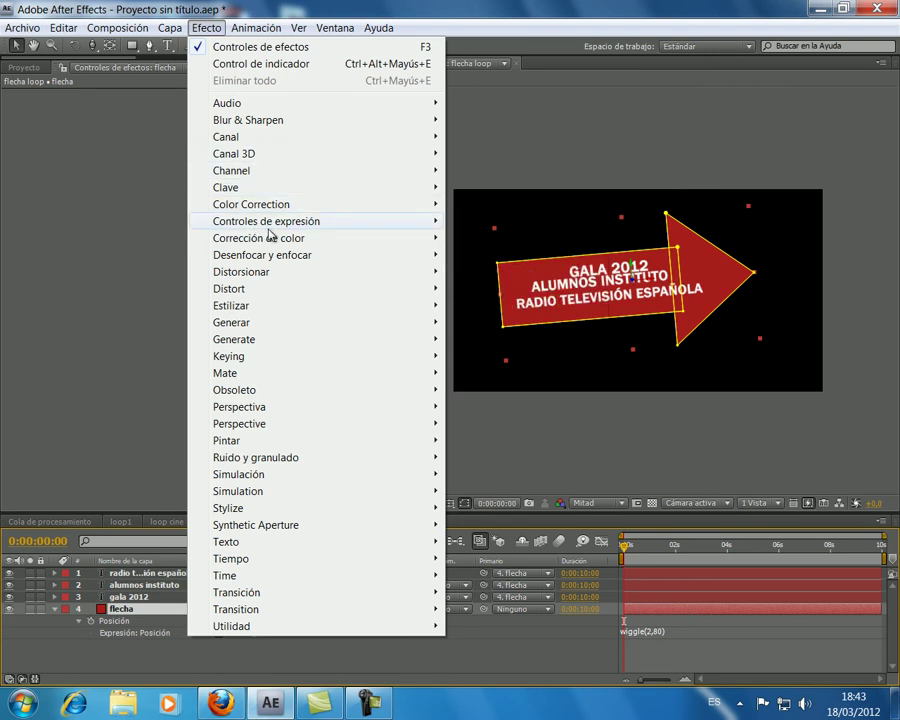
{"action": "mouse_move", "coordinate": [268, 222]}
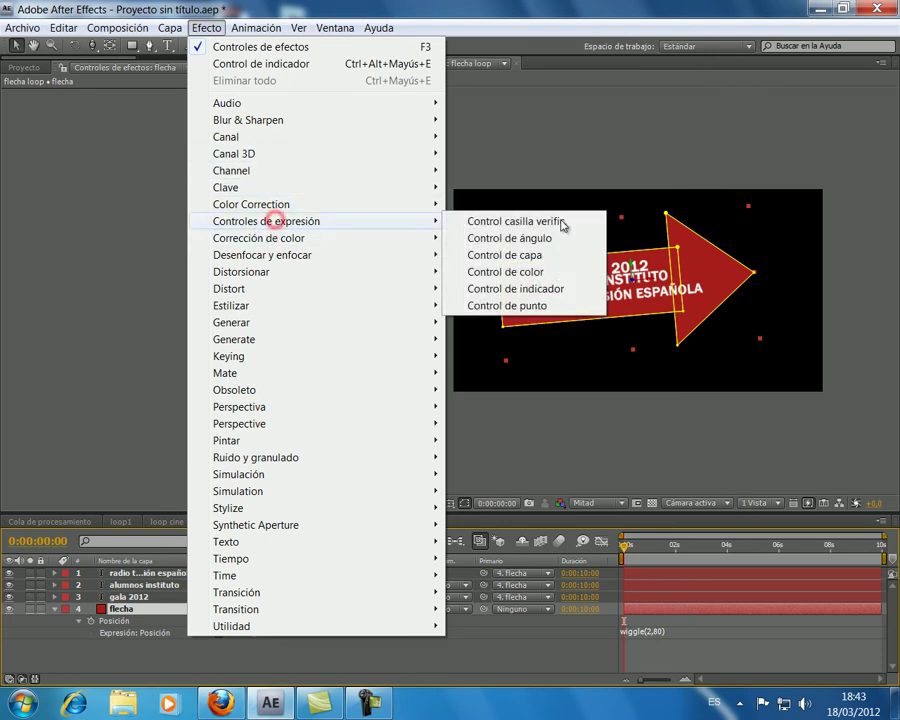
{"action": "left_click", "coordinate": [515, 289]}
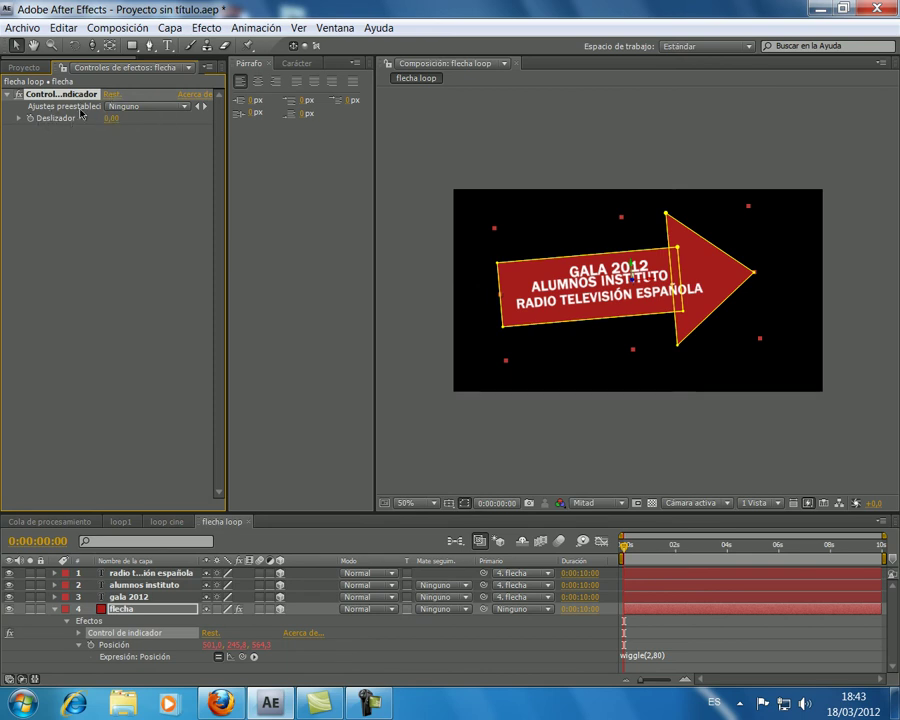
- Rename the flecha layer's Control de indicador effect as "control de movimiento capa"
{"action": "key", "text": "Return"}
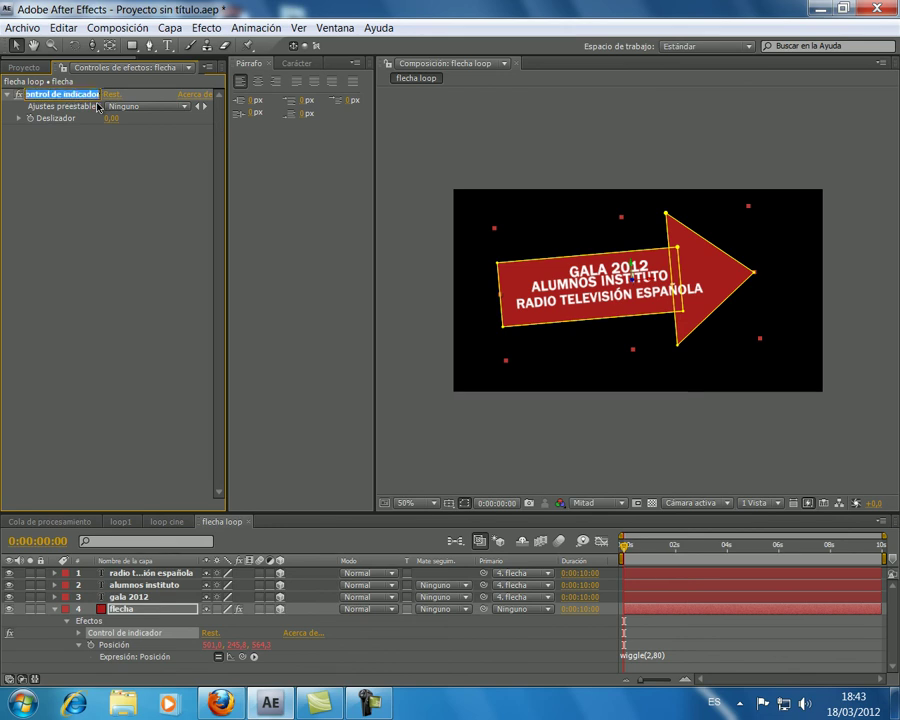
{"action": "type", "text": "control de"}
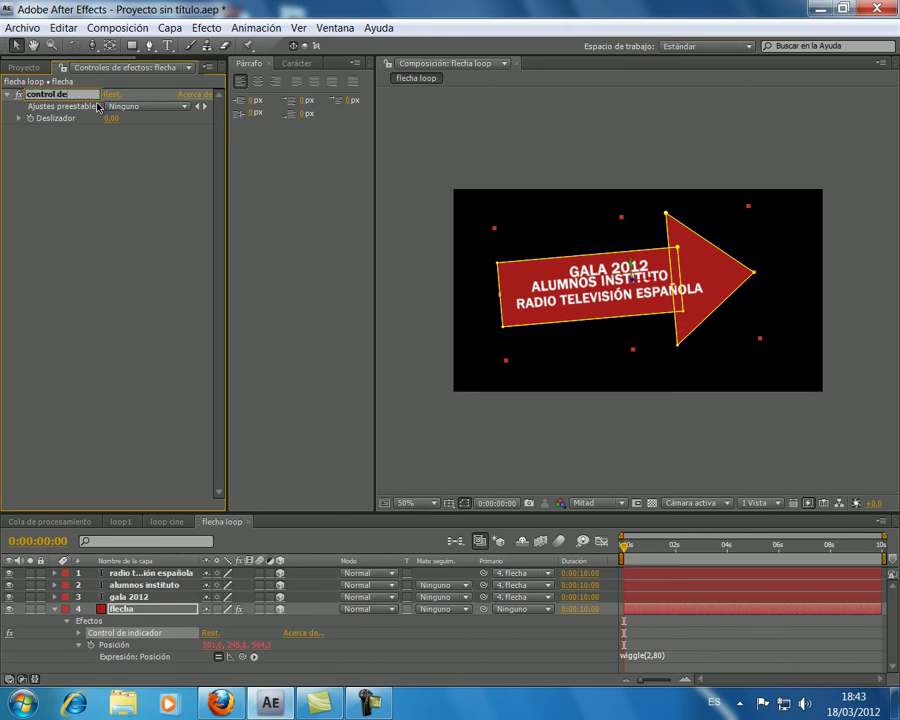
{"action": "type", "text": " movi"}
{"action": "type", "text": "miento cao"}
{"action": "type", "text": "a"}
{"action": "key", "text": "Return"}
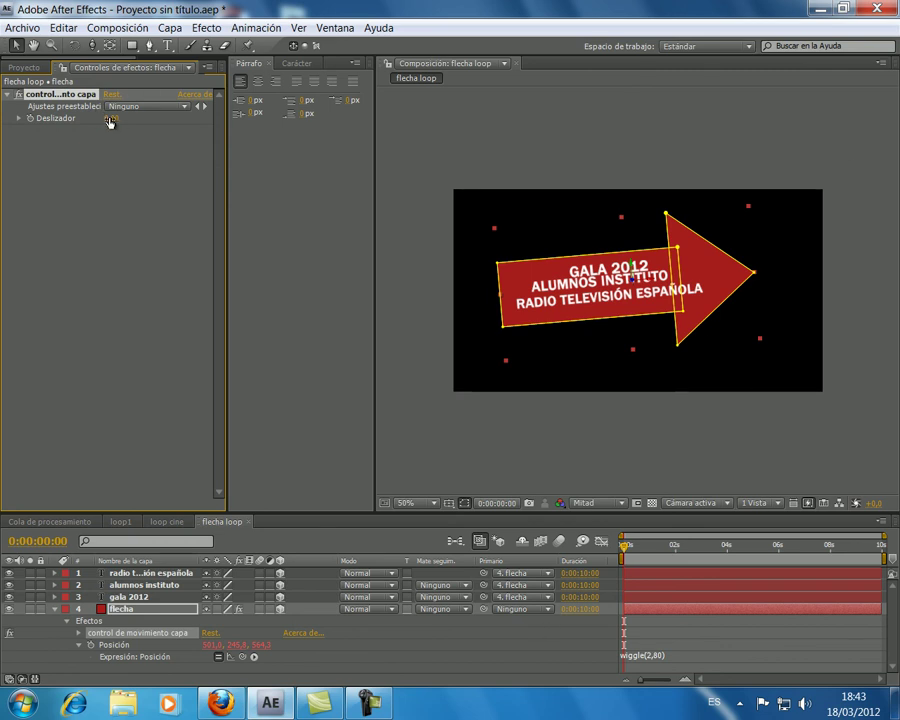
- Replace the wiggle amplitude 80 in the flecha layer's Posición expression with a link to the control de movimiento capa Deslizador
{"action": "left_click", "coordinate": [654, 657]}
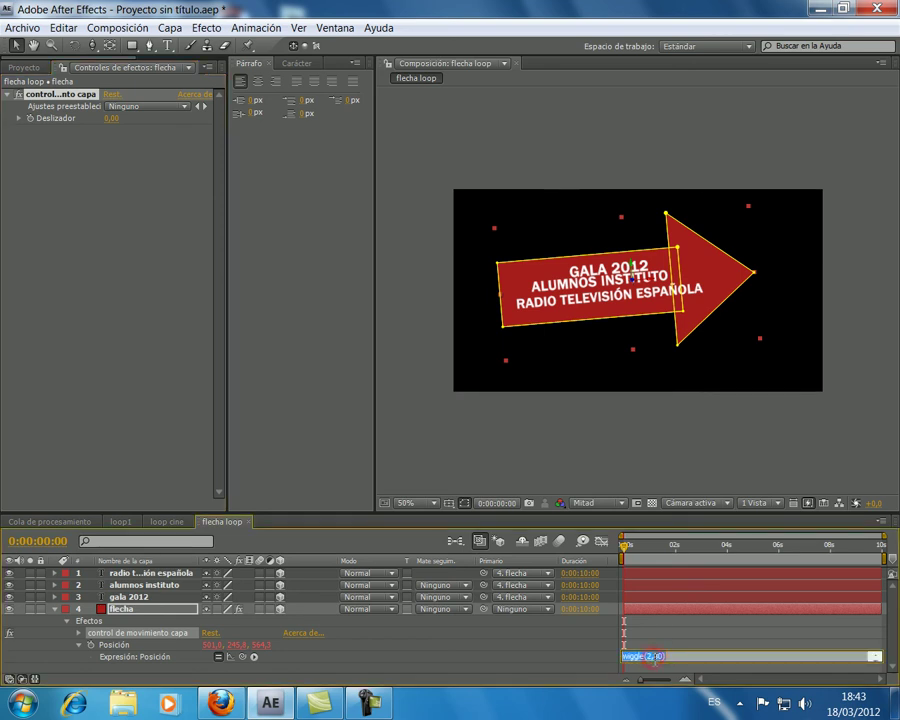
{"action": "double_click", "coordinate": [658, 657]}
{"action": "double_click", "coordinate": [656, 657]}
{"action": "left_click_drag", "start_coordinate": [241, 655], "coordinate": [113, 120]}
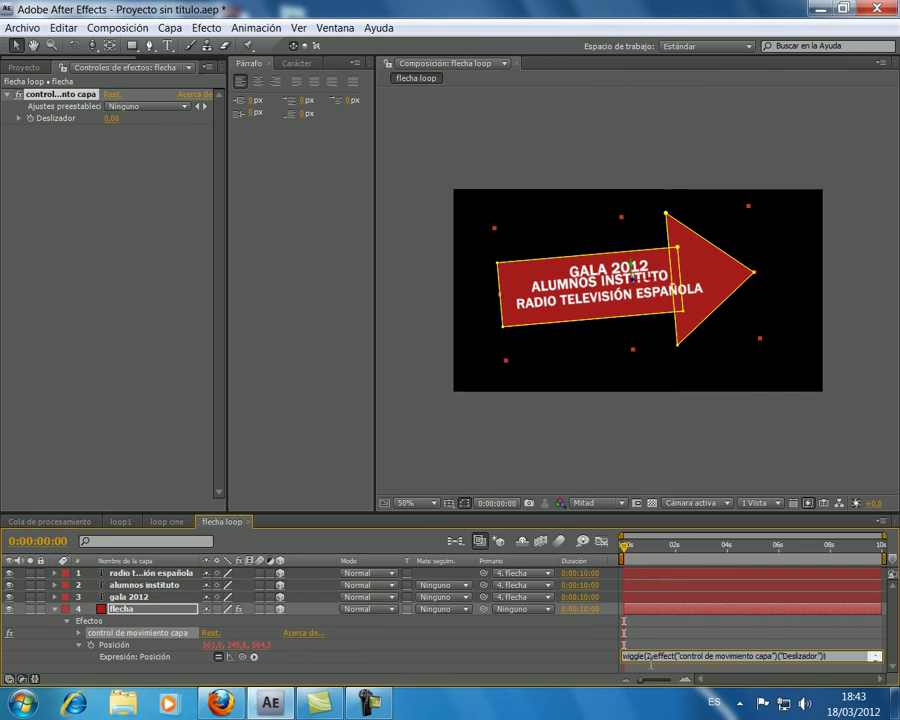
{"action": "left_click", "coordinate": [653, 656]}
{"action": "left_click", "coordinate": [642, 548]}
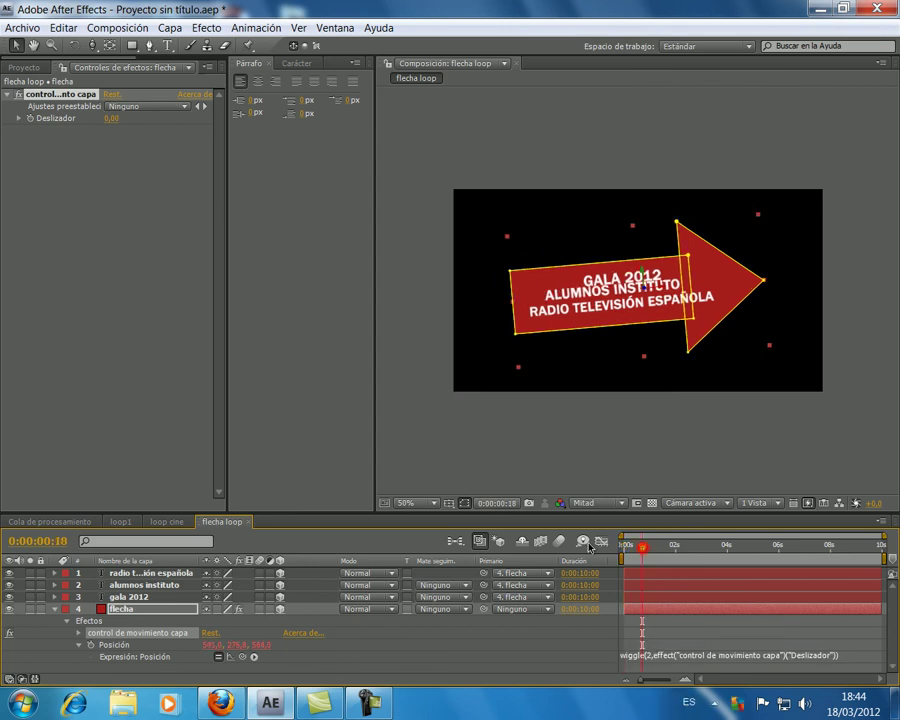
- Preview the loop, raise the Deslizador value to 347, and preview the arrow's movement again
{"action": "key", "text": "KP_0"}
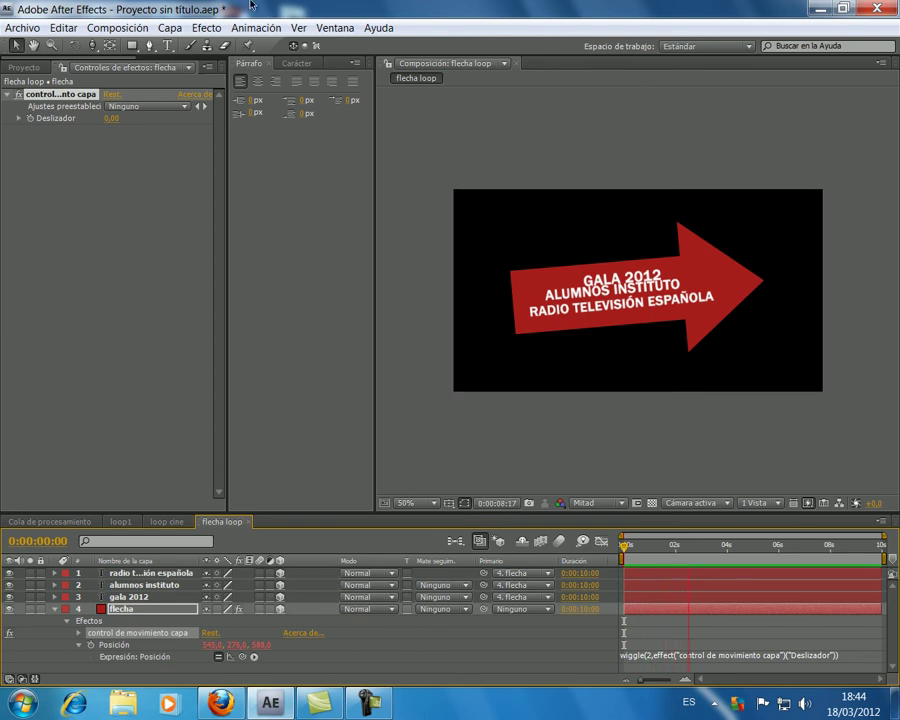
{"action": "left_click", "coordinate": [664, 554]}
{"action": "left_click_drag", "start_coordinate": [110, 121], "coordinate": [345, 123]}
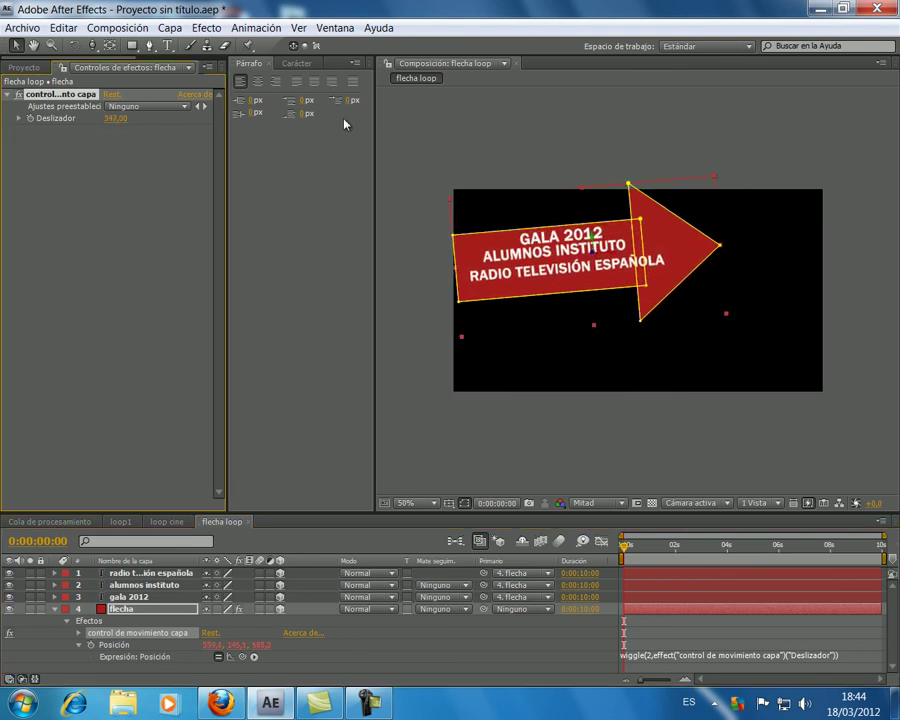
{"action": "key", "text": "space"}
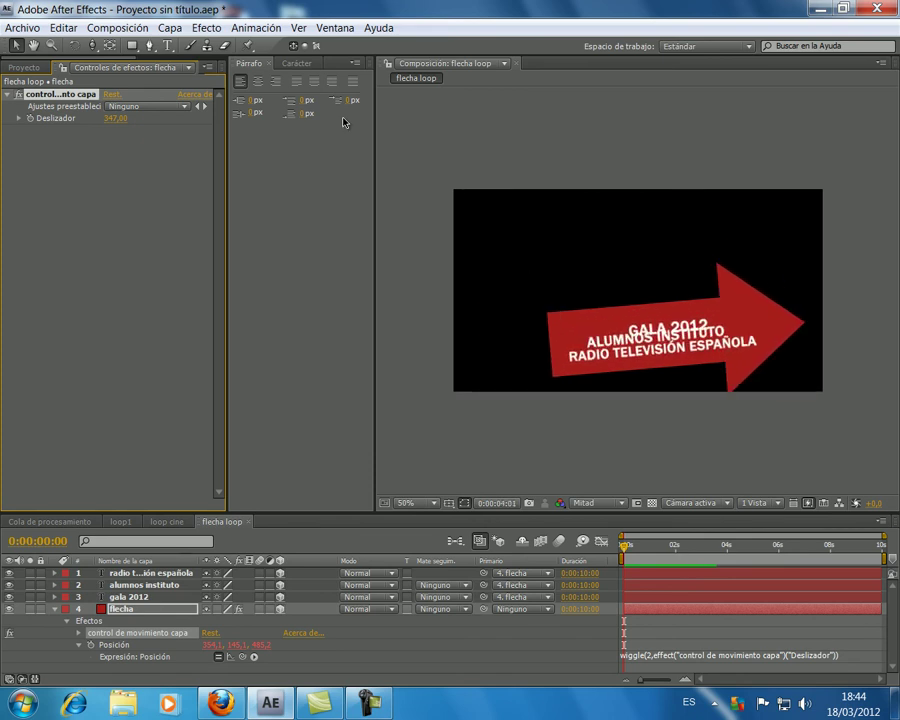
{"action": "left_click", "coordinate": [655, 548]}
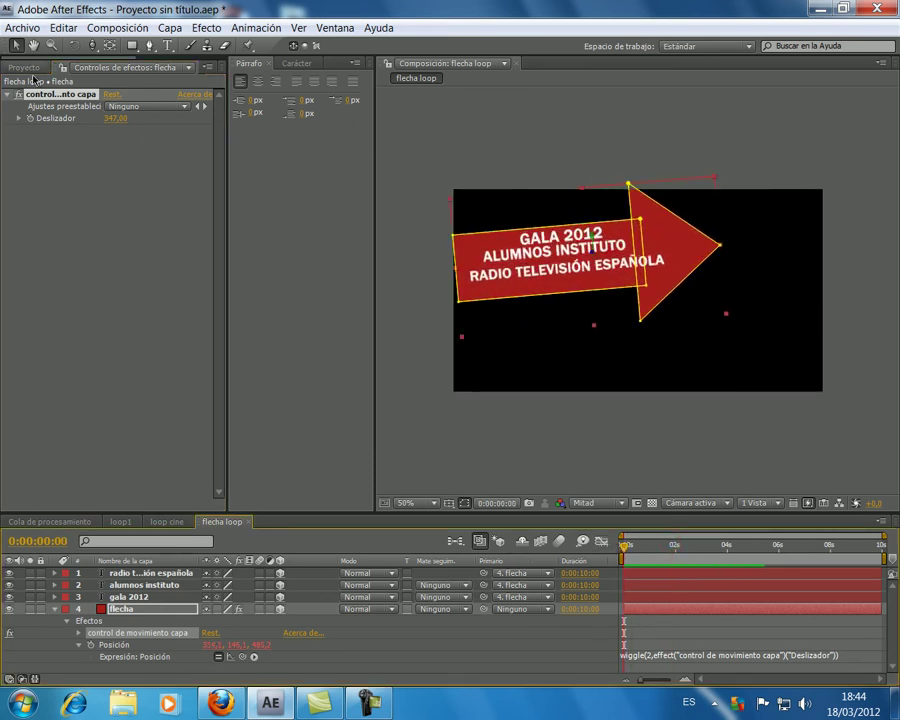
- Enable keyframing for the Deslizador at 0:00:00:00 and set its starting value to 0
{"action": "left_click", "coordinate": [29, 119]}
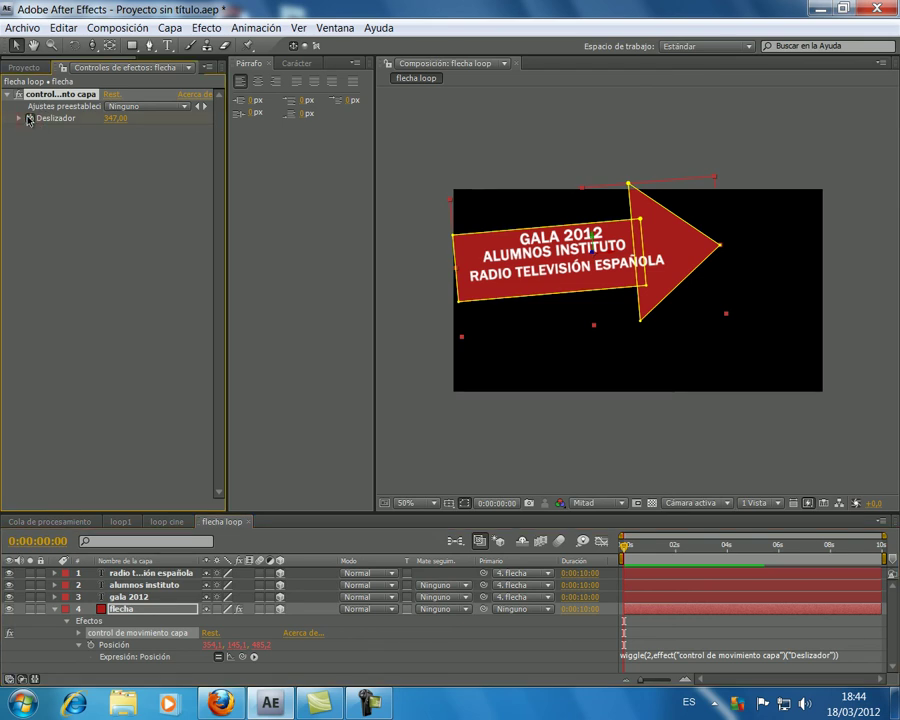
{"action": "key", "text": "space"}
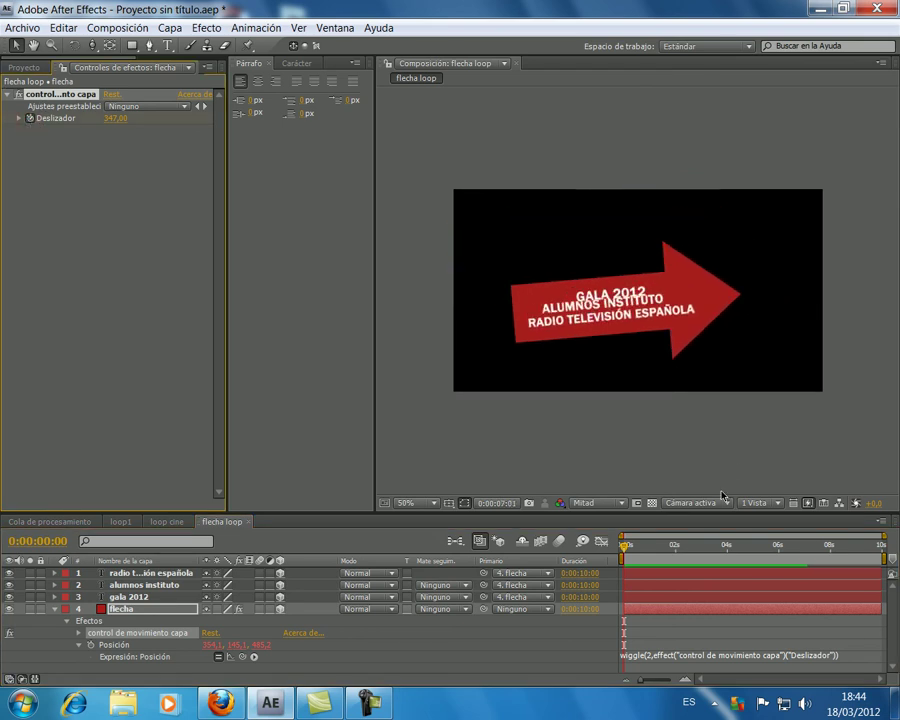
{"action": "key", "text": "space"}
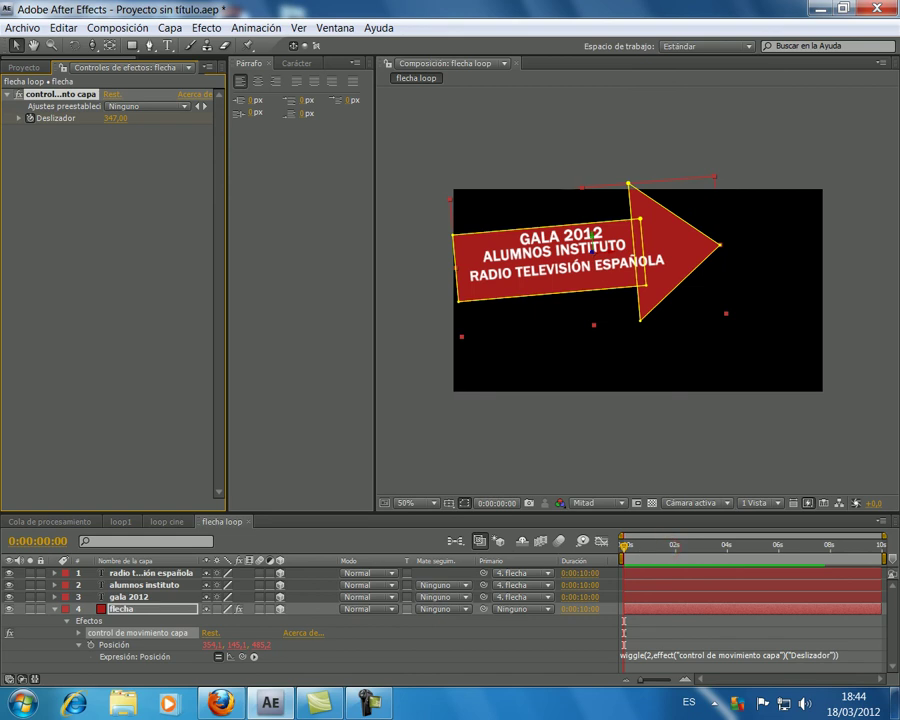
{"action": "left_click", "coordinate": [112, 118]}
{"action": "type", "text": "0"}
{"action": "key", "text": "Return"}
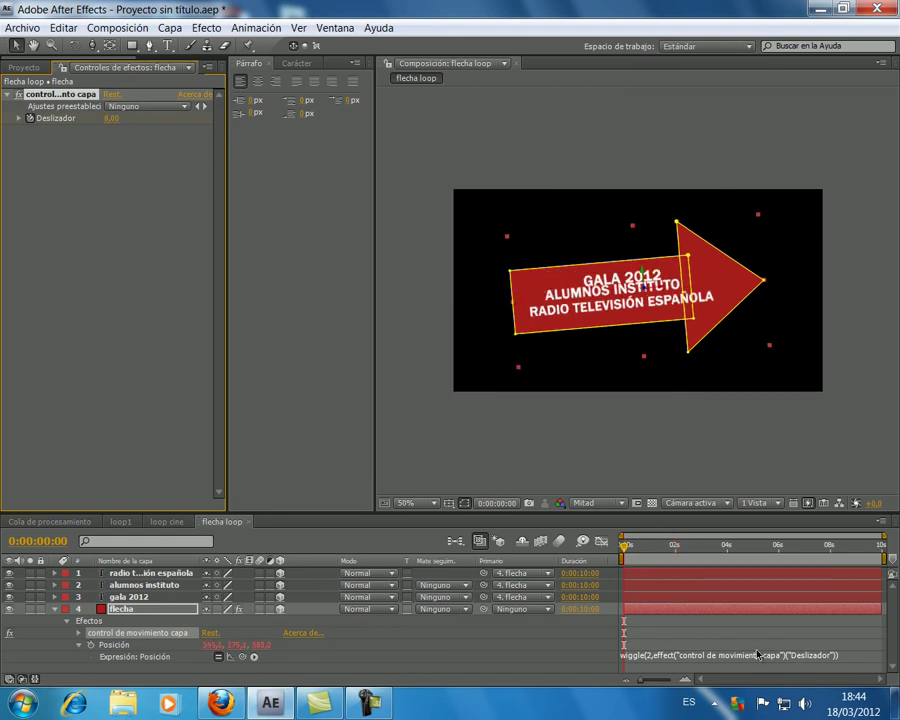
- Add a Deslizador keyframe with value 0 on the last frame, at 0:00:09:24
{"action": "left_click_drag", "start_coordinate": [757, 548], "coordinate": [893, 558]}
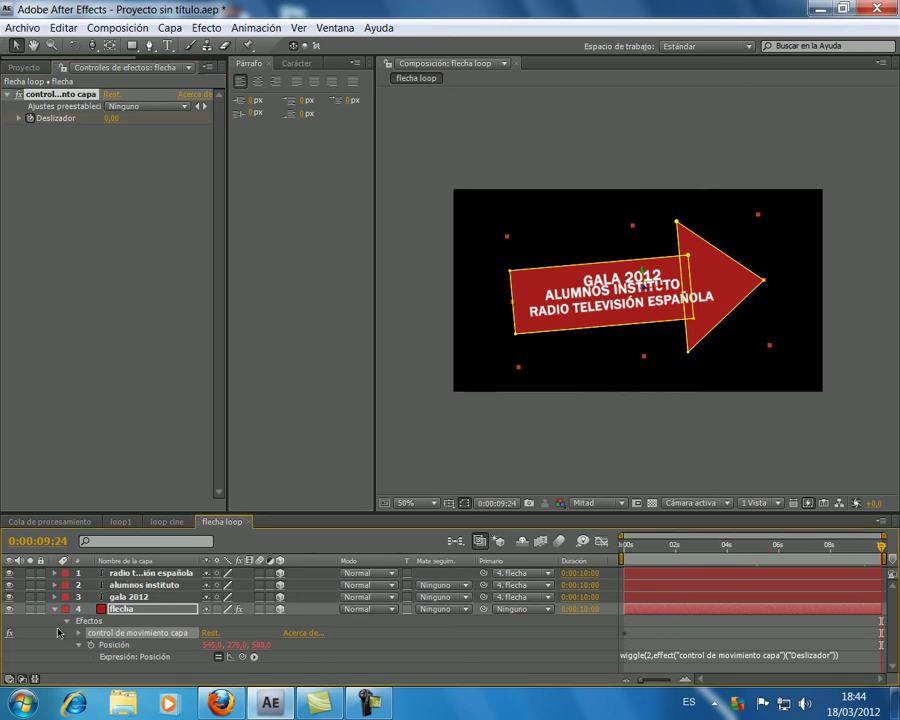
{"action": "left_click", "coordinate": [110, 119]}
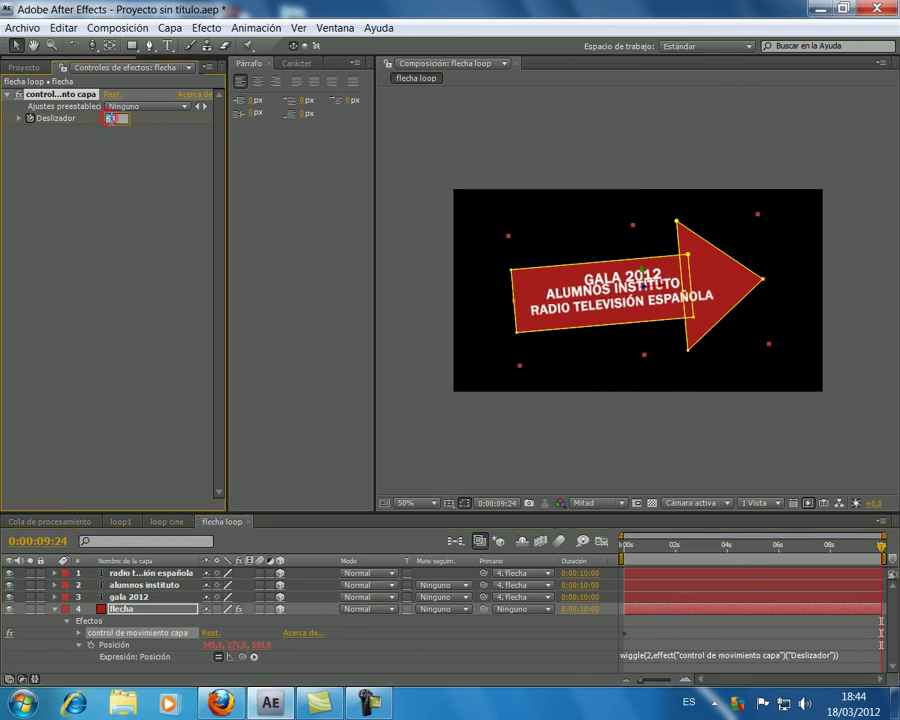
{"action": "key", "text": "Return"}
- Reveal the flecha keyframes, add a high Deslizador keyframe at 0:00:00:12, and add a low one at 0:00:02:02
{"action": "left_click_drag", "start_coordinate": [883, 543], "coordinate": [703, 561]}
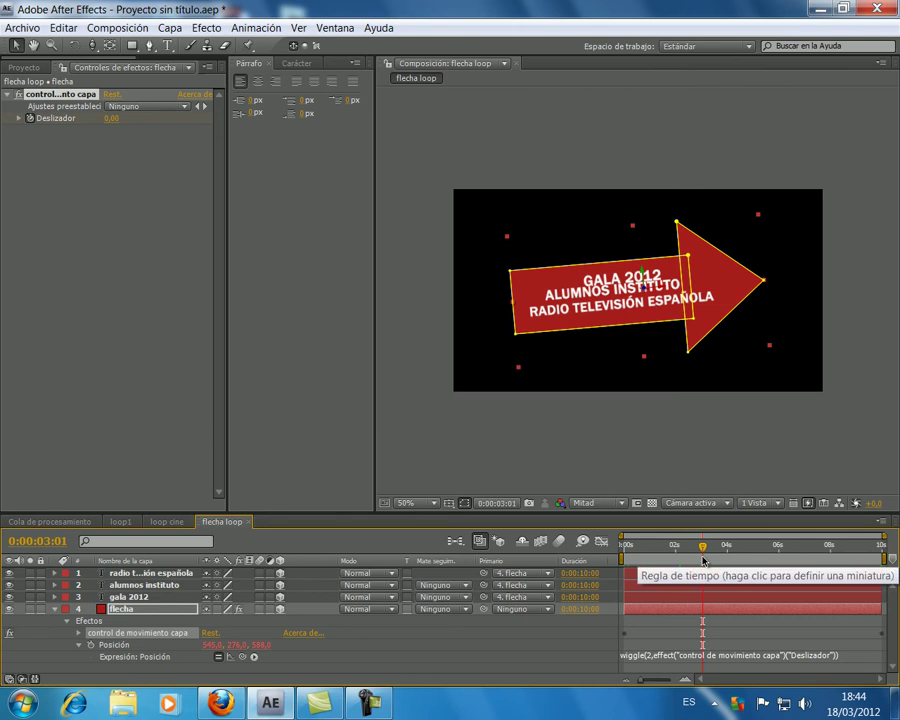
{"action": "key", "text": "u"}
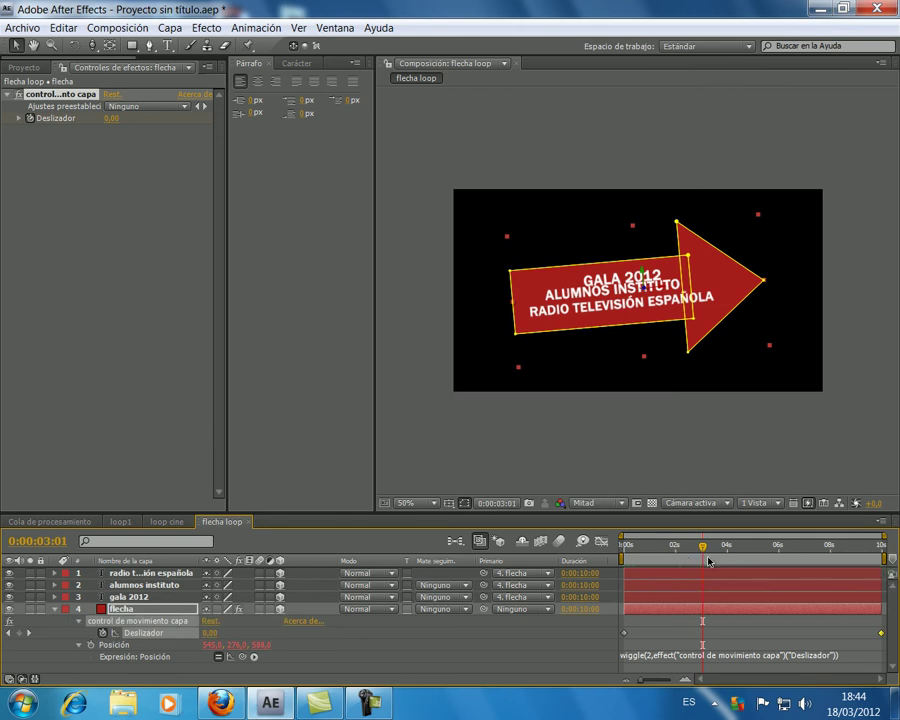
{"action": "left_click_drag", "start_coordinate": [703, 549], "coordinate": [638, 559]}
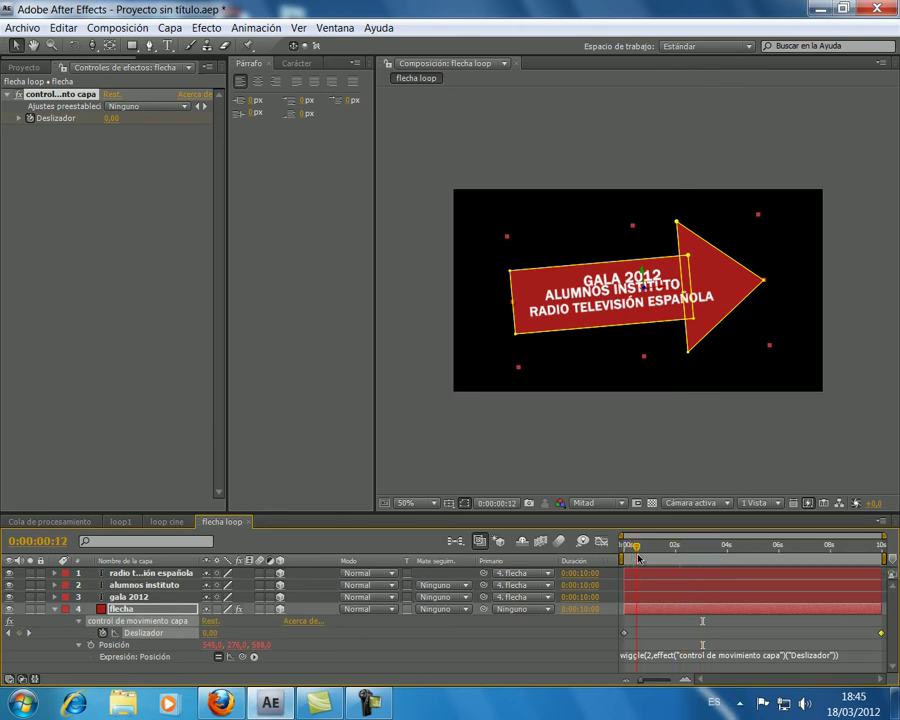
{"action": "left_click_drag", "start_coordinate": [110, 118], "coordinate": [263, 141]}
{"action": "left_click", "coordinate": [677, 548]}
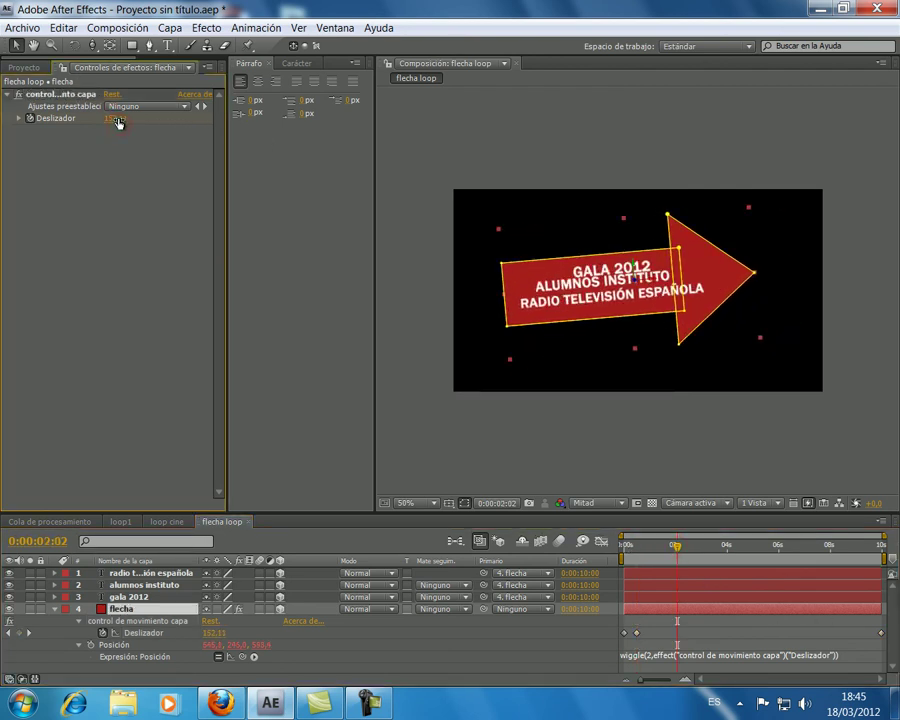
{"action": "left_click_drag", "start_coordinate": [117, 122], "coordinate": [35, 133]}
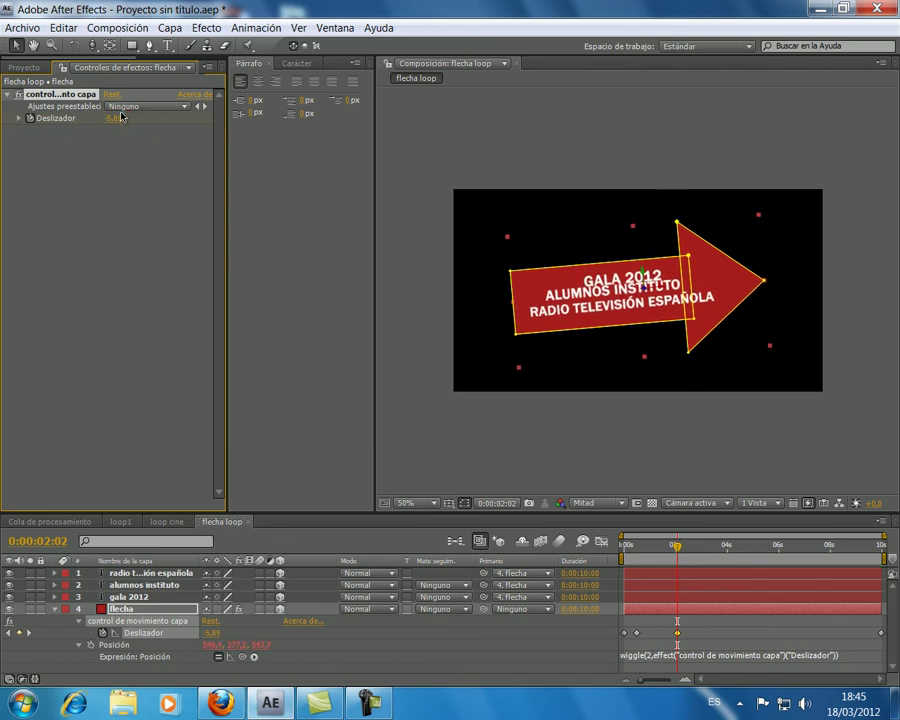
{"action": "left_click_drag", "start_coordinate": [110, 118], "coordinate": [134, 121]}
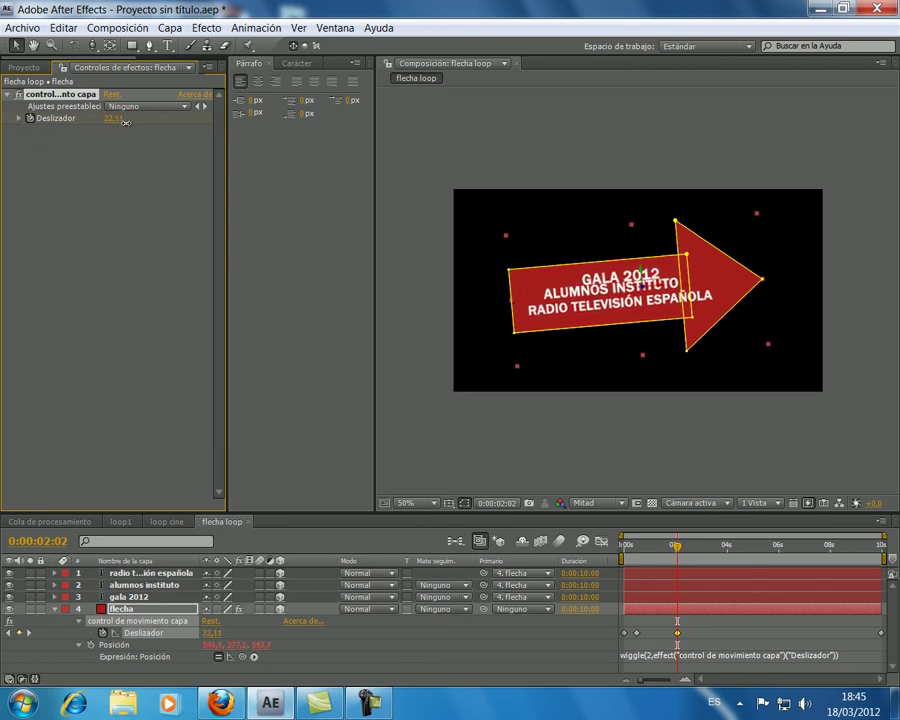
- Add Deslizador keyframes of about 32.86 at 0:00:04:04 and about 138.48 at 0:00:05:16
{"action": "left_click", "coordinate": [731, 556]}
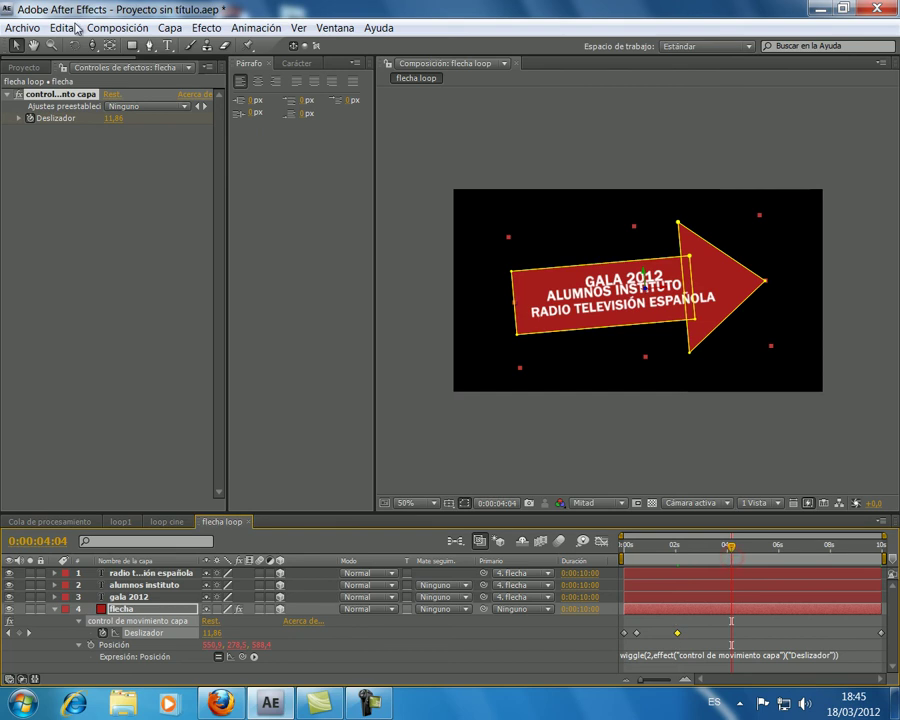
{"action": "left_click_drag", "start_coordinate": [113, 123], "coordinate": [141, 130]}
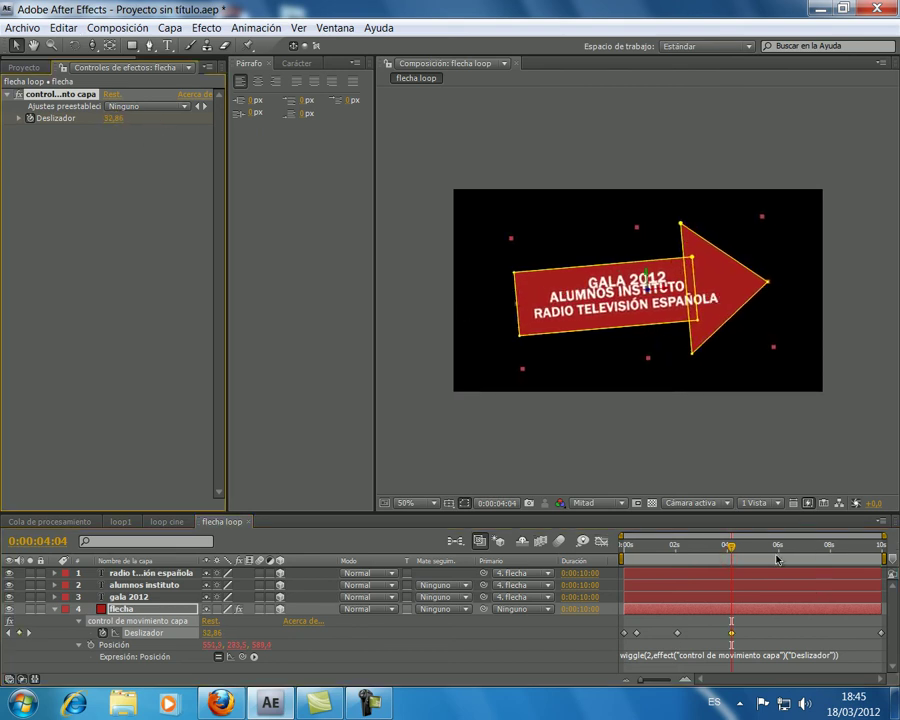
{"action": "left_click", "coordinate": [769, 546]}
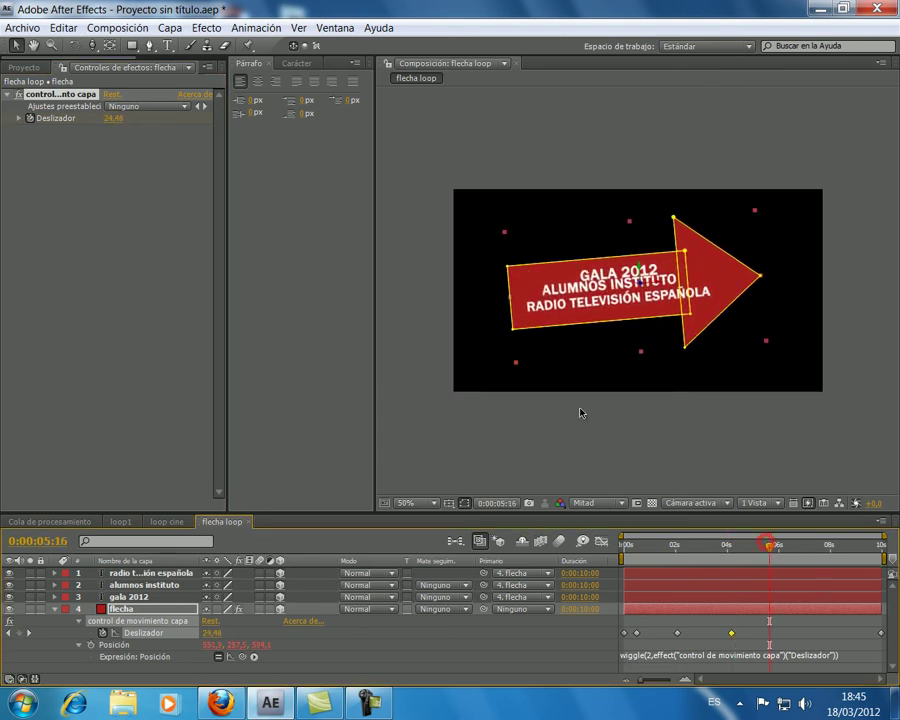
{"action": "left_click_drag", "start_coordinate": [118, 118], "coordinate": [232, 121]}
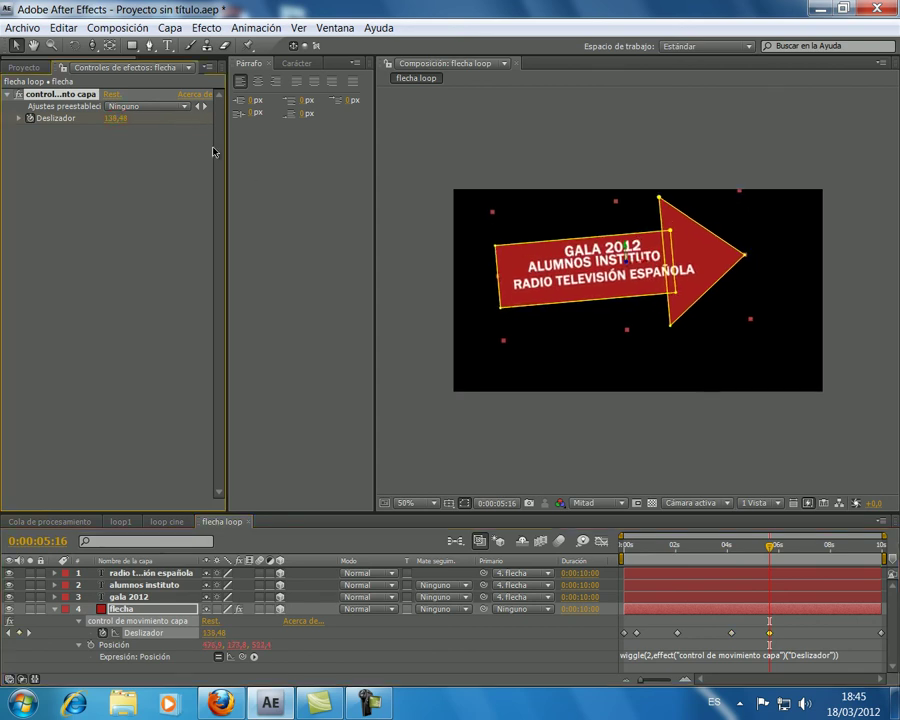
- Add Deslizador keyframes of about 19.19 at 0:00:07:06 and about 115.03 at 0:00:08:17
{"action": "left_click", "coordinate": [810, 545]}
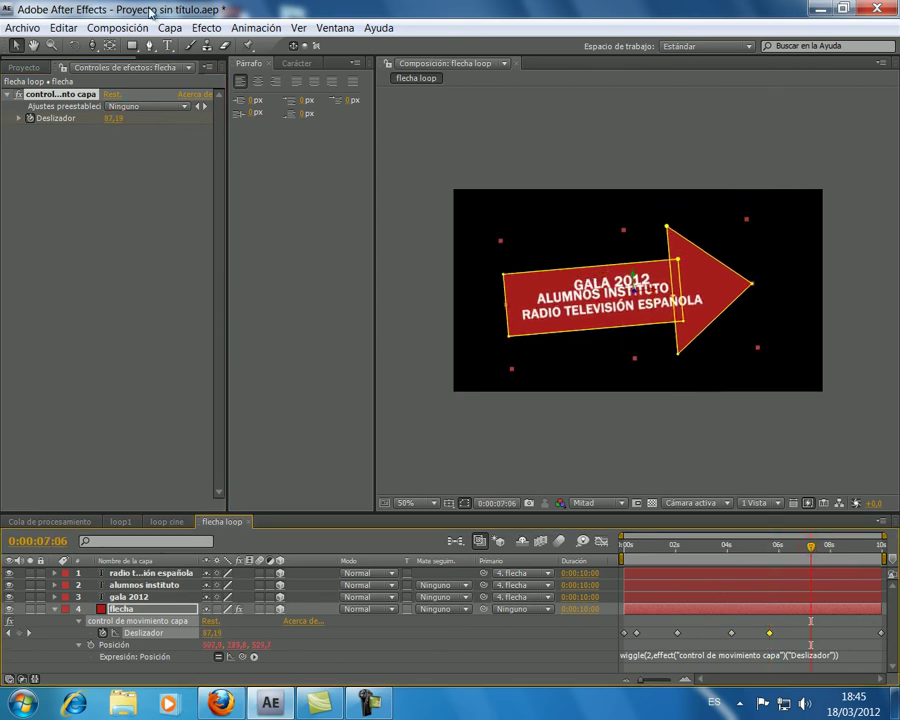
{"action": "left_click_drag", "start_coordinate": [116, 119], "coordinate": [74, 123]}
{"action": "left_click", "coordinate": [848, 545]}
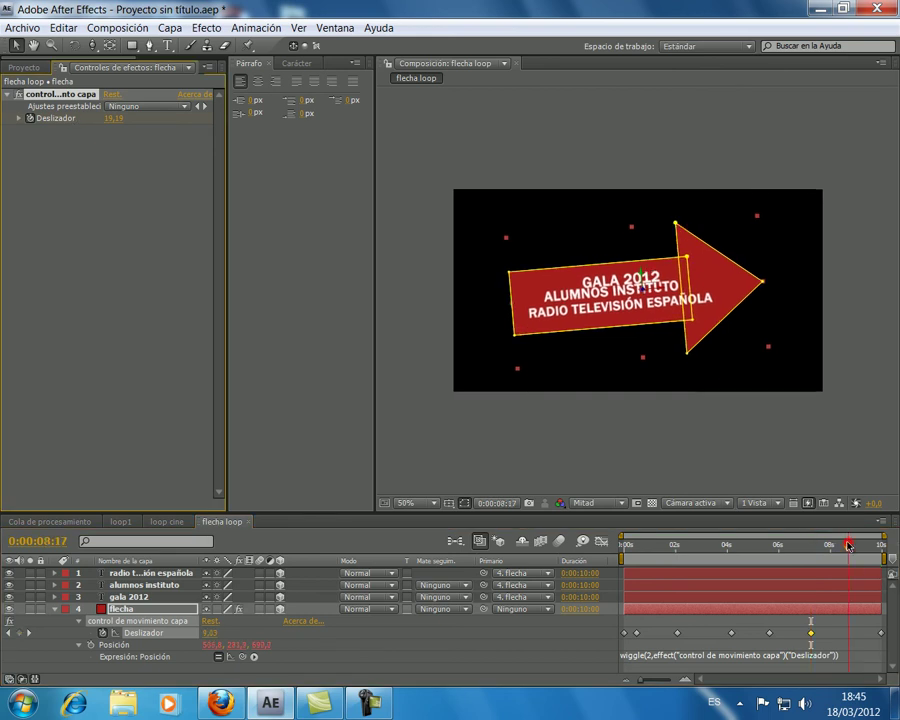
{"action": "left_click_drag", "start_coordinate": [108, 119], "coordinate": [192, 121]}
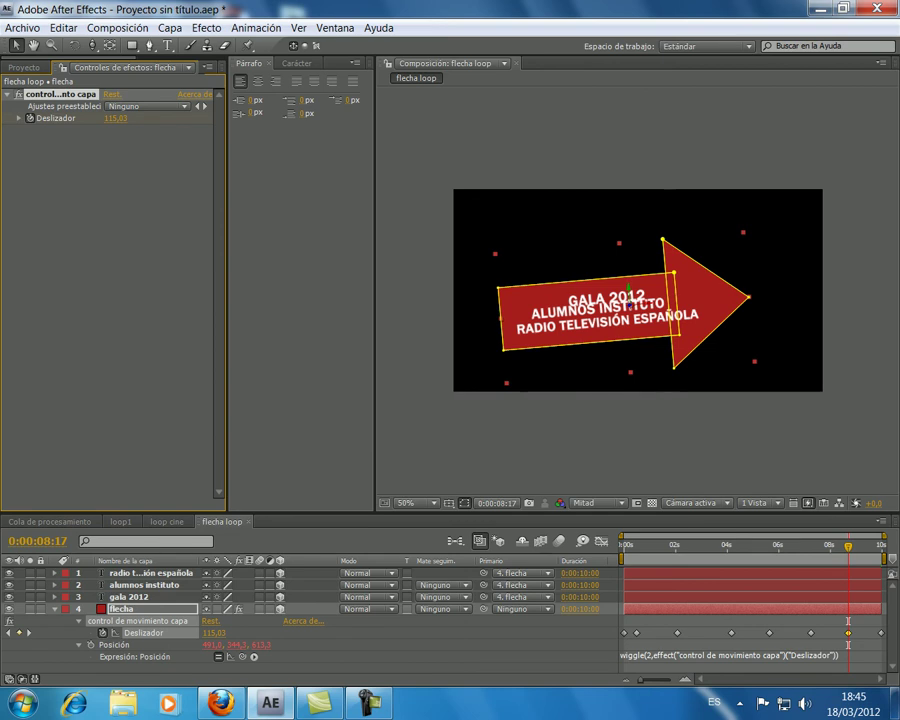
- Add a Deslizador keyframe of about 78.97 at 0:00:09:19, just before the final keyframe, and preview the loop
{"action": "left_click_drag", "start_coordinate": [861, 553], "coordinate": [884, 548]}
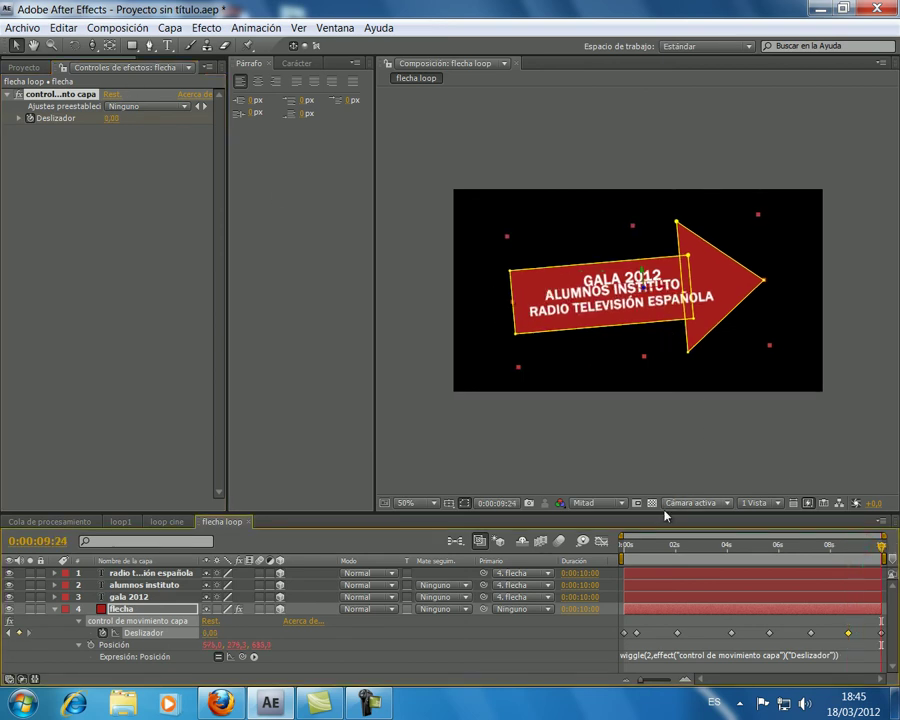
{"action": "left_click", "coordinate": [876, 548]}
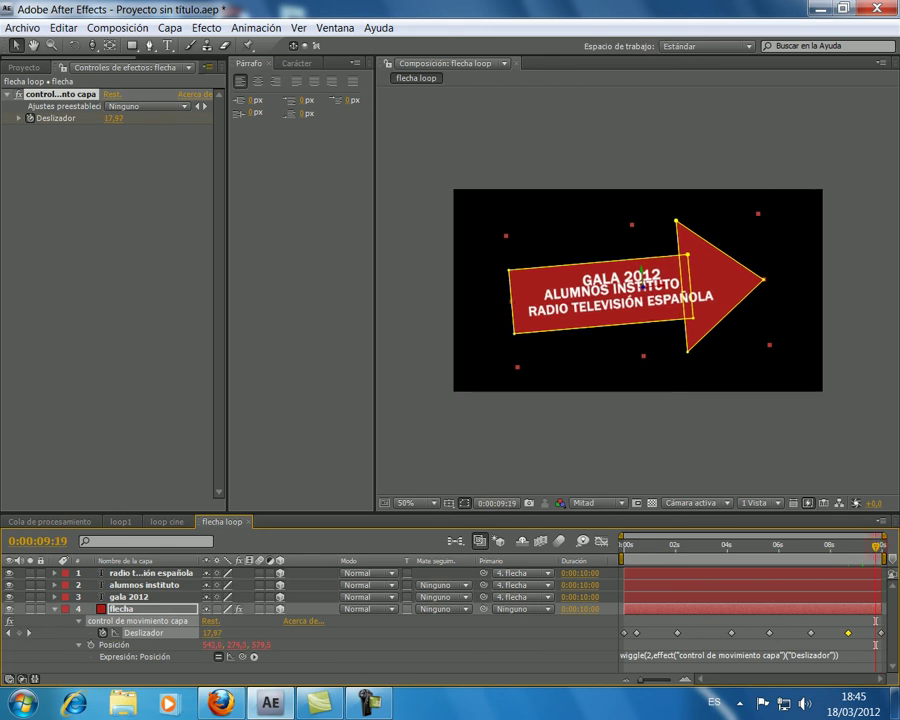
{"action": "left_click_drag", "start_coordinate": [117, 119], "coordinate": [257, 245]}
{"action": "key", "text": "KP_0"}
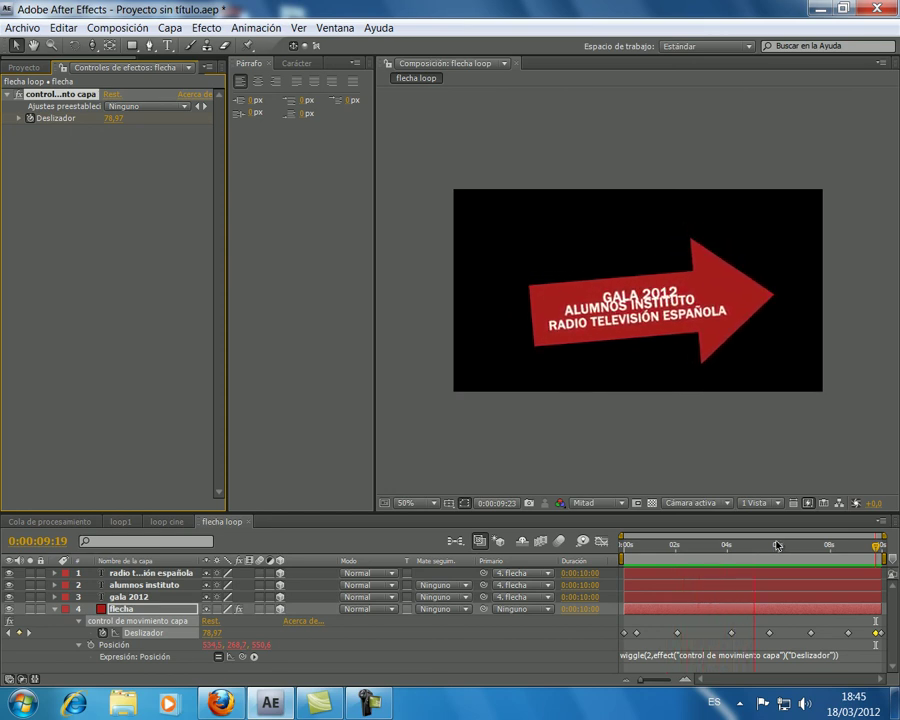
{"action": "left_click", "coordinate": [661, 543]}
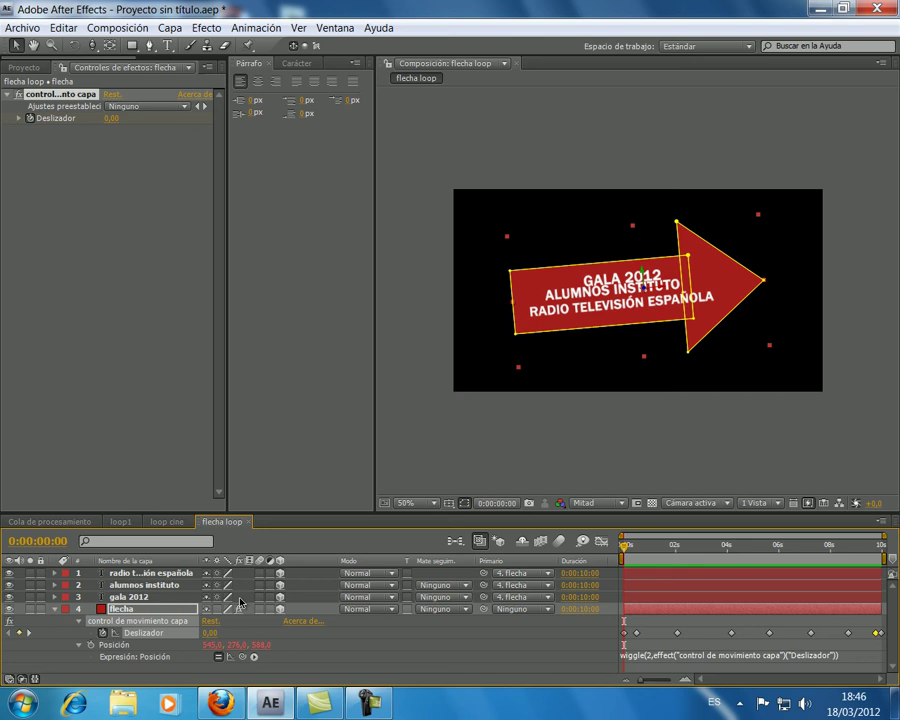
- Show the flecha layer's rotation properties at the start of the loop and set Rotación Y to -7°
{"action": "key", "text": "y"}
{"action": "left_click", "coordinate": [116, 610]}
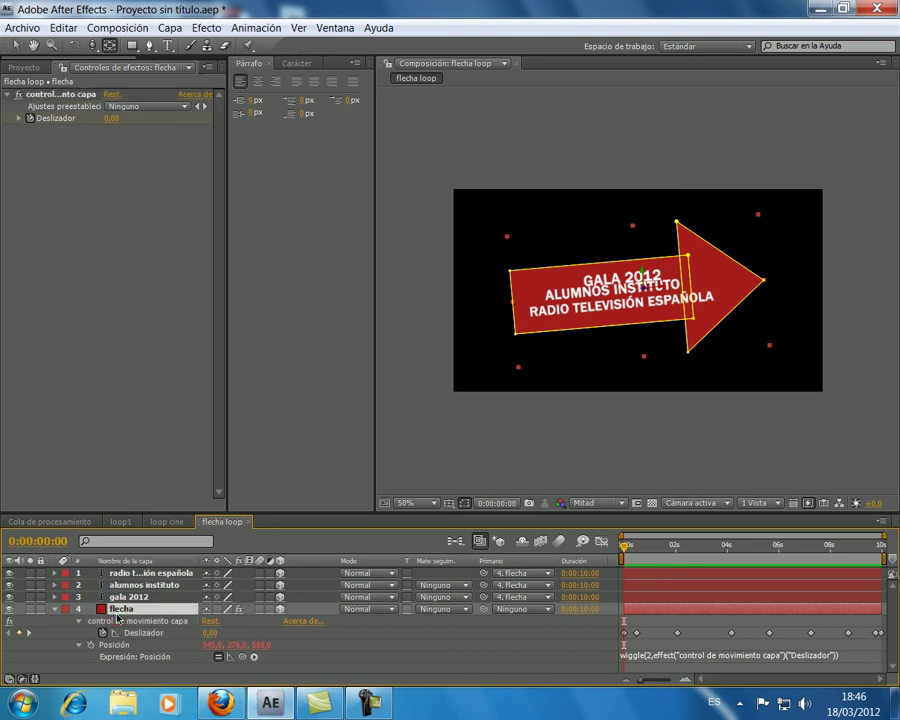
{"action": "key", "text": "r"}
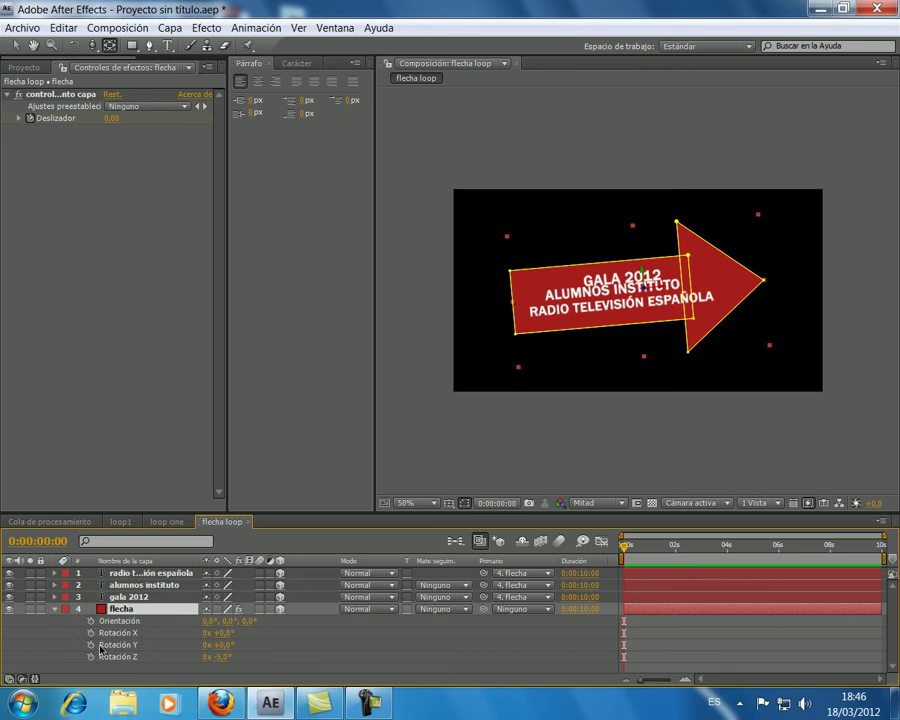
{"action": "left_click_drag", "start_coordinate": [218, 645], "coordinate": [216, 648]}
{"action": "key", "text": "Return"}
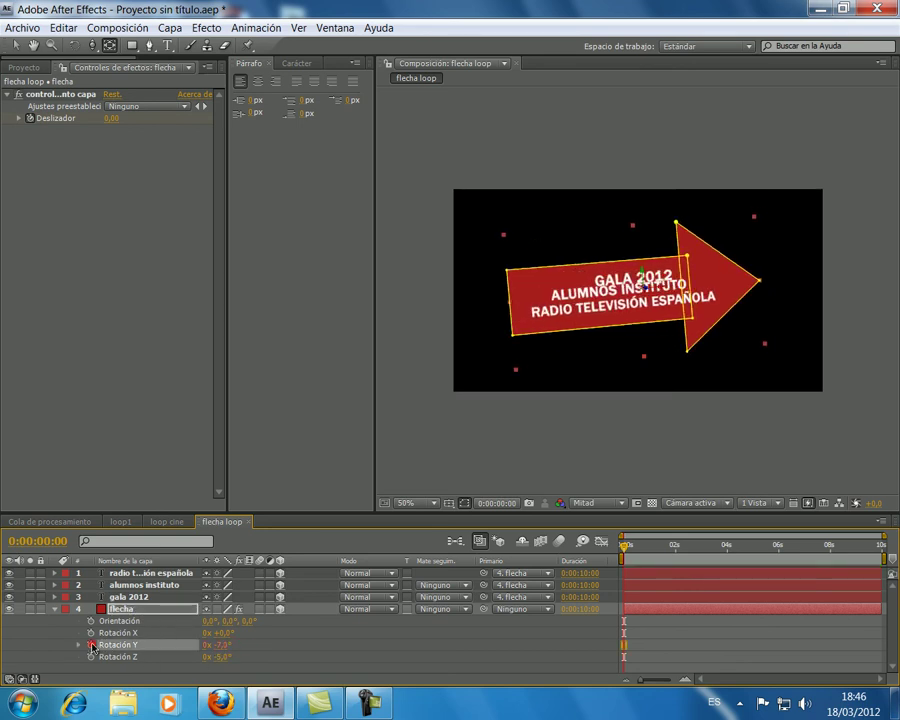
- Add the expression wiggle (3,effect("control de movimiento capa")("Deslizador")/2) to the flecha layer's Rotación Y and preview the loop
{"action": "left_click", "coordinate": [92, 646], "text": "alt"}
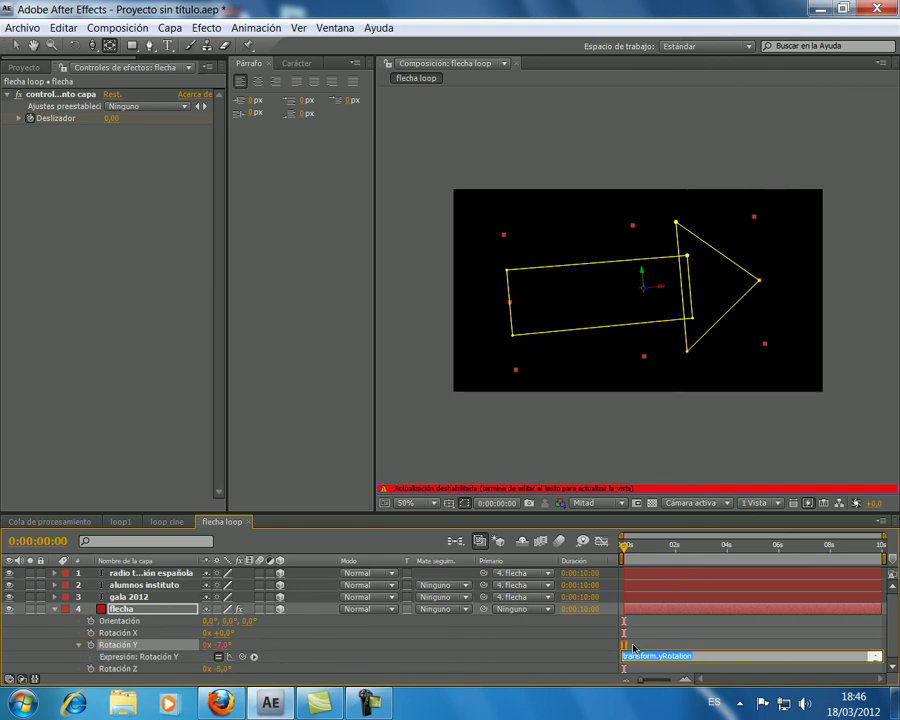
{"action": "type", "text": "wiggle (3,"}
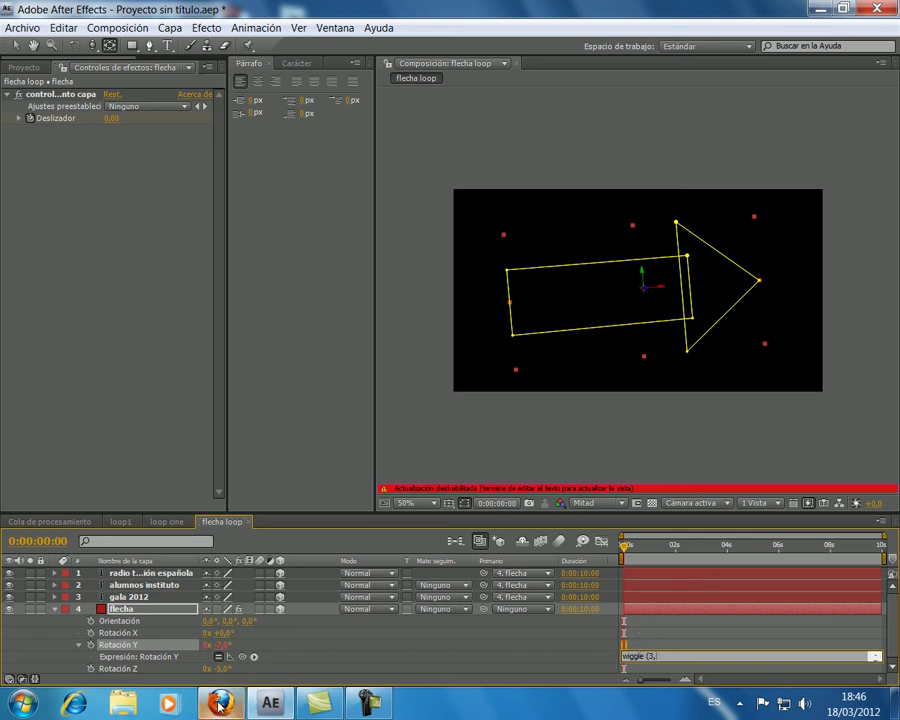
{"action": "left_click_drag", "start_coordinate": [242, 656], "coordinate": [48, 118]}
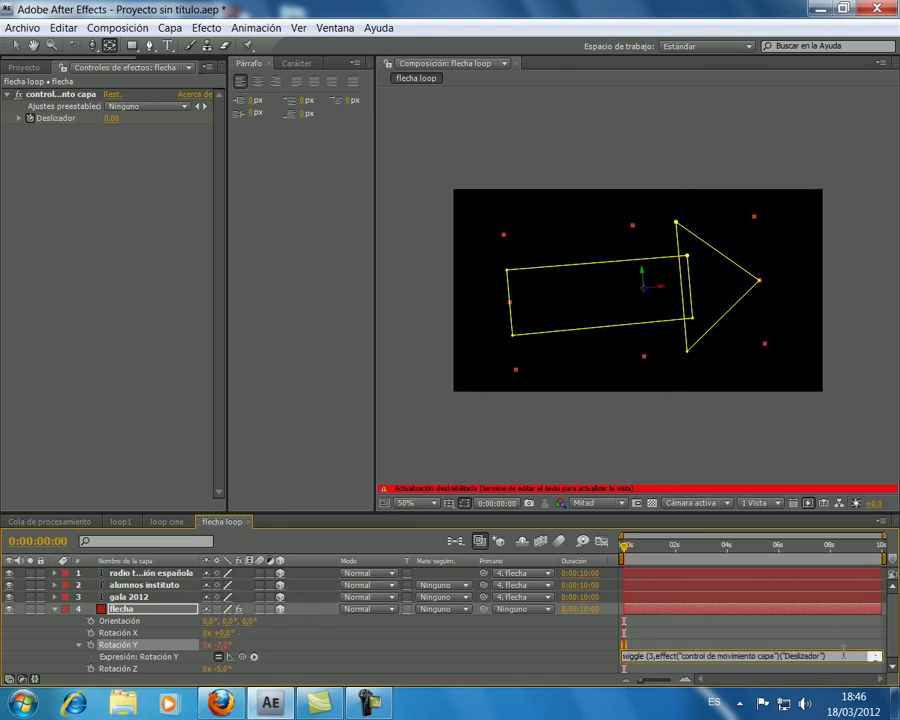
{"action": "left_click", "coordinate": [833, 656]}
{"action": "left_click", "coordinate": [318, 664]}
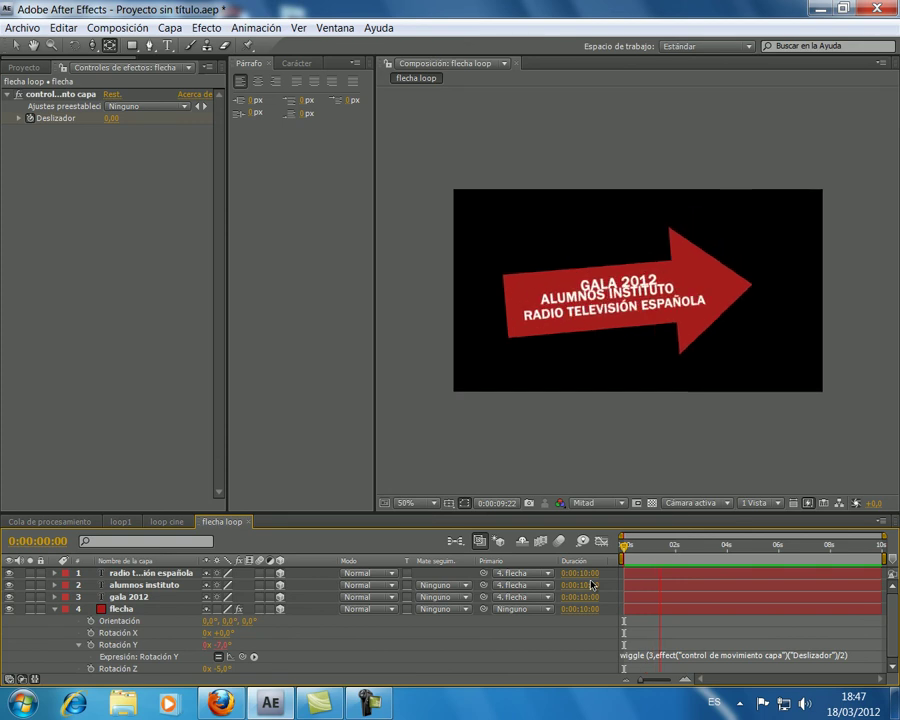
- Add the flecha loop composition as the uppermost layer of the loop cine composition
{"action": "left_click", "coordinate": [152, 522]}
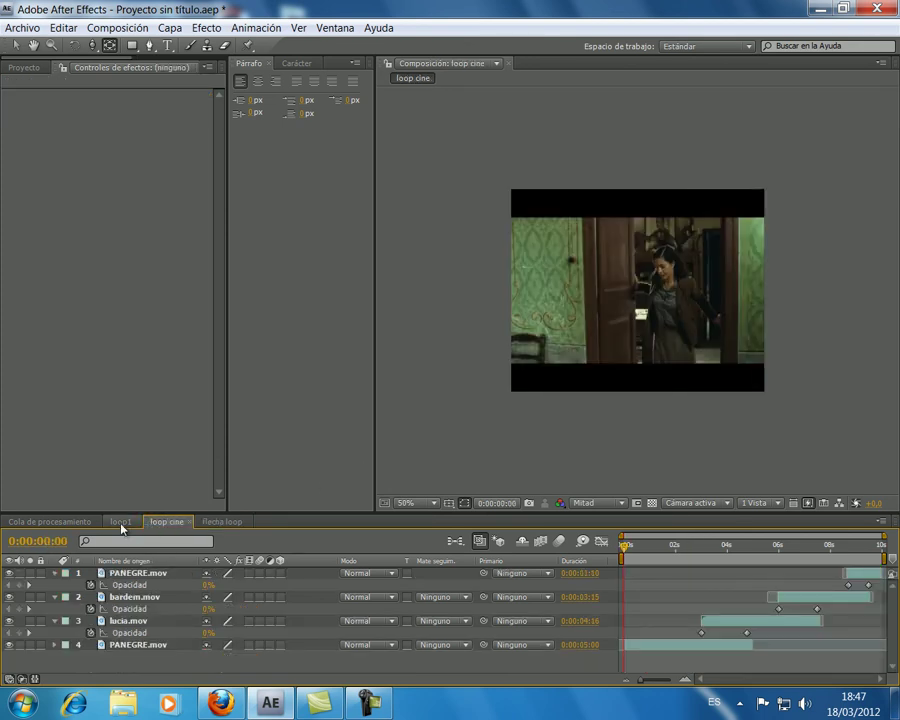
{"action": "left_click", "coordinate": [230, 520]}
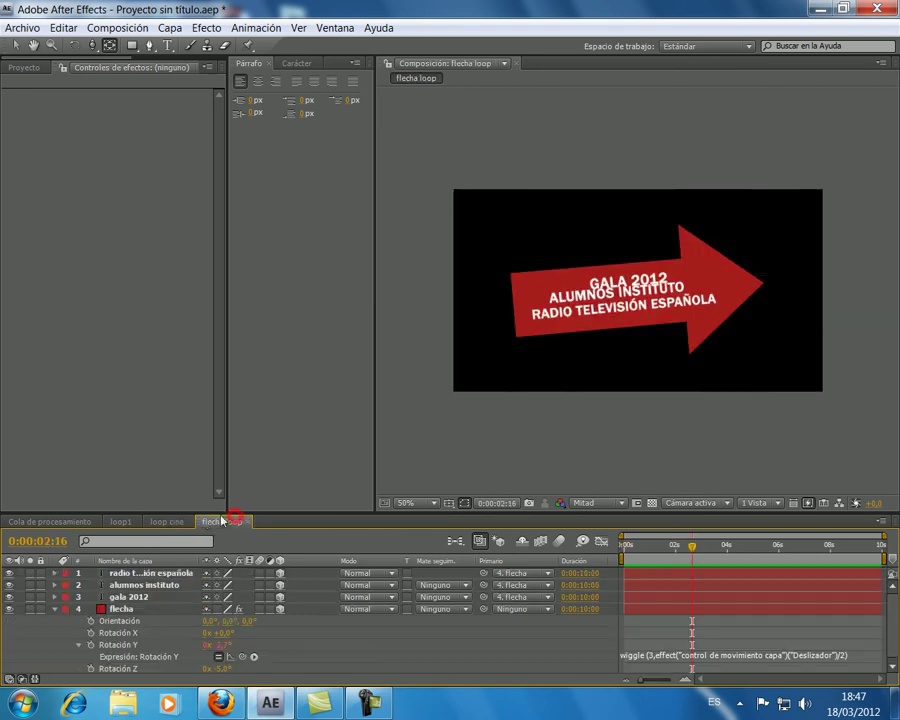
{"action": "left_click", "coordinate": [170, 521]}
{"action": "left_click", "coordinate": [70, 521]}
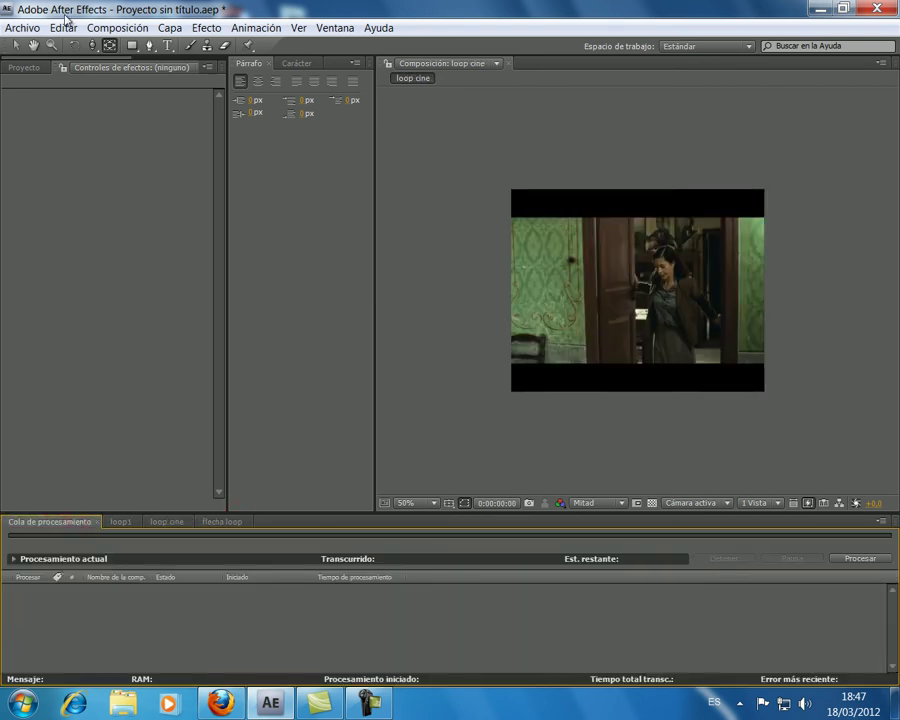
{"action": "left_click", "coordinate": [24, 68]}
{"action": "left_click", "coordinate": [168, 521]}
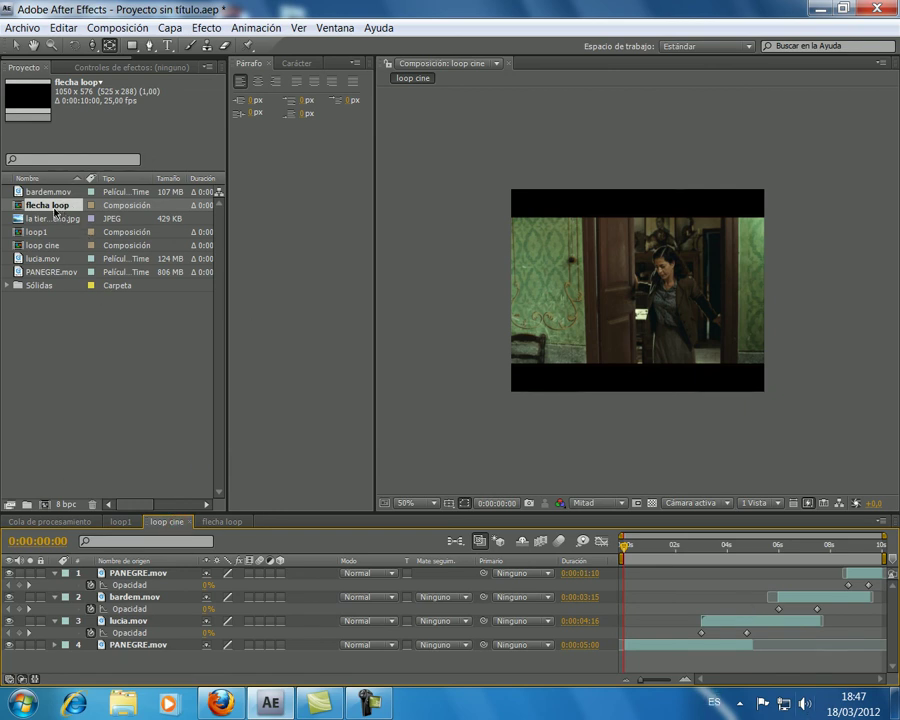
{"action": "left_click_drag", "start_coordinate": [55, 205], "coordinate": [101, 571]}
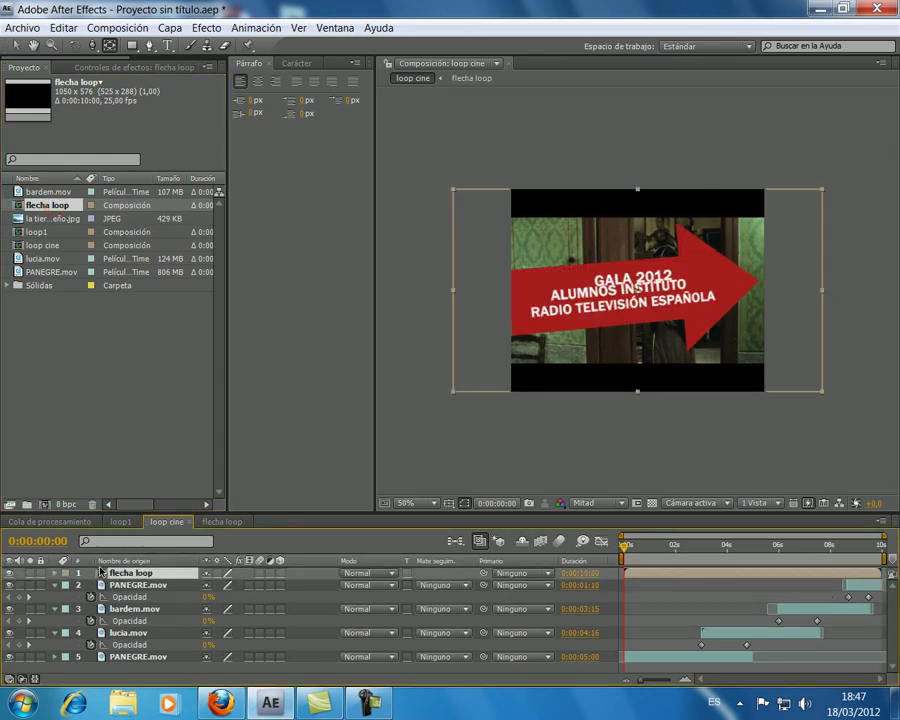
- Scale the nested flecha loop layer to 39%, move it to the lower-left area of the film image and preview loop cine
{"action": "key", "text": "s"}
{"action": "mouse_move", "coordinate": [227, 585]}
{"action": "left_mouse_down"}
{"action": "mouse_move", "coordinate": [194, 584]}
{"action": "mouse_move", "coordinate": [211, 585]}
{"action": "left_mouse_up"}
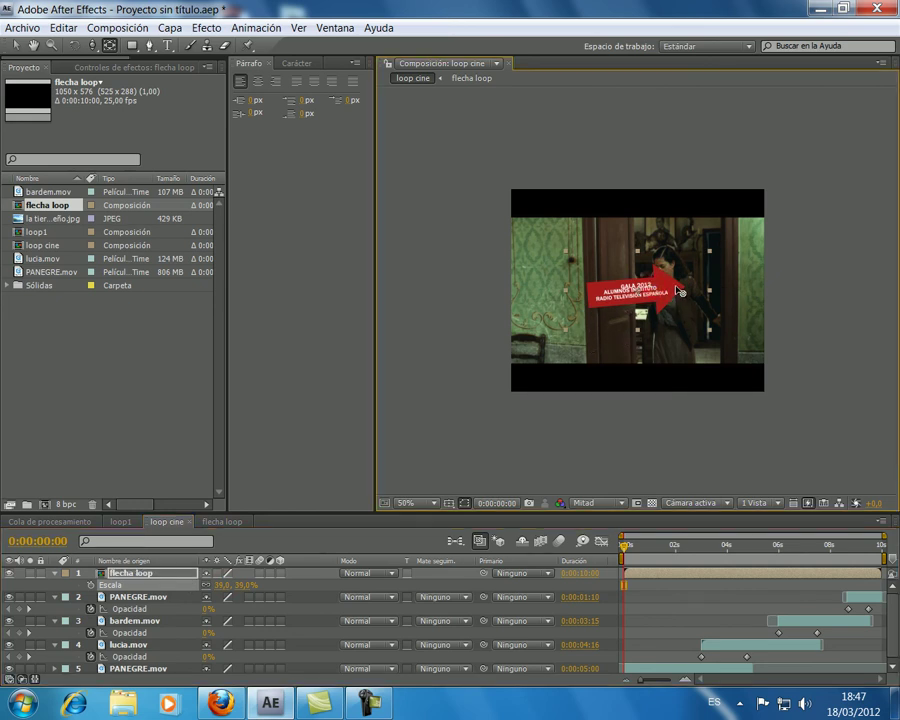
{"action": "left_click", "coordinate": [16, 45]}
{"action": "left_click_drag", "start_coordinate": [636, 296], "coordinate": [601, 348]}
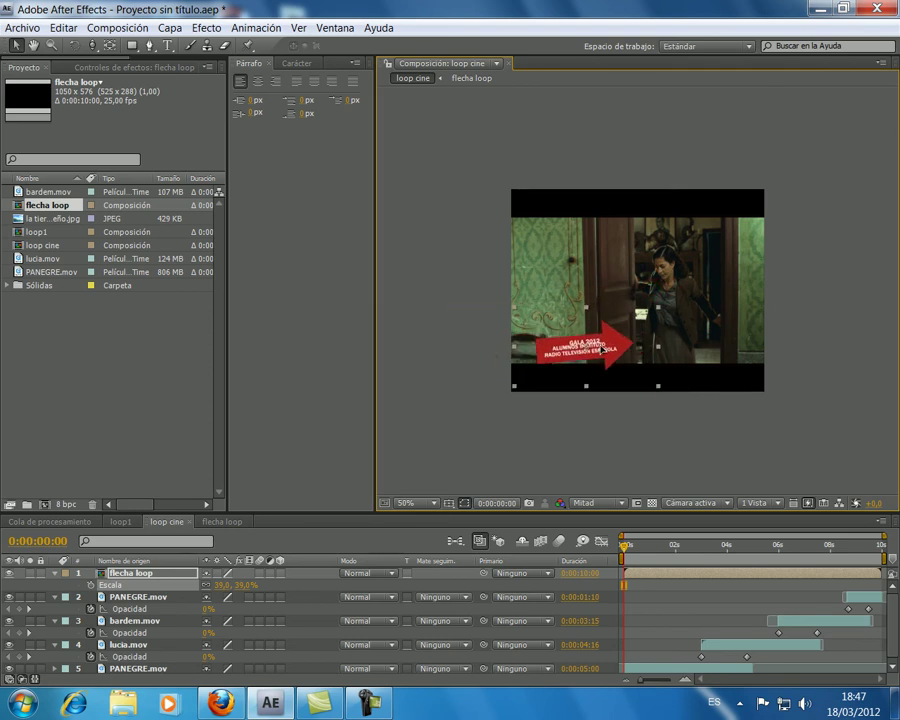
{"action": "key", "text": "KP_0"}
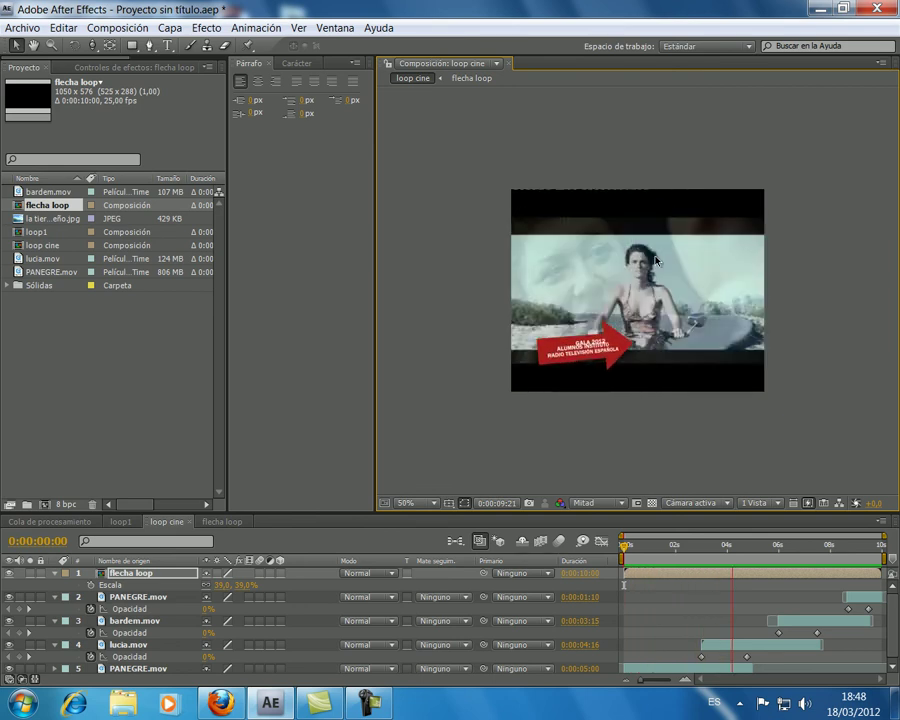
- Add flecha loop above the world map in loop1, scale it to 44% and position it over the map's left half
{"action": "left_click", "coordinate": [121, 522]}
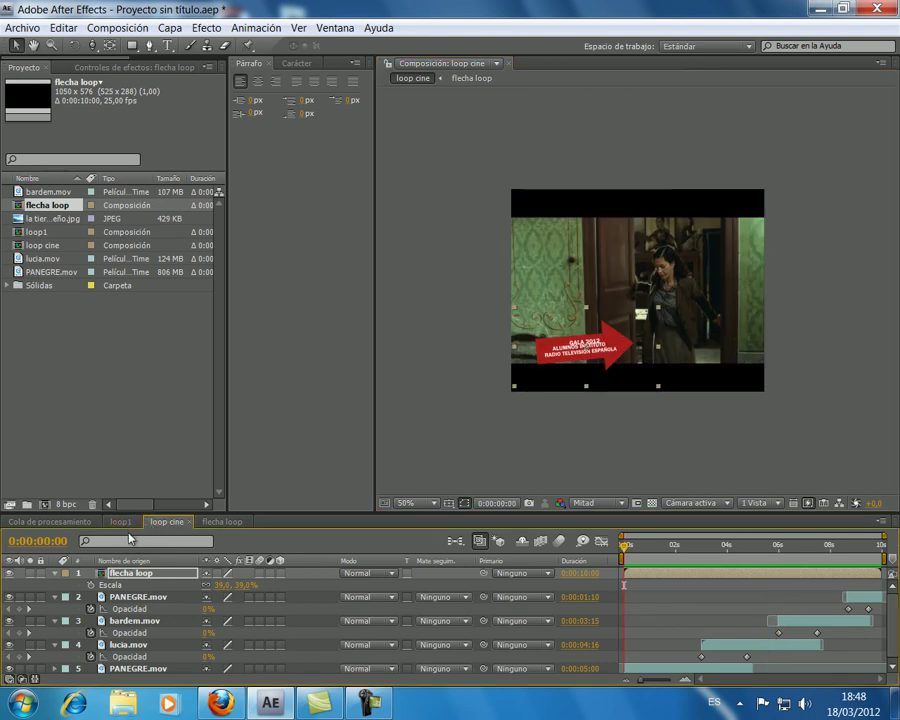
{"action": "left_click", "coordinate": [122, 523]}
{"action": "left_click_drag", "start_coordinate": [38, 204], "coordinate": [566, 333]}
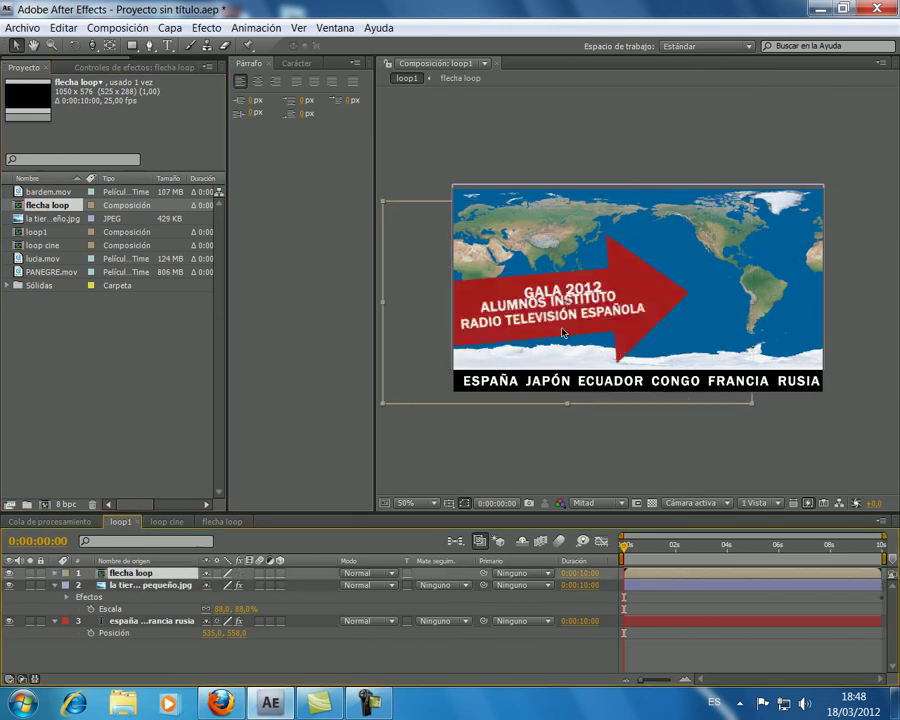
{"action": "key", "text": "s"}
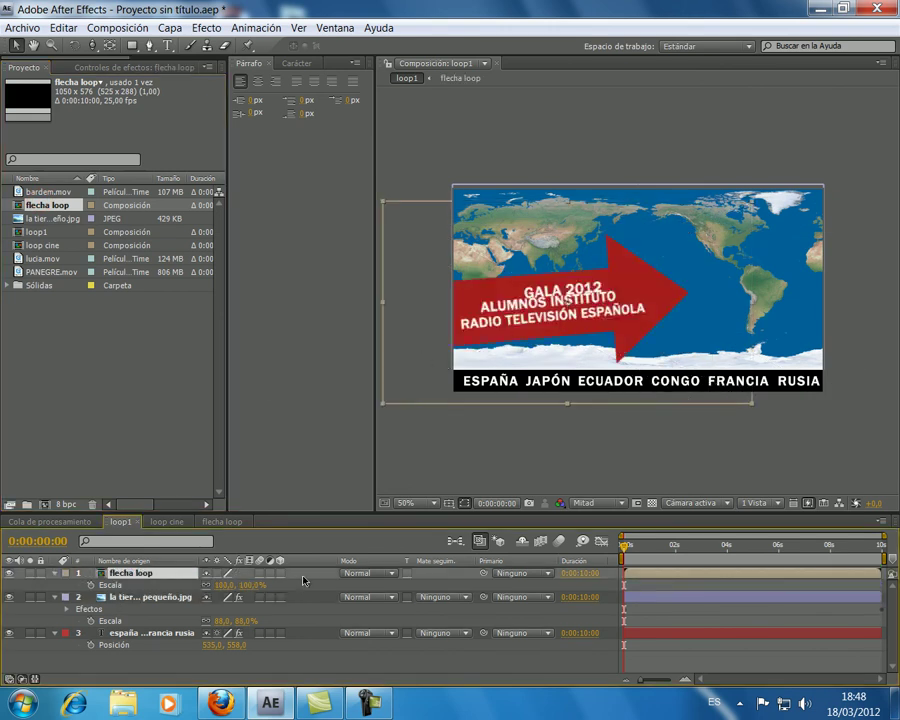
{"action": "left_click_drag", "start_coordinate": [218, 585], "coordinate": [125, 585]}
{"action": "left_click_drag", "start_coordinate": [595, 313], "coordinate": [596, 278]}
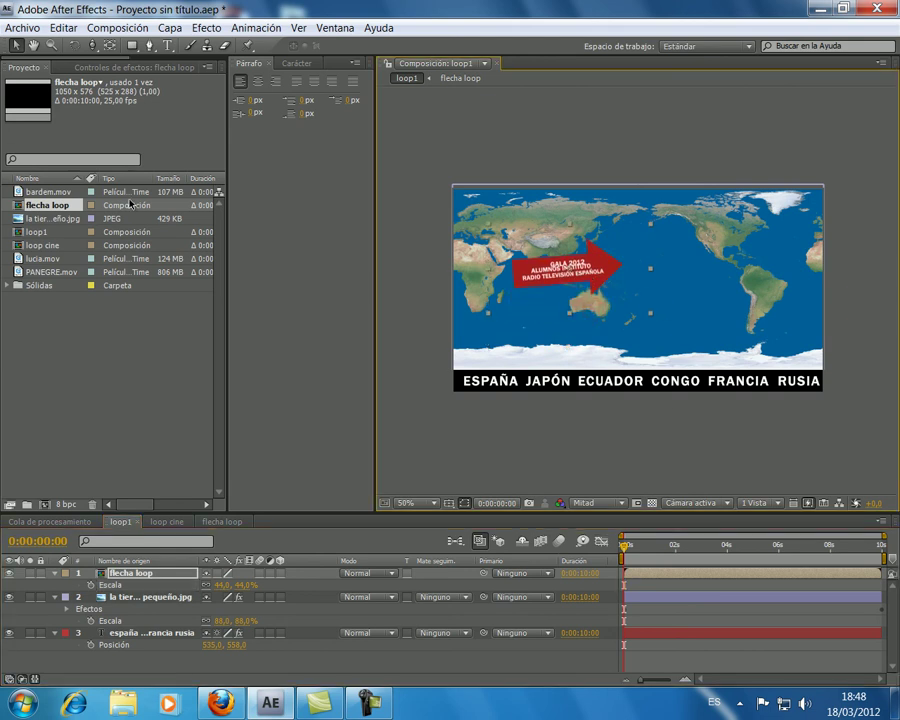
- Add the loop cine composition to loop1 over the map and order it directly beneath the flecha loop layer
{"action": "left_click_drag", "start_coordinate": [44, 245], "coordinate": [641, 307]}
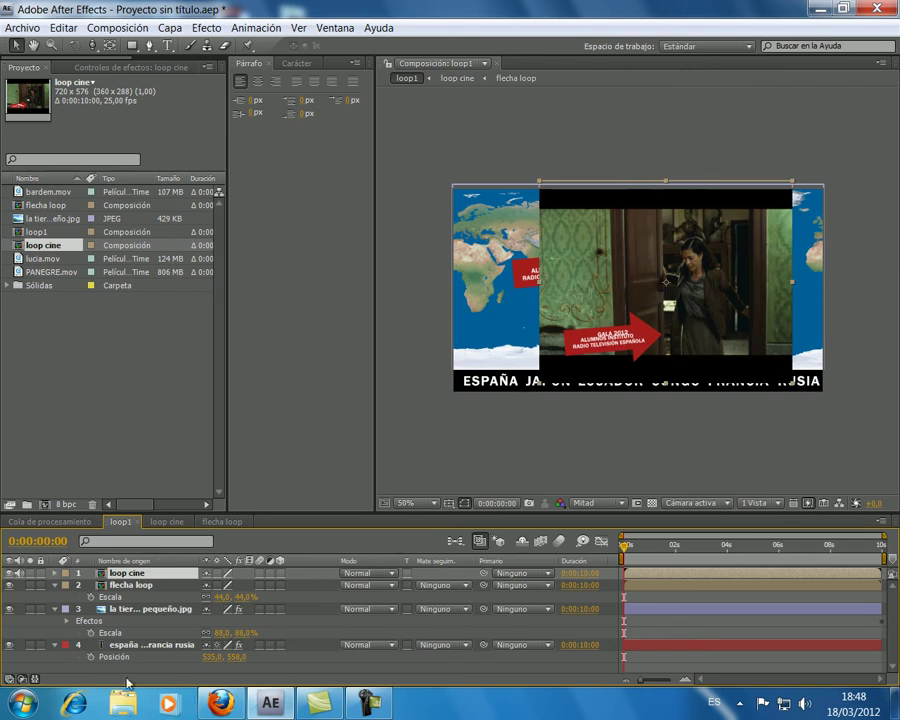
{"action": "left_click_drag", "start_coordinate": [137, 577], "coordinate": [140, 609]}
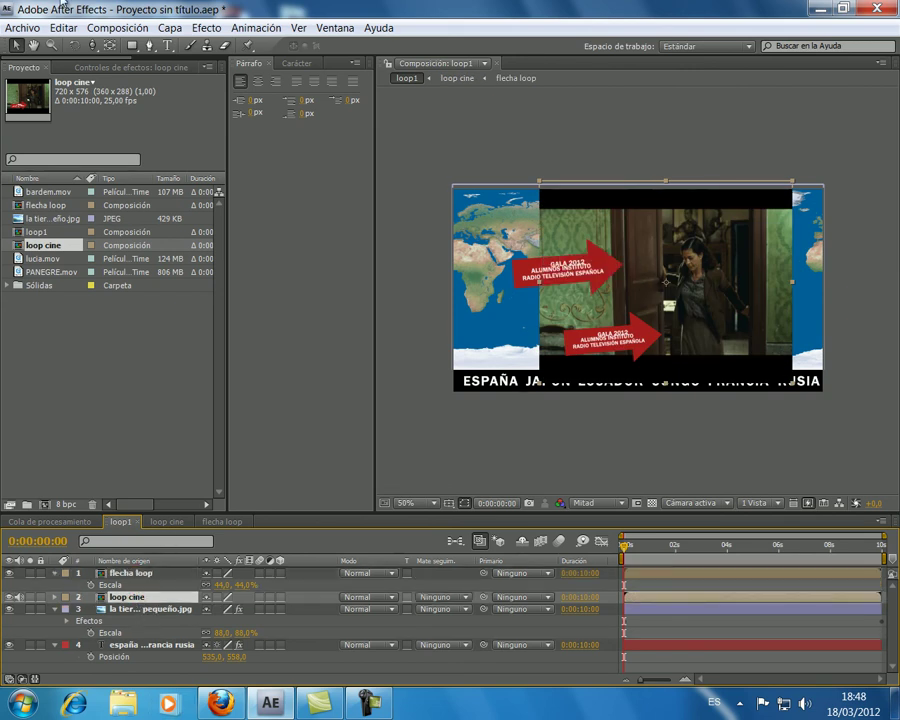
- Draw a rectangular mask on the loop cine layer that crops out its black bars, and scale the layer to 74%
{"action": "left_click", "coordinate": [131, 45]}
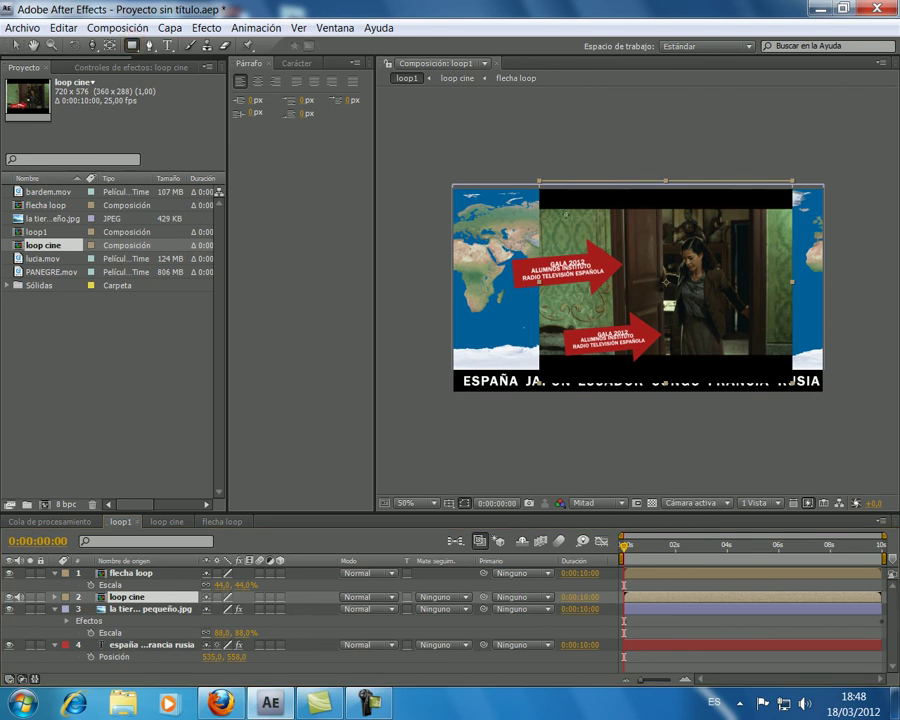
{"action": "mouse_move", "coordinate": [541, 217]}
{"action": "left_mouse_down"}
{"action": "mouse_move", "coordinate": [570, 216]}
{"action": "mouse_move", "coordinate": [806, 354]}
{"action": "mouse_move", "coordinate": [797, 353]}
{"action": "left_mouse_up"}
{"action": "key", "text": "s"}
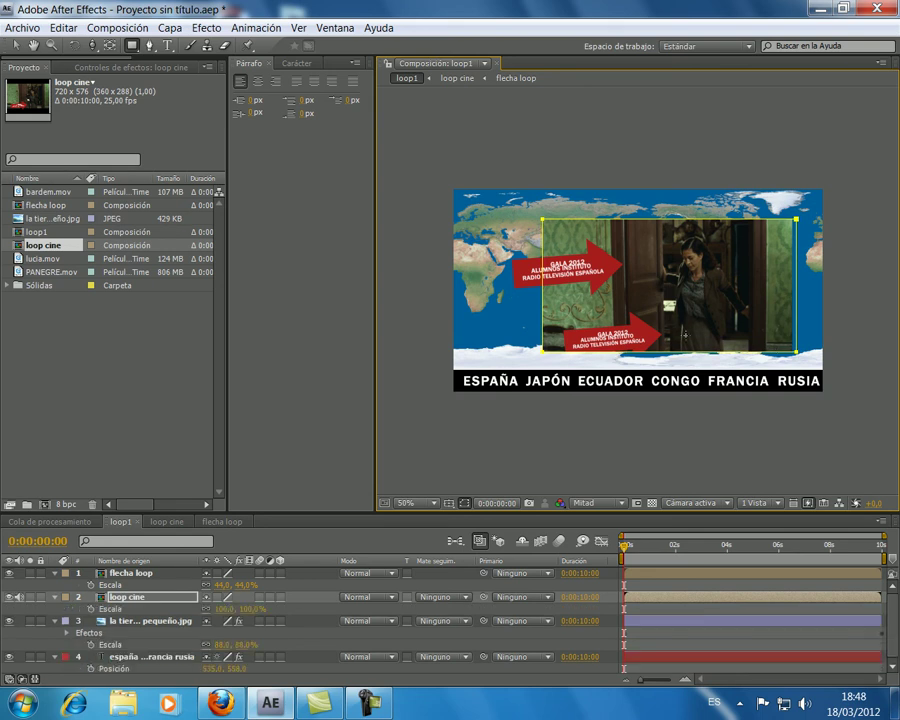
{"action": "left_click_drag", "start_coordinate": [220, 610], "coordinate": [203, 608]}
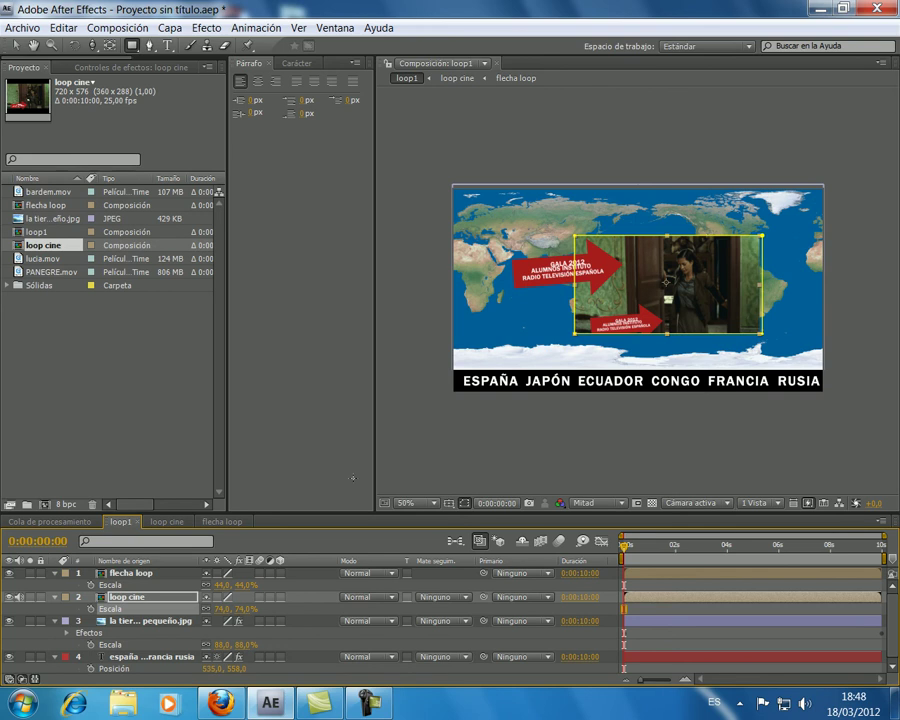
- Hide the flecha loop layer inside loop cine and preview the combined loop1 composition
{"action": "left_click", "coordinate": [178, 522]}
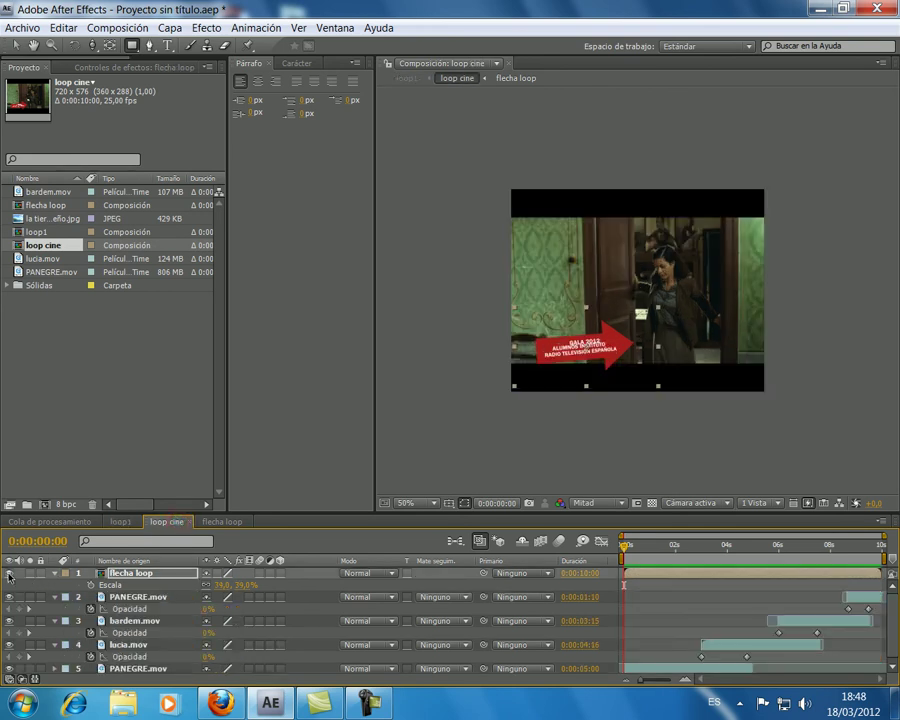
{"action": "left_click", "coordinate": [126, 522]}
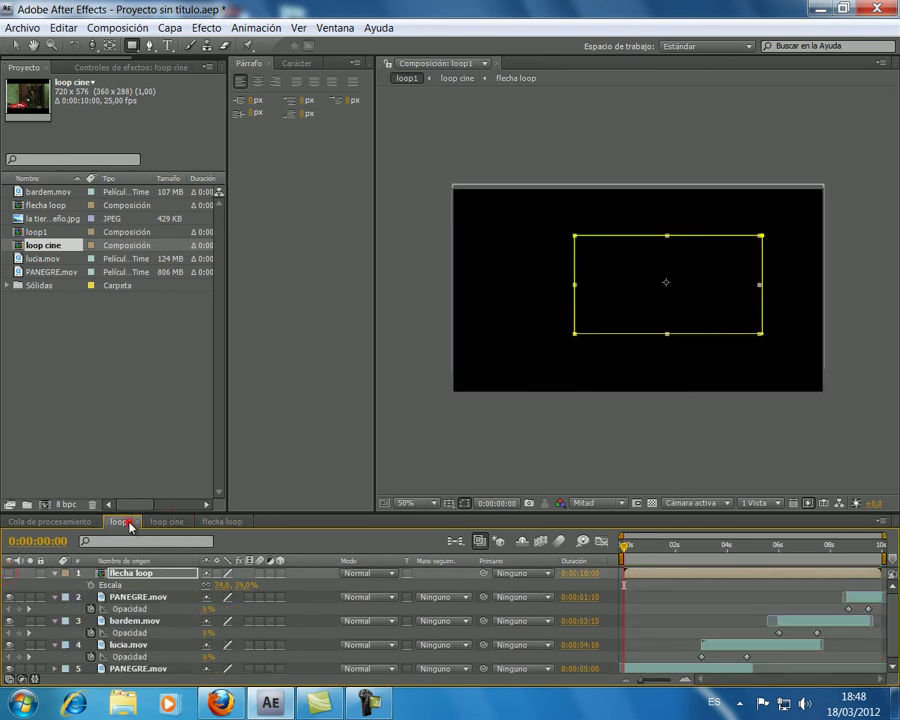
{"action": "key", "text": "space"}
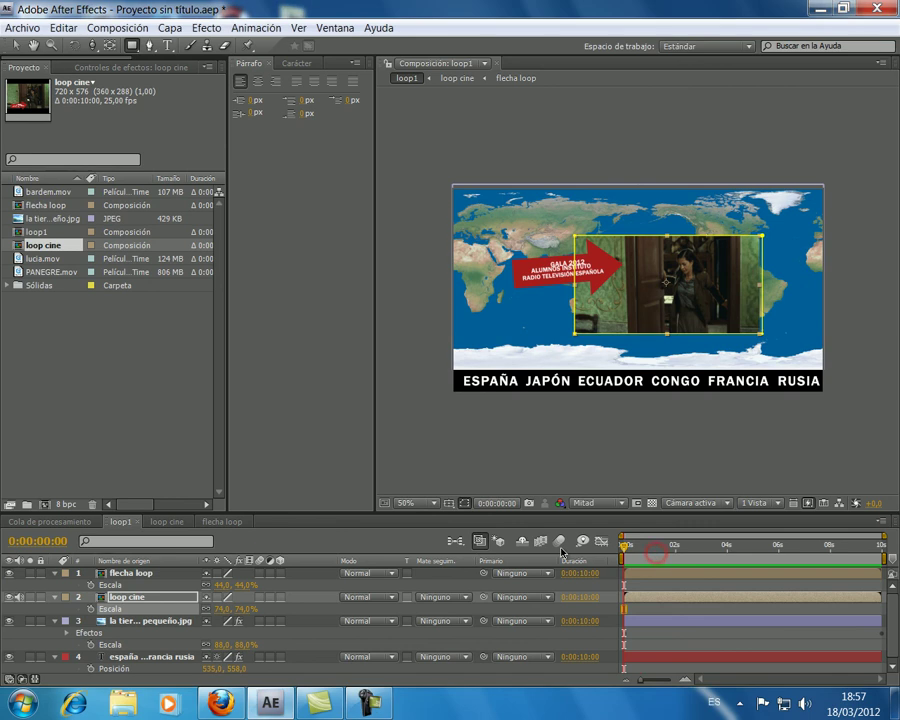
{"action": "key", "text": "space"}
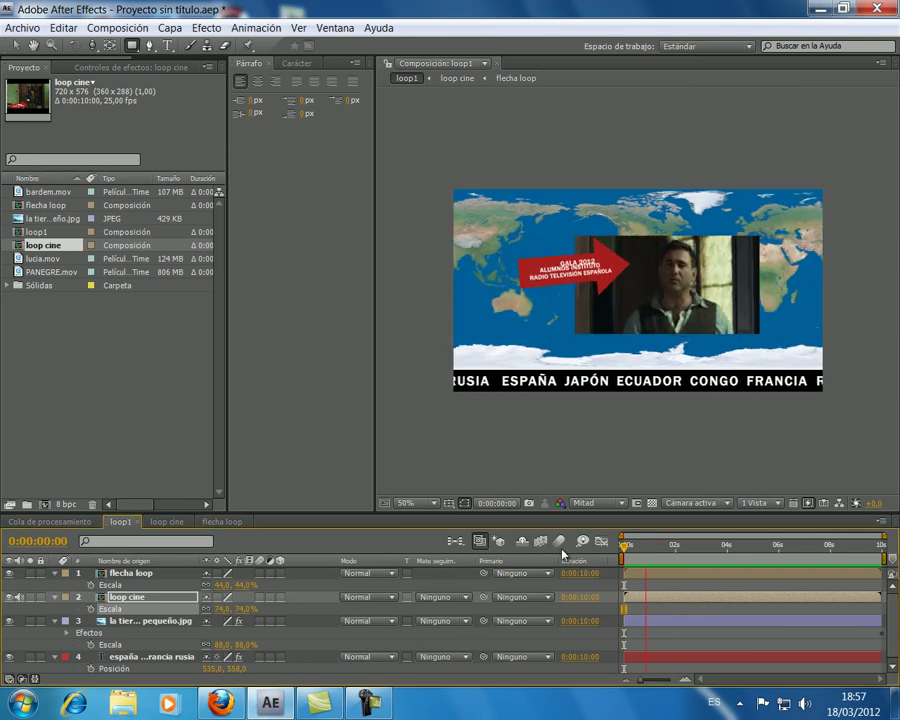